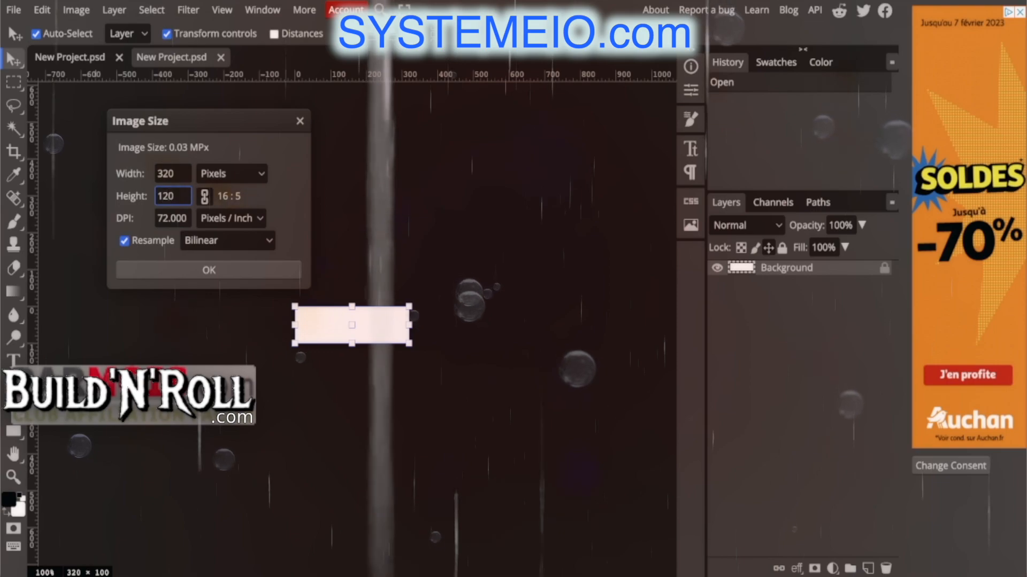
Step: Resize the banner document to 800 px wide and 120 px high, with the proportions unlinked
click(165, 197)
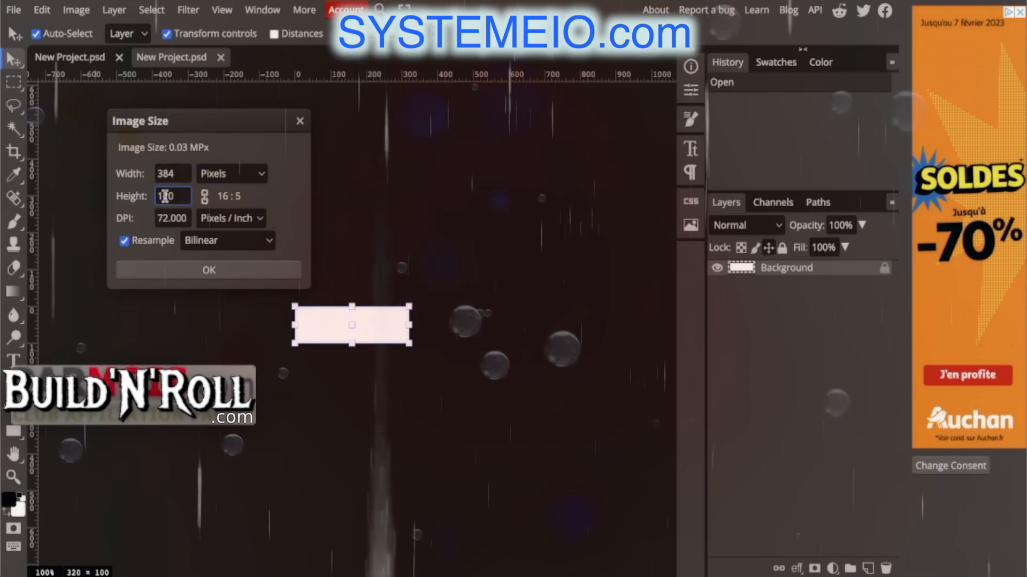
click(163, 196)
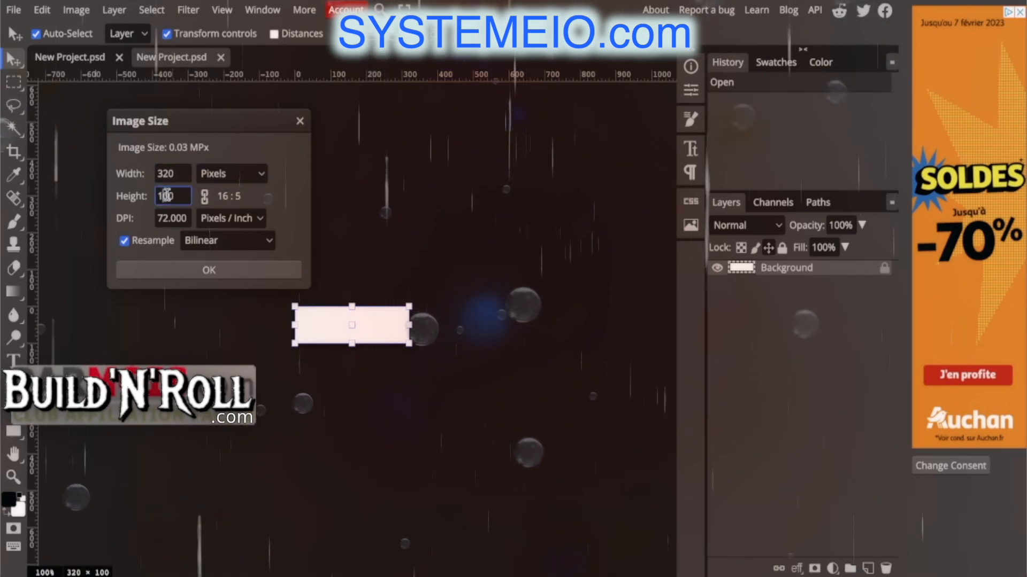
key(Return)
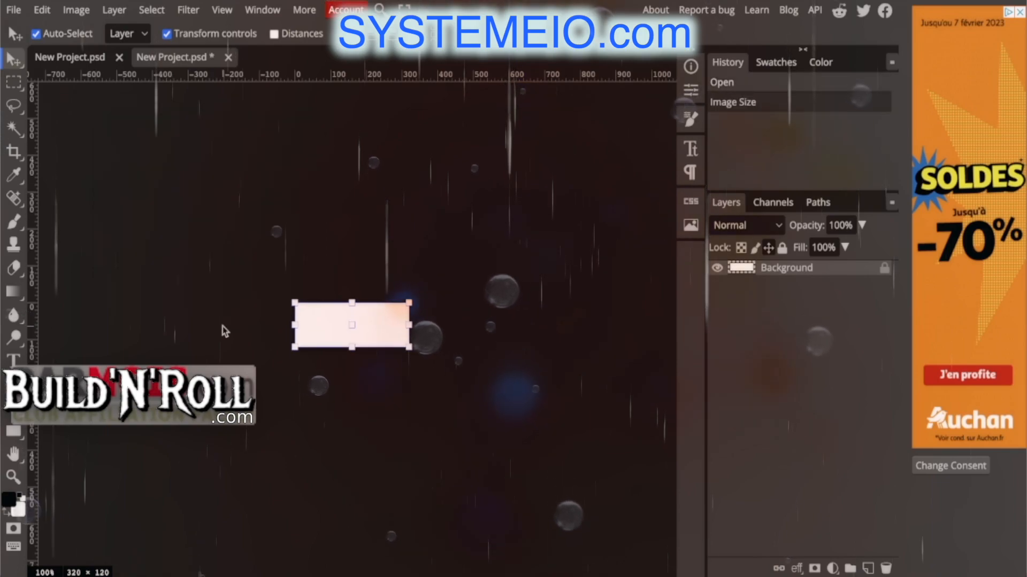
click(76, 9)
click(96, 233)
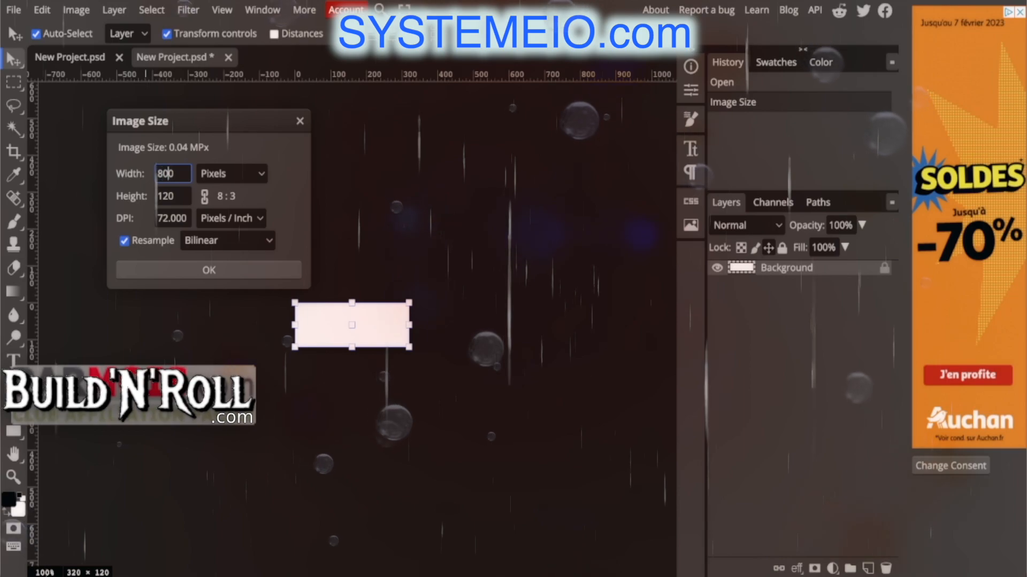
click(209, 270)
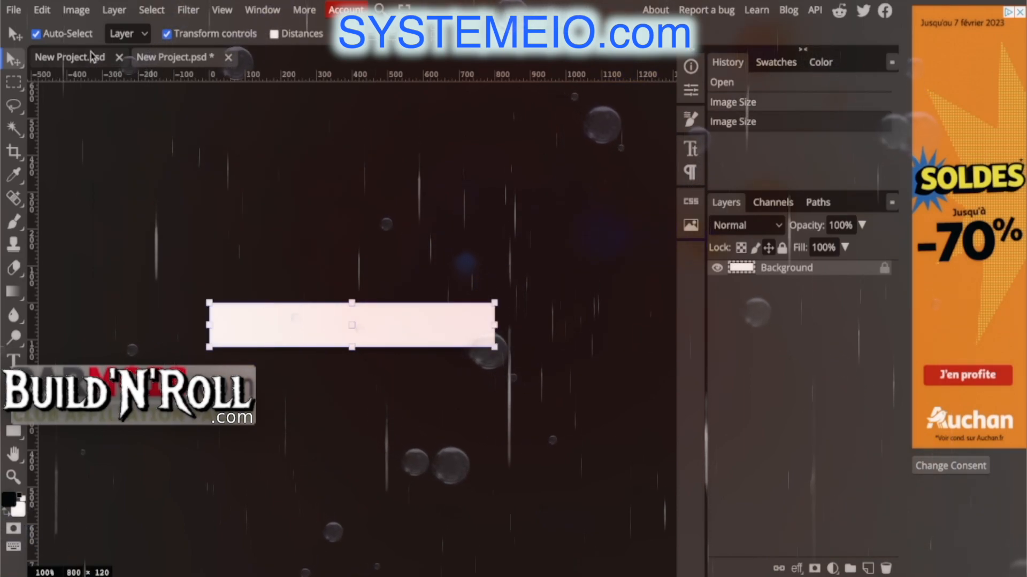
Step: Switch to the portrait document and set its image width to 250 px, keeping the 400 px height
click(70, 56)
click(68, 10)
click(124, 239)
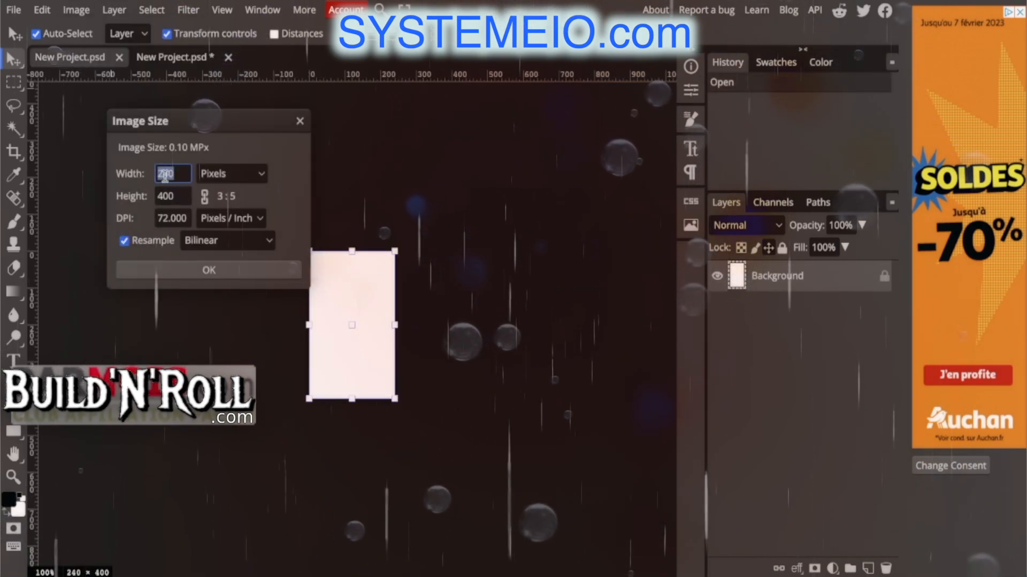
click(214, 270)
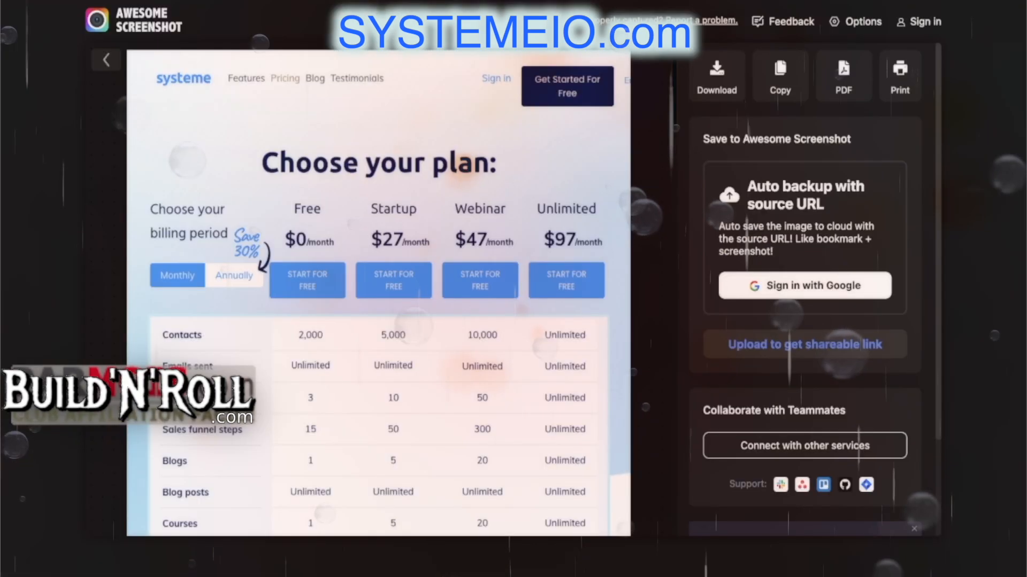
Step: Copy the systeme pricing page screenshot from Awesome Screenshot and paste it six times into the 800 × 120 px banner in Photopea
right_click(329, 206)
click(388, 248)
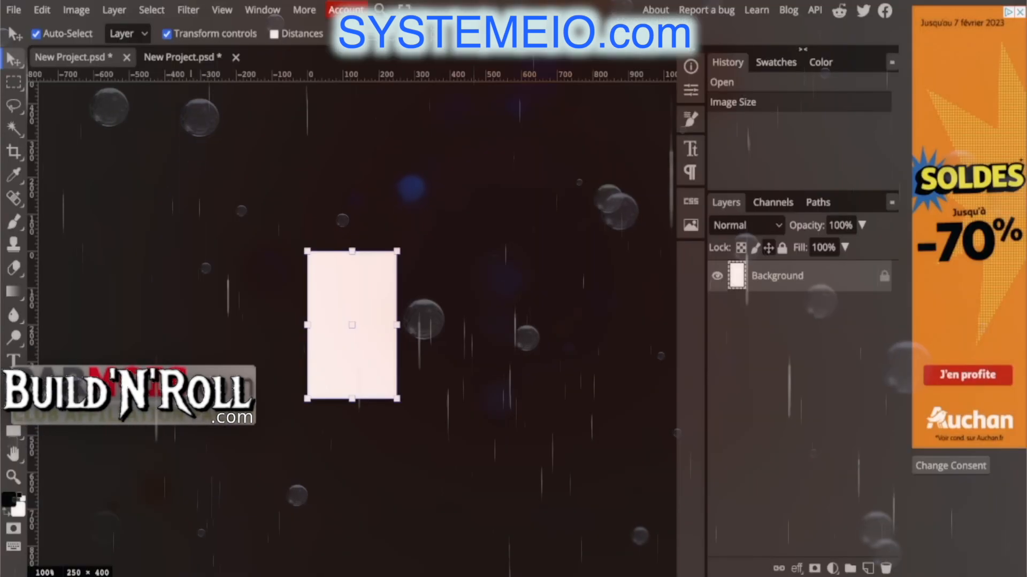
click(179, 57)
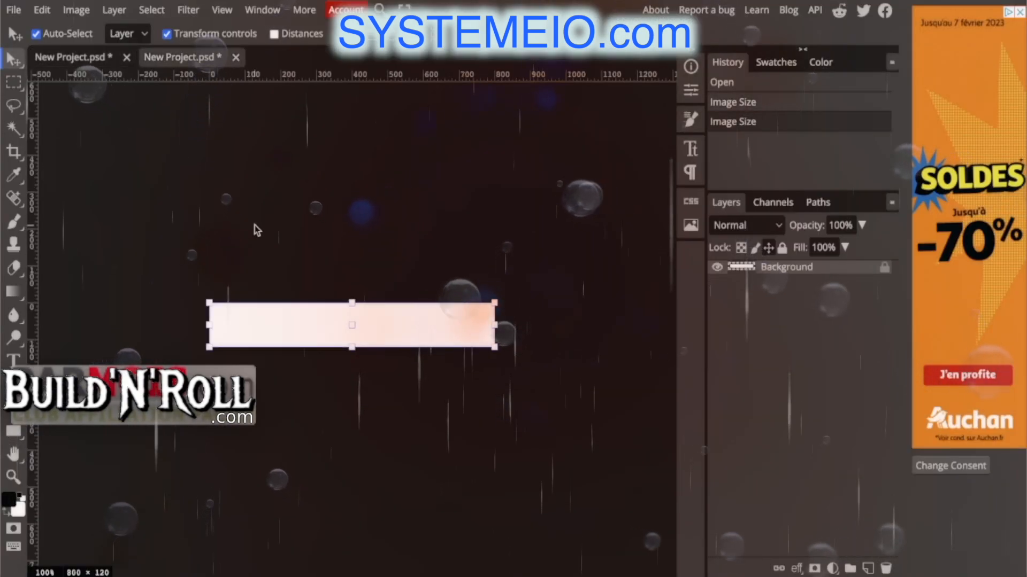
key(ctrl+v)
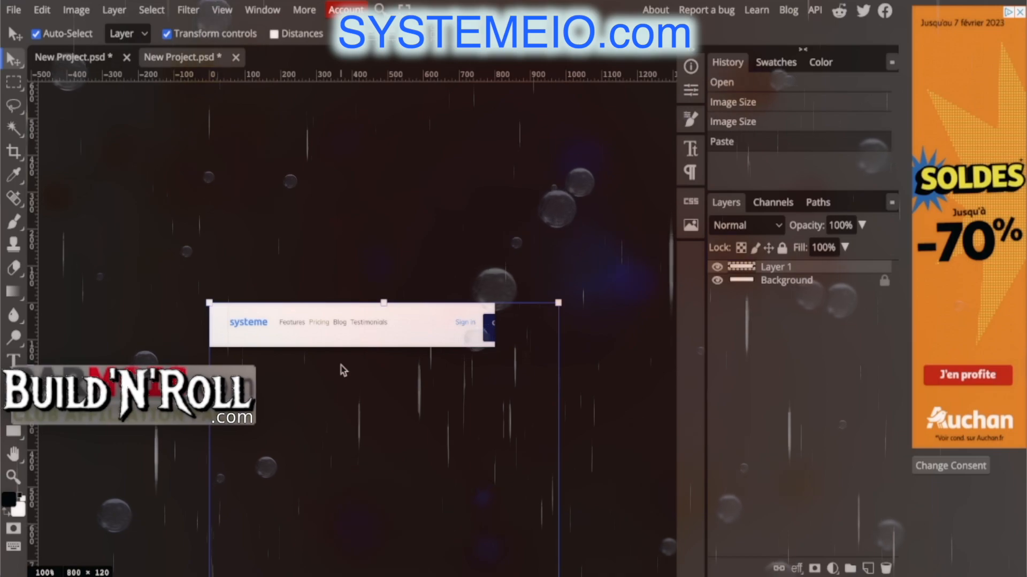
key(ctrl+v)
key(ctrl+v)
key(ctrl+v)
key(ctrl+v)
key(ctrl+v)
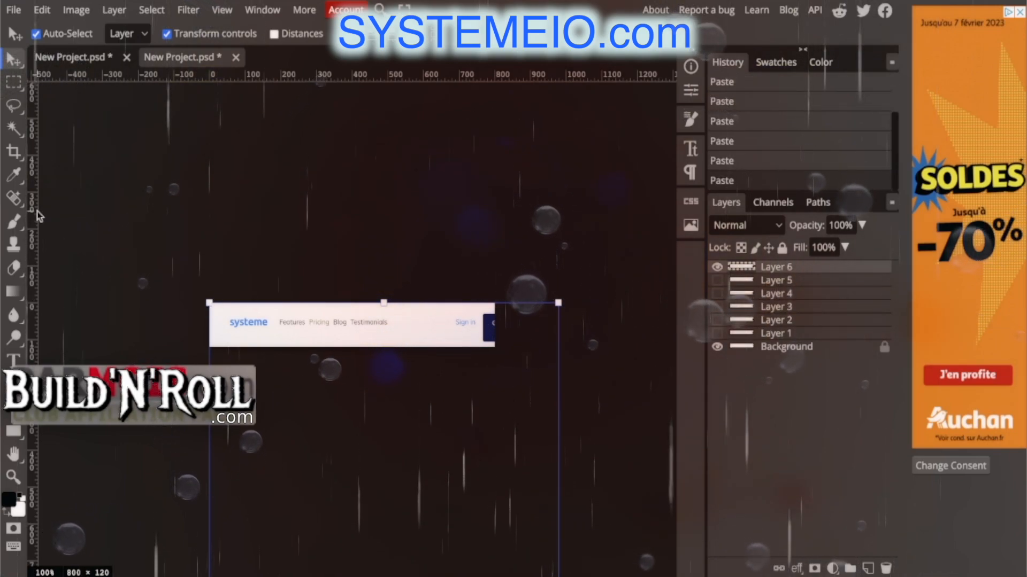
Step: Move Layer 6's systeme logo to the banner's upper-left corner, hide it, and place Layer 5's Get Started For Free button at the left edge
drag(291, 343, 274, 331)
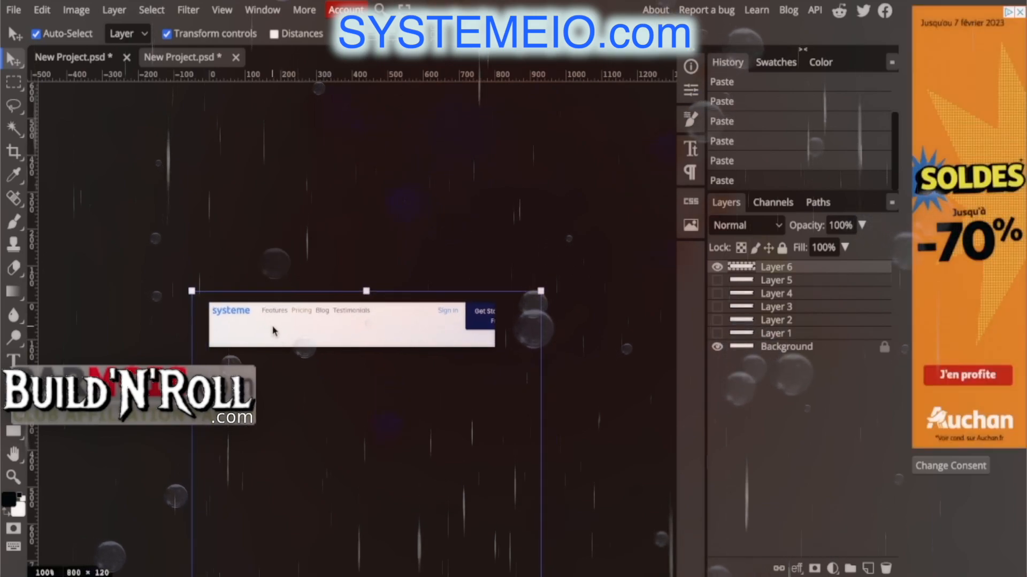
click(718, 267)
click(717, 280)
click(775, 280)
drag(449, 340, 176, 346)
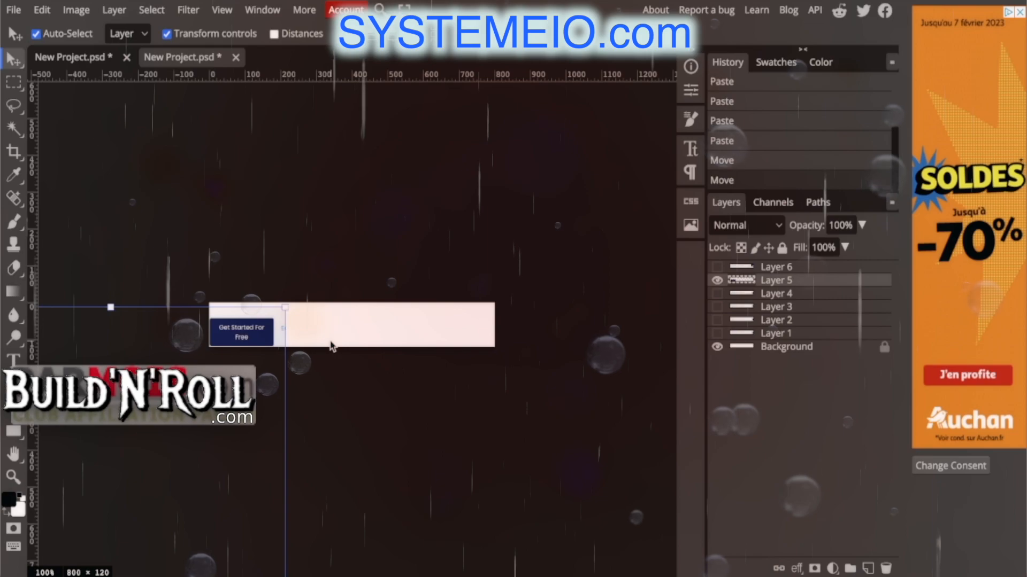
key(m)
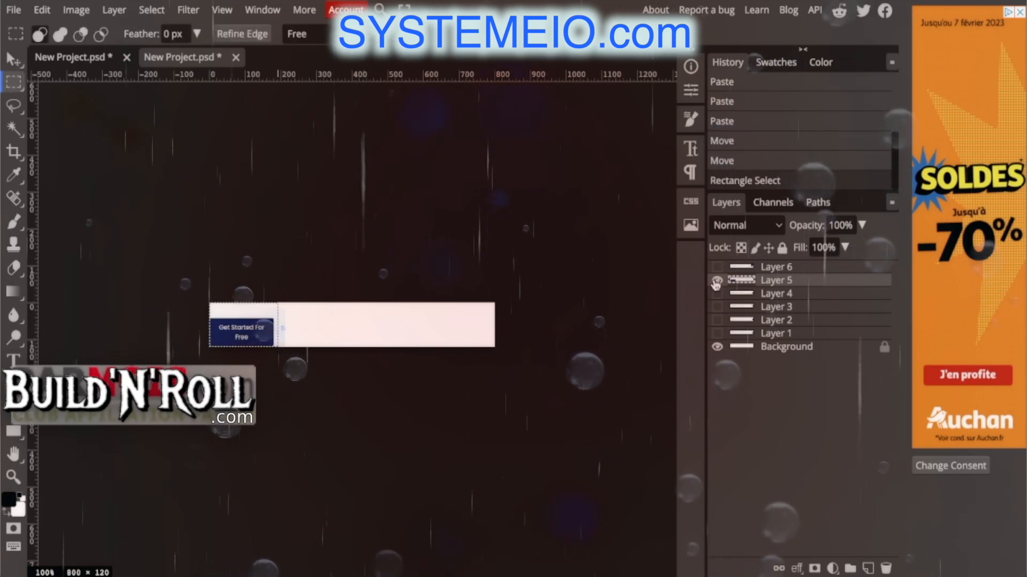
Step: Hide Layer 5, show Layer 4 and move it up so the plan feature table lies within the banner
click(716, 281)
click(717, 293)
click(776, 293)
click(13, 477)
right_click(335, 319)
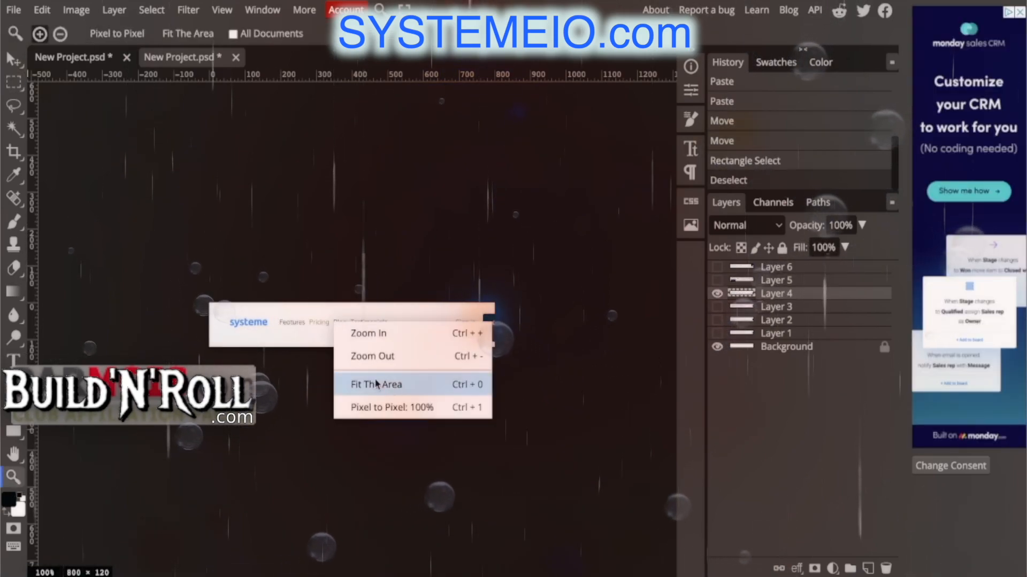
click(374, 385)
click(13, 59)
drag(291, 334, 291, 156)
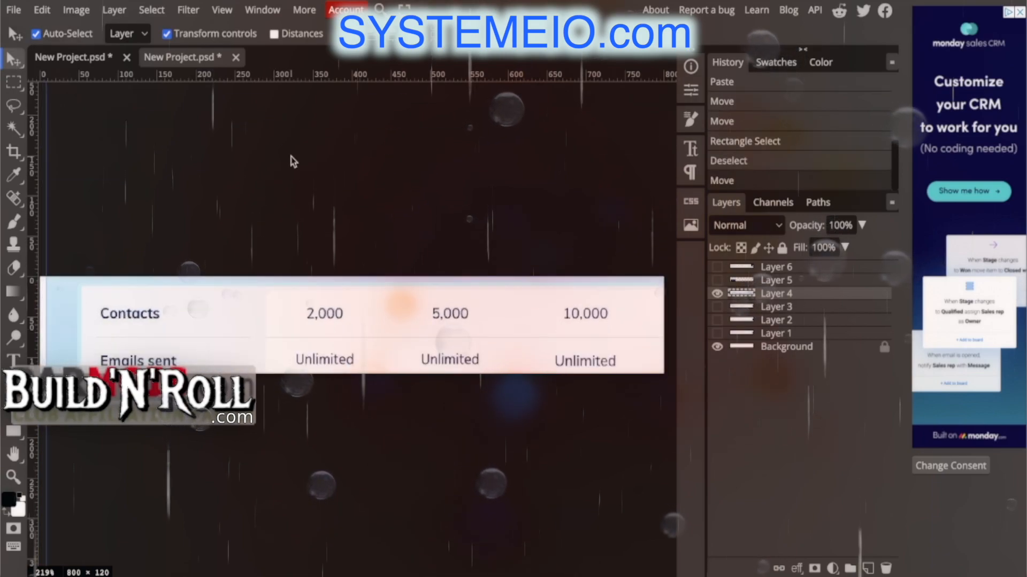
Step: Scale Layer 4 down to about 53.63% and position it so the rows from Contacts to Sales funnel steps fill the banner's height
drag(244, 337, 372, 541)
drag(175, 94, 174, 187)
drag(299, 416, 258, 187)
drag(137, 99, 175, 167)
drag(279, 438, 250, 256)
drag(152, 129, 194, 221)
drag(288, 450, 203, 243)
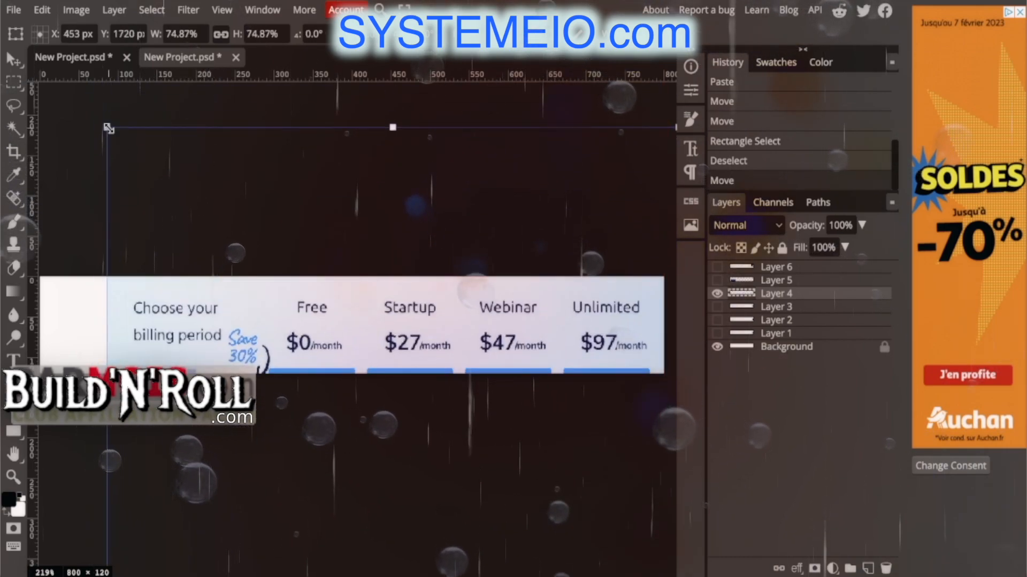
drag(108, 127, 137, 283)
drag(245, 424, 235, 257)
drag(127, 112, 185, 215)
drag(255, 469, 204, 178)
drag(132, 118, 208, 226)
drag(271, 541, 168, 88)
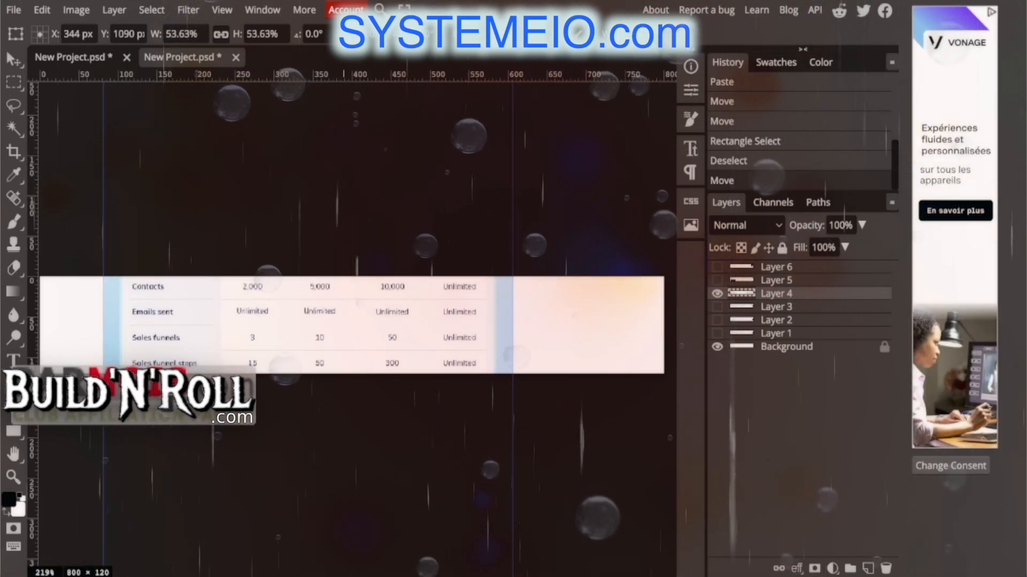
click(579, 36)
Step: Copy the Contacts to Sales funnel steps labels with the Free column, about 249 × 120 px, onto a new layer, and hide that layer
click(14, 82)
drag(96, 266, 288, 408)
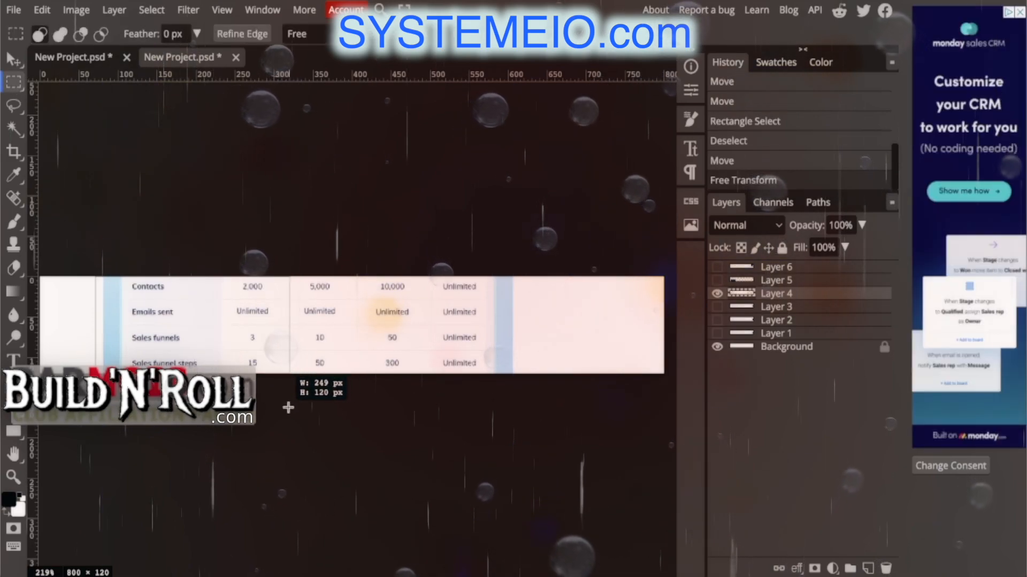
key(ctrl+c)
key(ctrl+v)
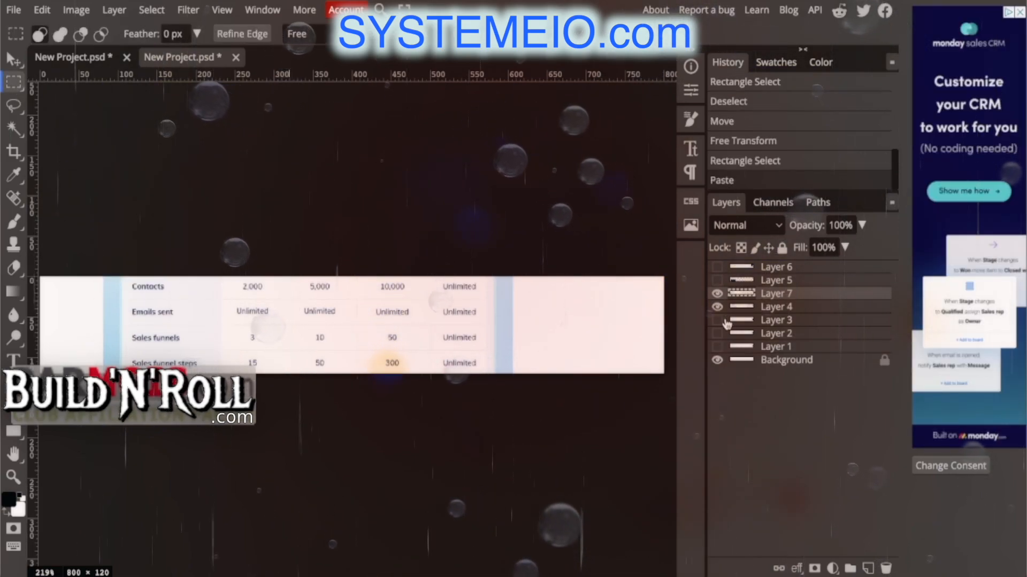
drag(741, 301, 782, 314)
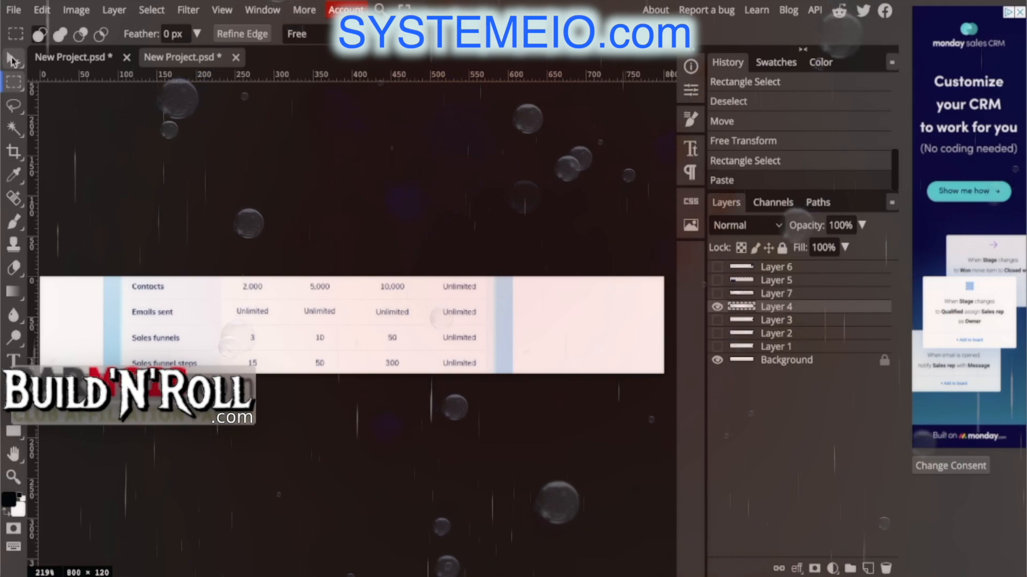
Step: Move Layer 4 up to the Blogs to Students rows and copy their labels with the Free column onto a new layer
click(13, 59)
drag(210, 356, 208, 254)
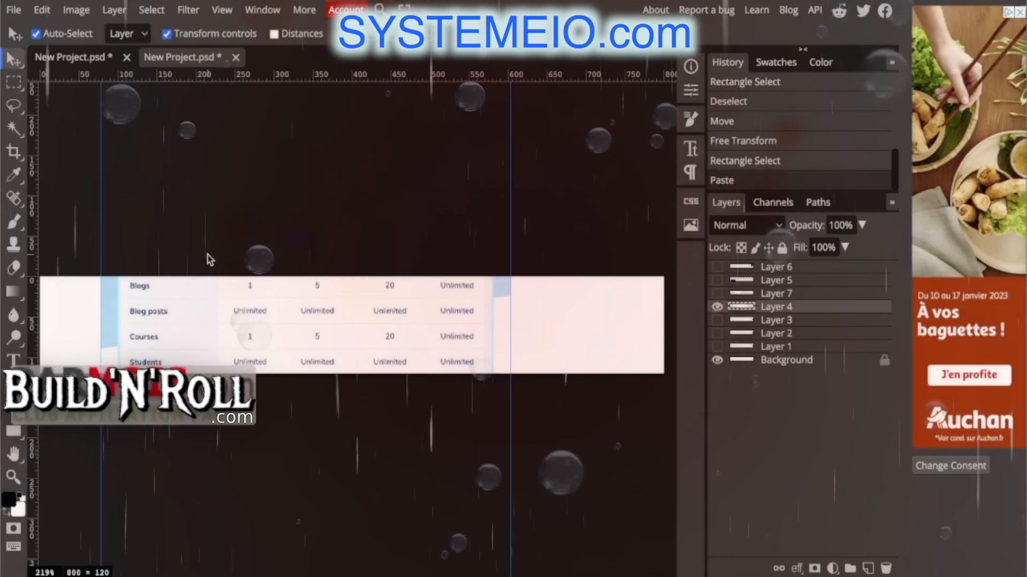
key(m)
drag(87, 241, 277, 403)
key(ctrl+c)
key(ctrl+v)
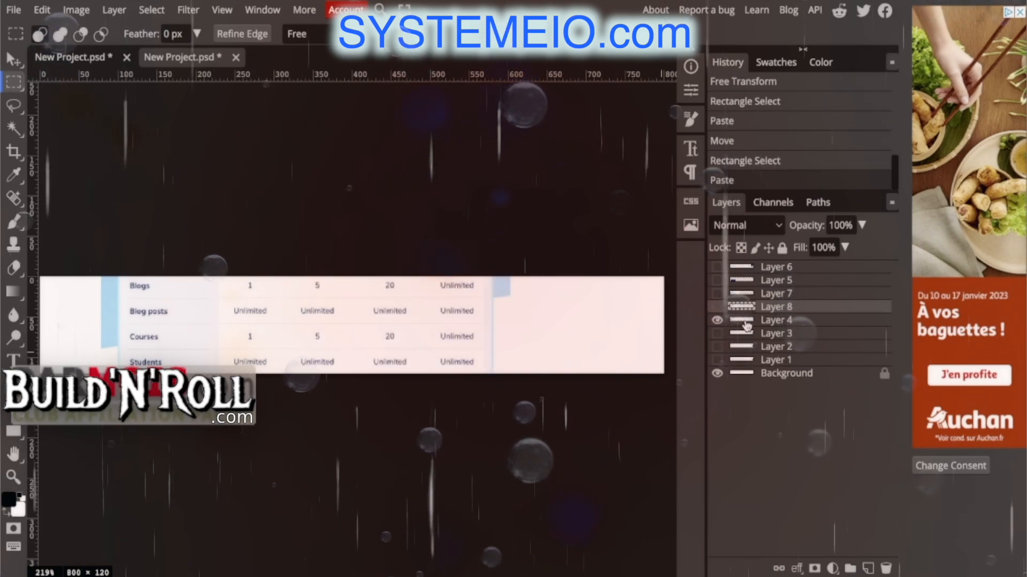
Step: Move Layer 4 up to the Communities to Automation rules rows and copy their labels with the Free column onto a new layer
click(13, 59)
drag(272, 360, 277, 263)
key(m)
drag(71, 265, 275, 415)
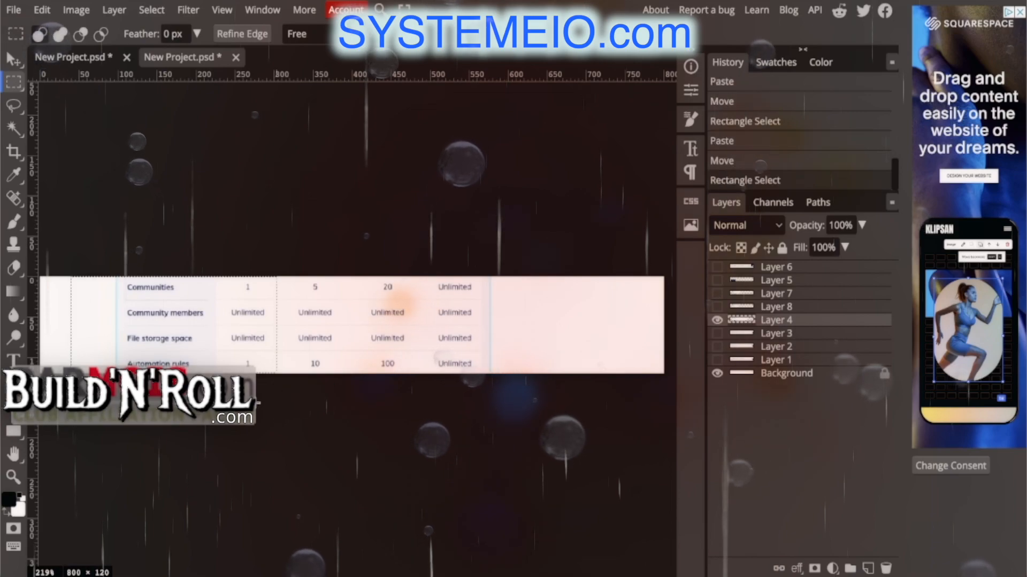
key(ctrl+c)
key(ctrl+v)
Step: Arrange the Contacts, Blogs and Communities blocks side by side toward the banner's right end, and show Layers 5 and 6
key(v)
drag(278, 362, 275, 256)
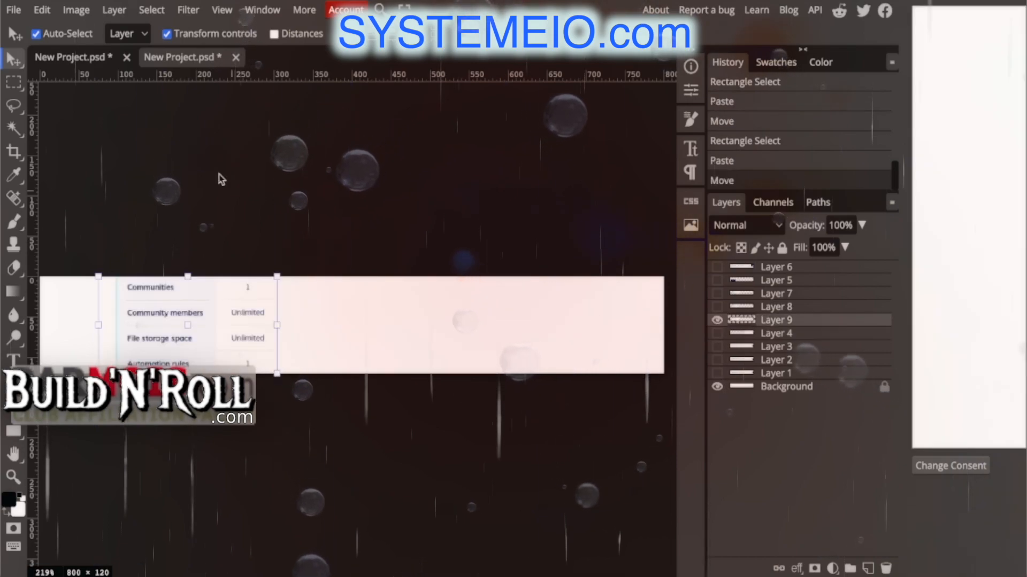
drag(243, 349, 575, 342)
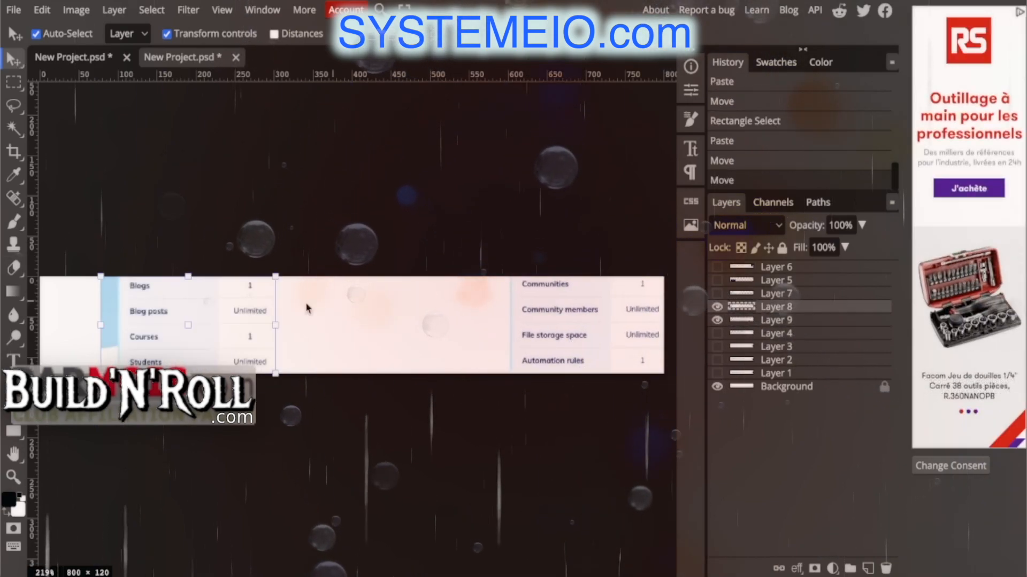
drag(208, 332, 449, 334)
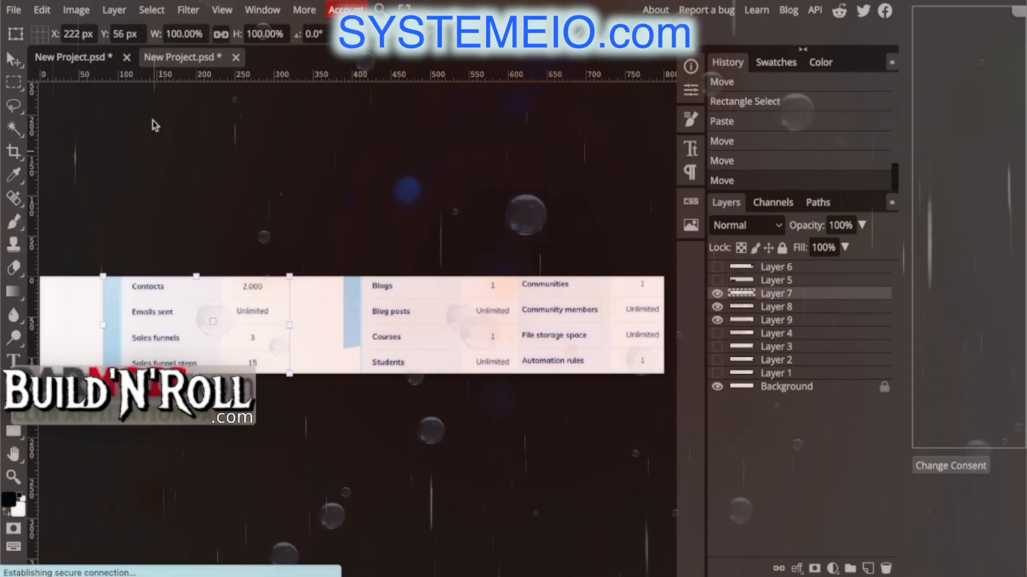
click(41, 10)
click(65, 34)
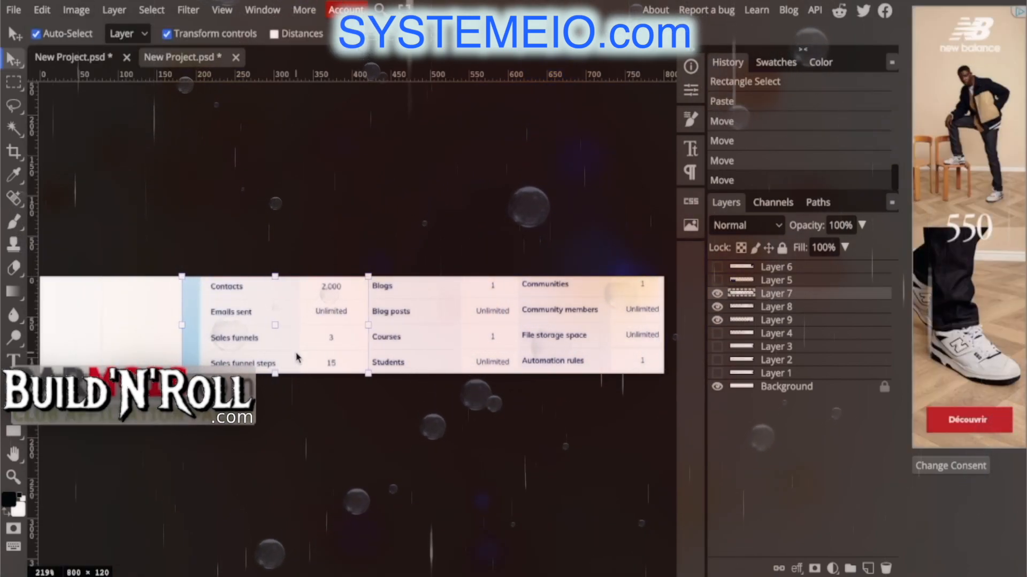
click(717, 280)
click(717, 267)
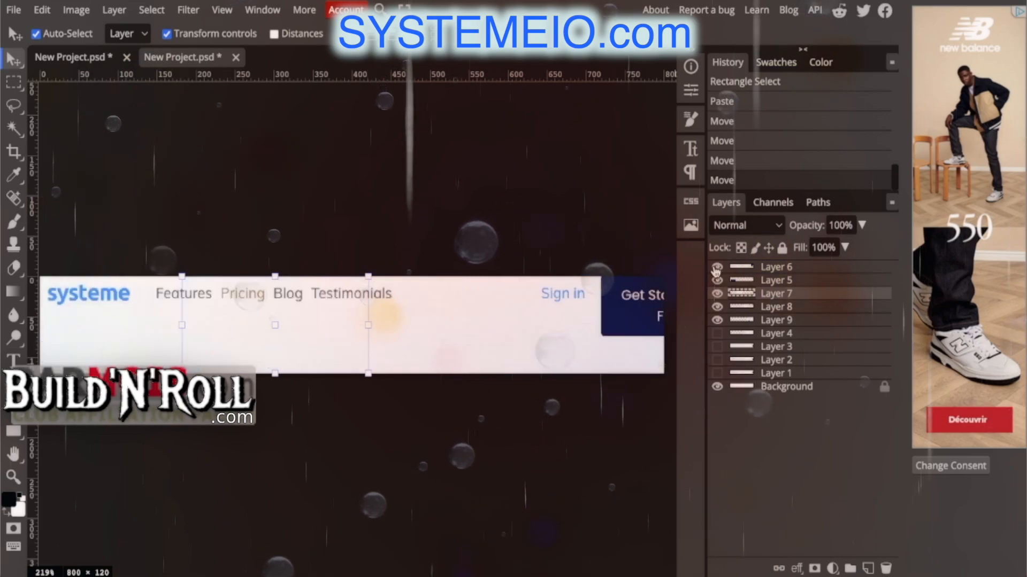
key(m)
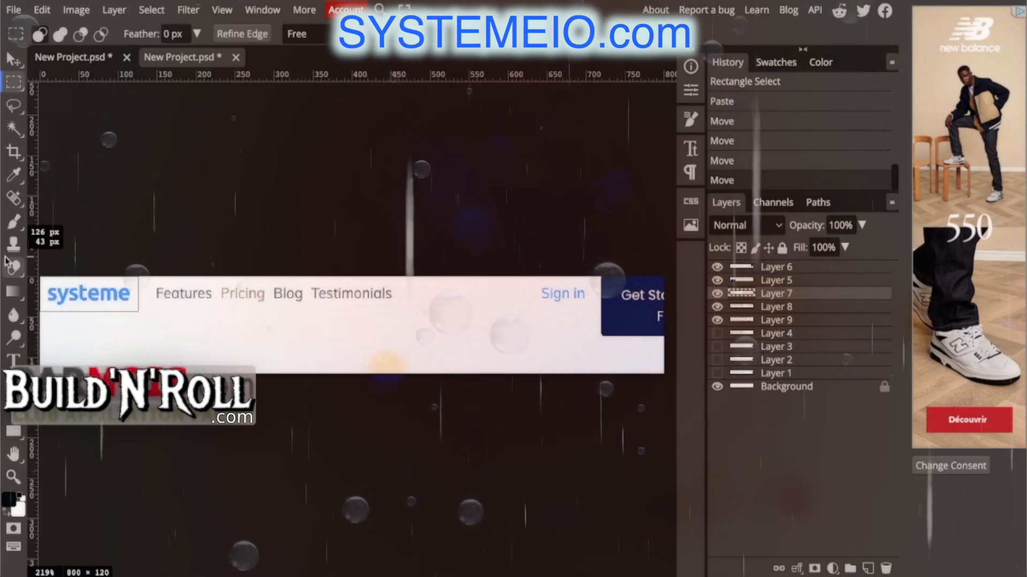
click(772, 270)
key(ctrl+v)
key(ctrl+z)
key(ctrl+z)
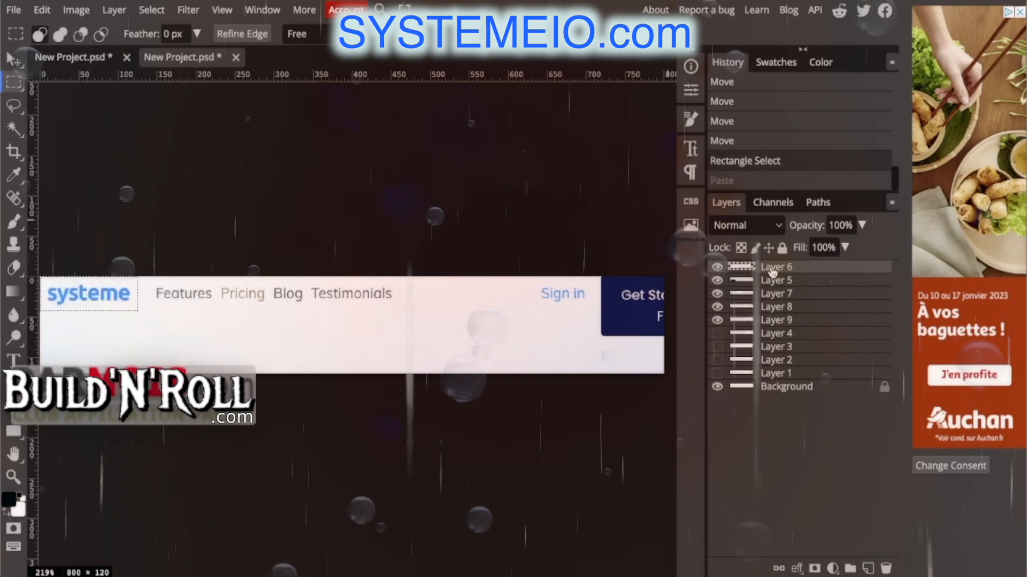
key(ctrl+j)
click(718, 279)
click(717, 268)
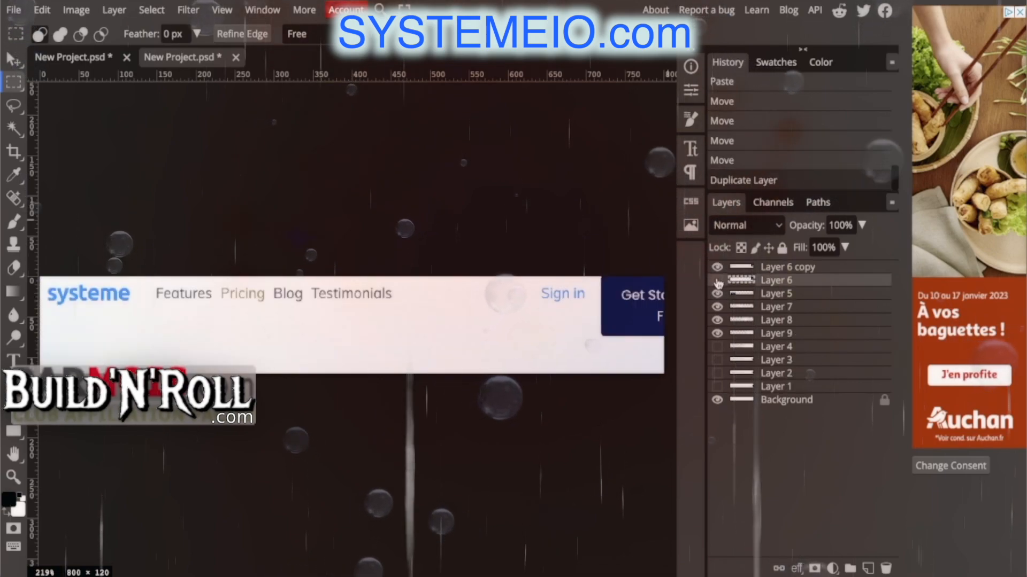
right_click(725, 268)
click(674, 275)
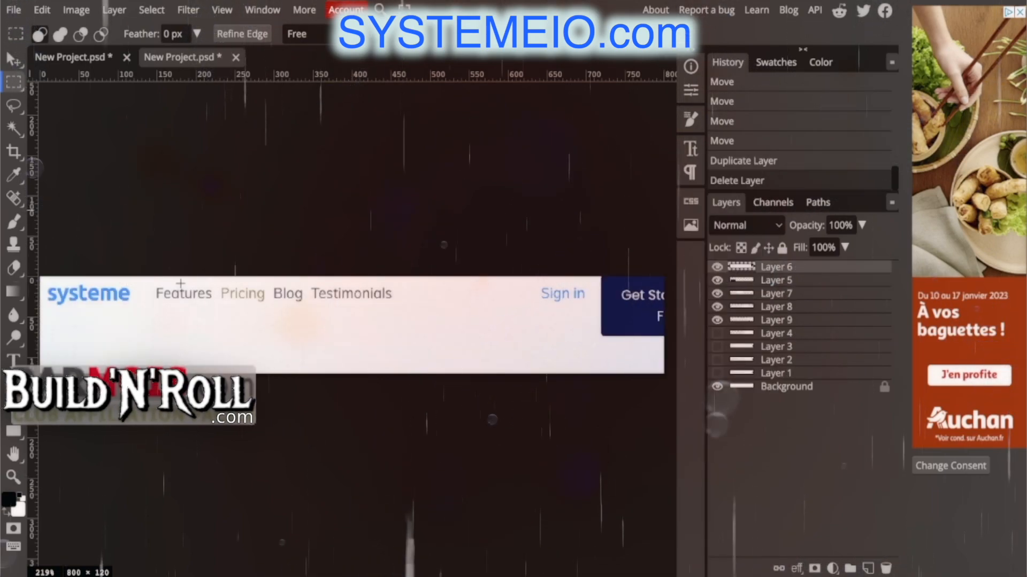
Step: Copy the systeme logo onto its own layer, then hide the source Layer 6 and move it down the layer stack
click(717, 280)
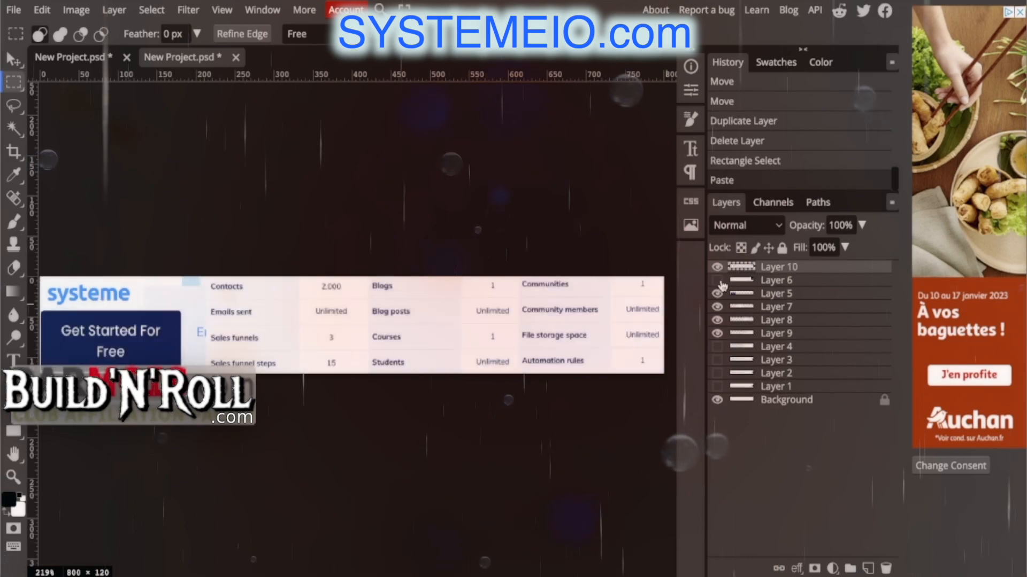
drag(781, 283, 782, 366)
Step: Set the blend mode of the systeme logo layer, Layer 10, and the button layer, Layer 5, to Darken
click(785, 269)
click(754, 227)
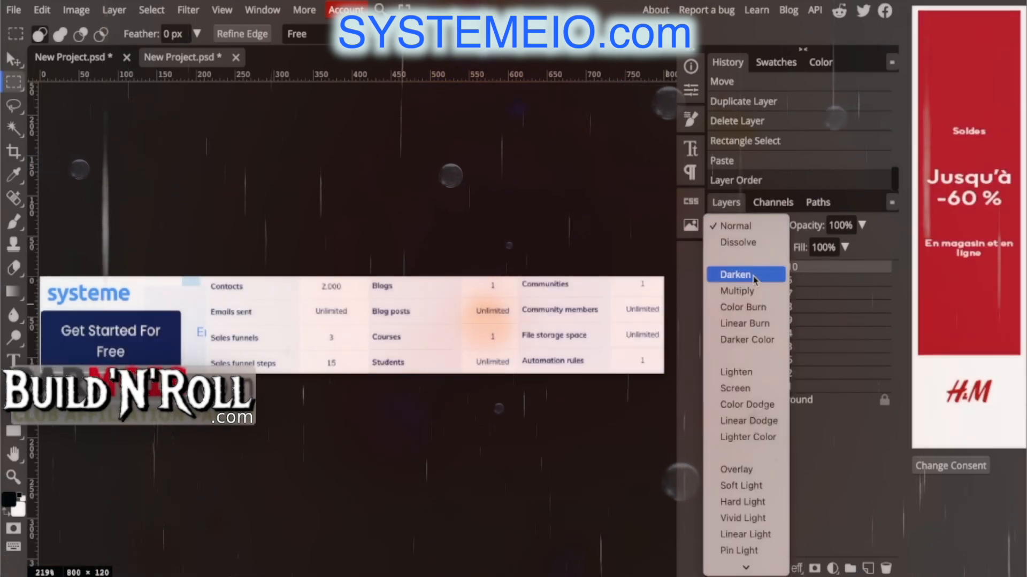
click(749, 276)
click(776, 281)
click(765, 228)
click(746, 275)
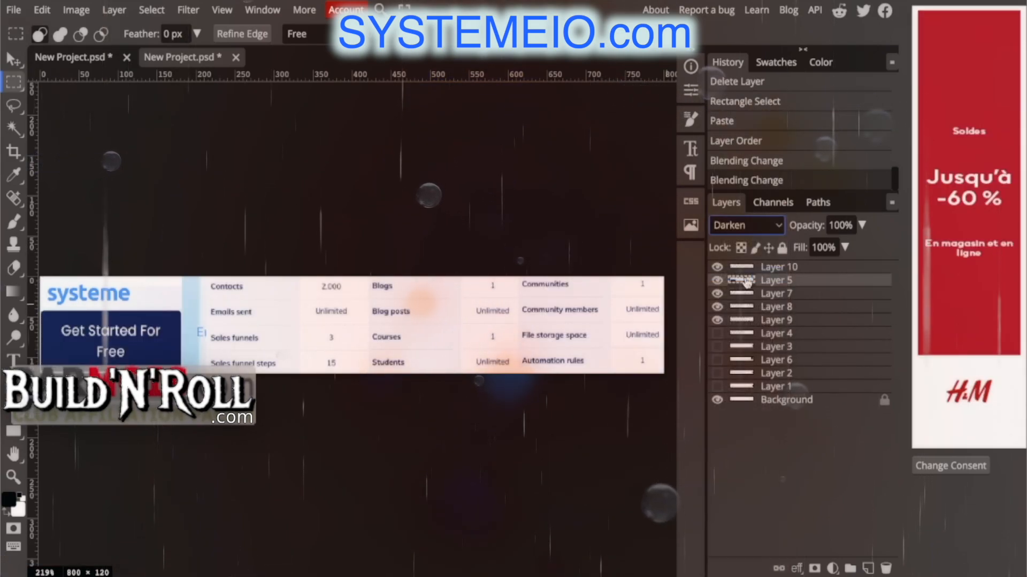
Step: Set the blend mode of the three table block layers, Layers 7, 8 and 9, to Darken
click(770, 296)
click(767, 226)
click(746, 275)
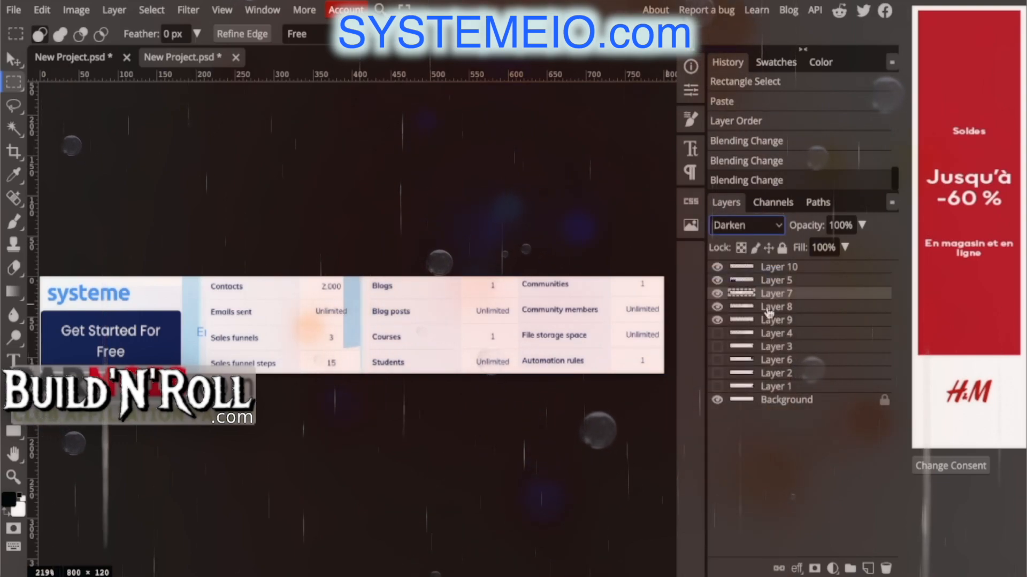
click(775, 306)
click(746, 225)
click(746, 274)
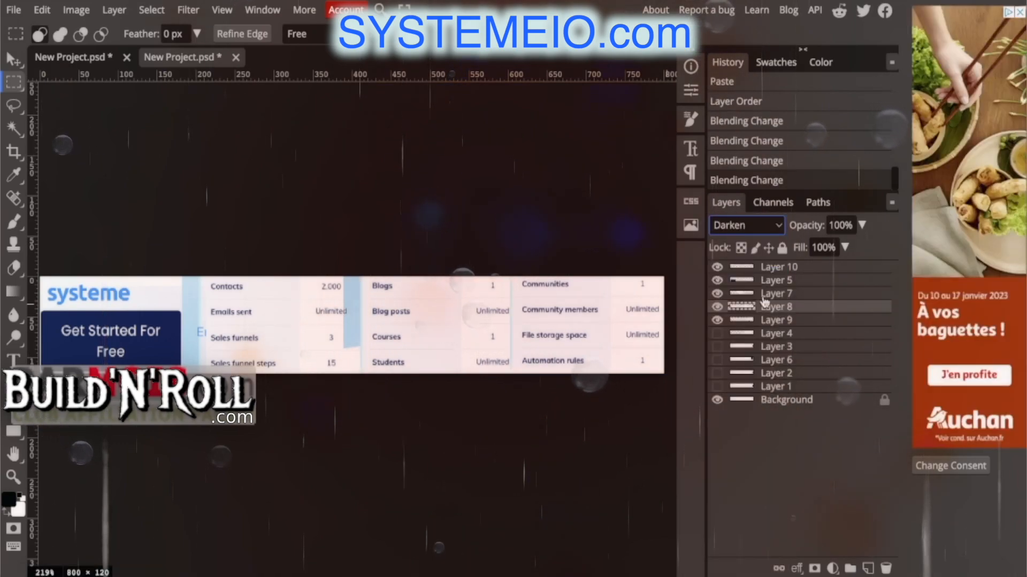
click(778, 230)
click(762, 278)
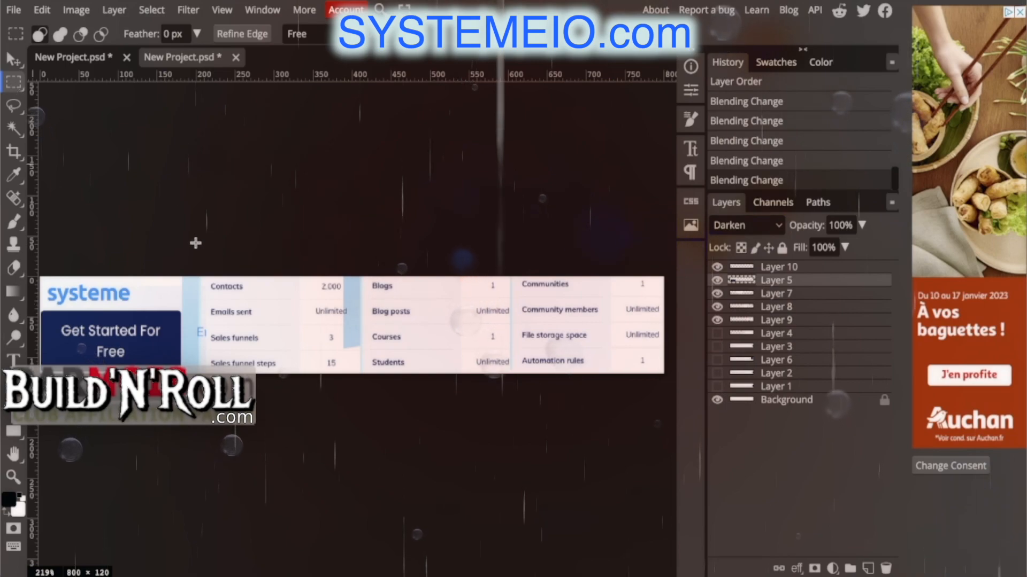
Step: Add a new layer directly above the Background, render Clouds on it and set its opacity to 5%
key(ctrl+d)
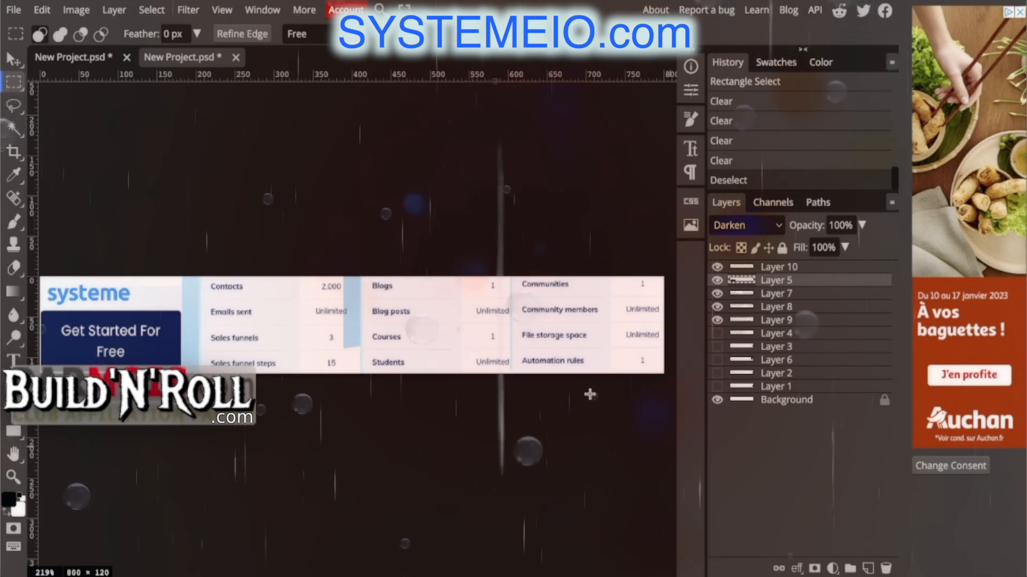
click(812, 408)
key(ctrl+shift+n)
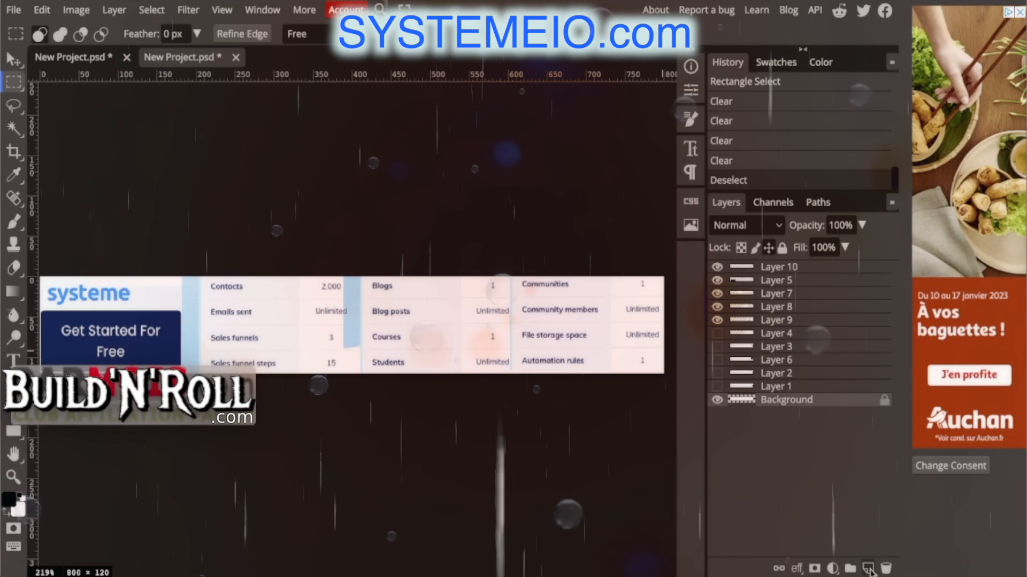
click(151, 10)
mouse_move(188, 11)
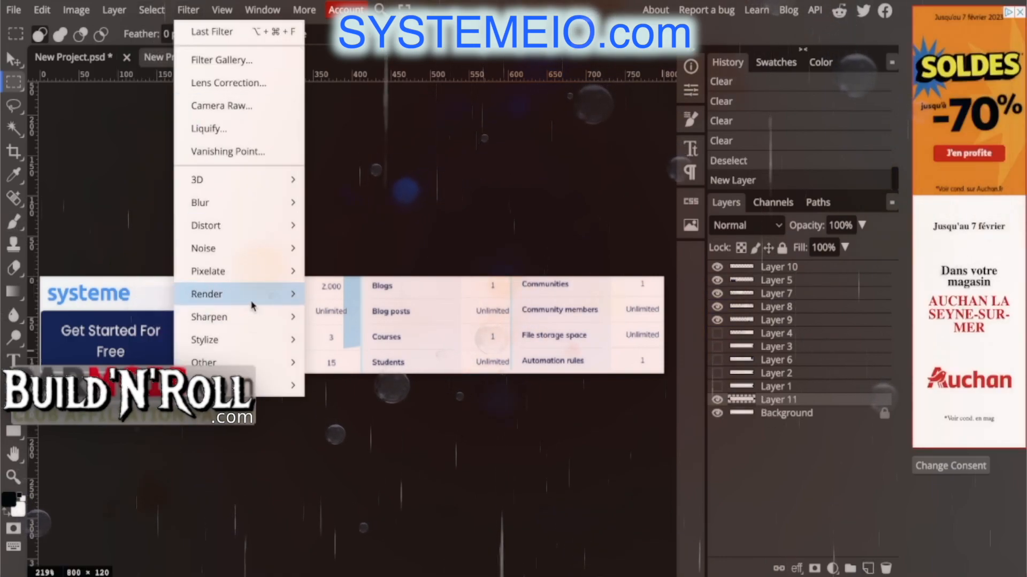
mouse_move(245, 305)
click(356, 321)
drag(862, 227, 802, 251)
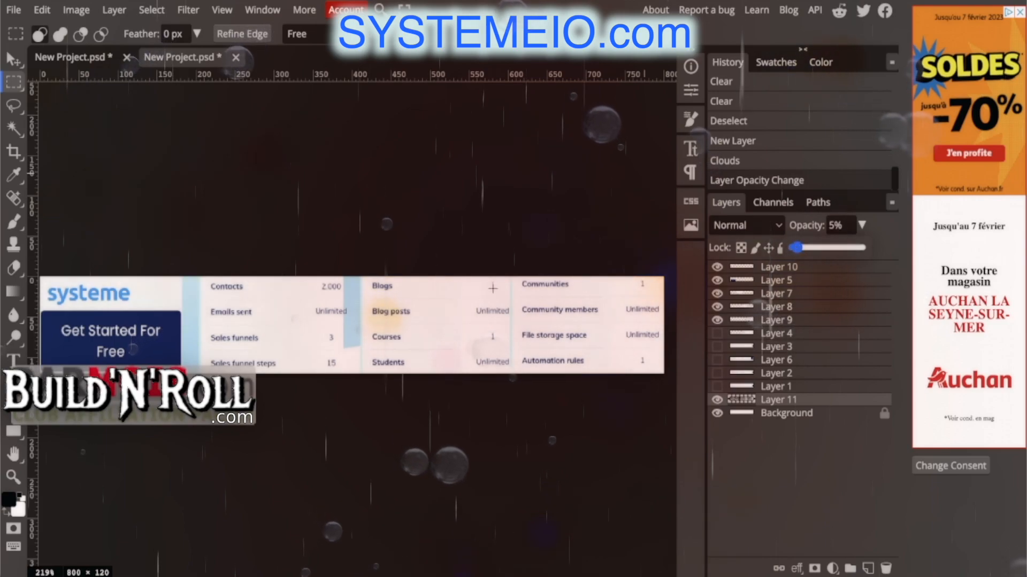
Step: Nudge the table blocks on Layers 9, 8 and 7 slightly left along the banner
click(782, 322)
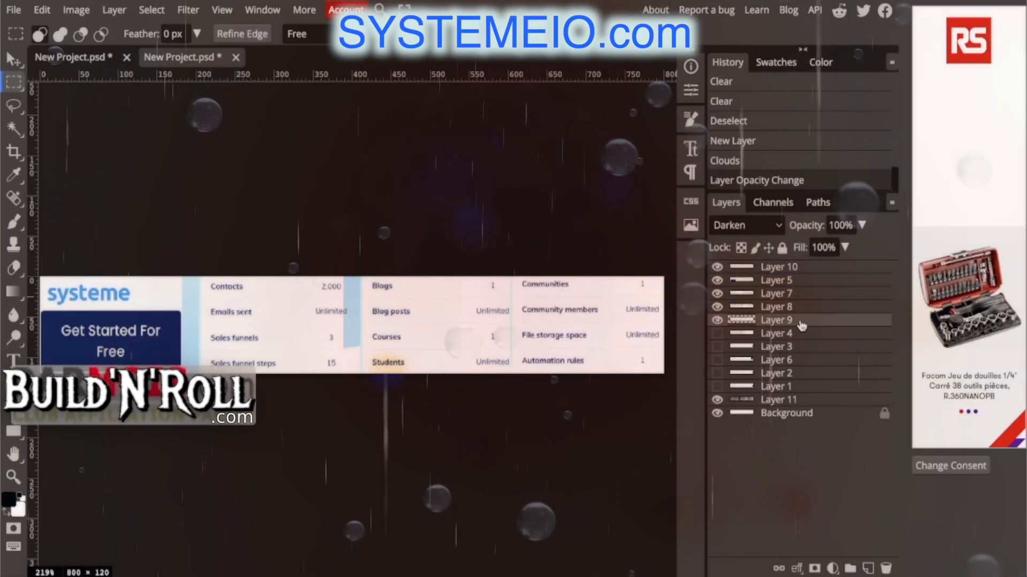
key(v)
key(Left)
click(795, 310)
key(shift+Left)
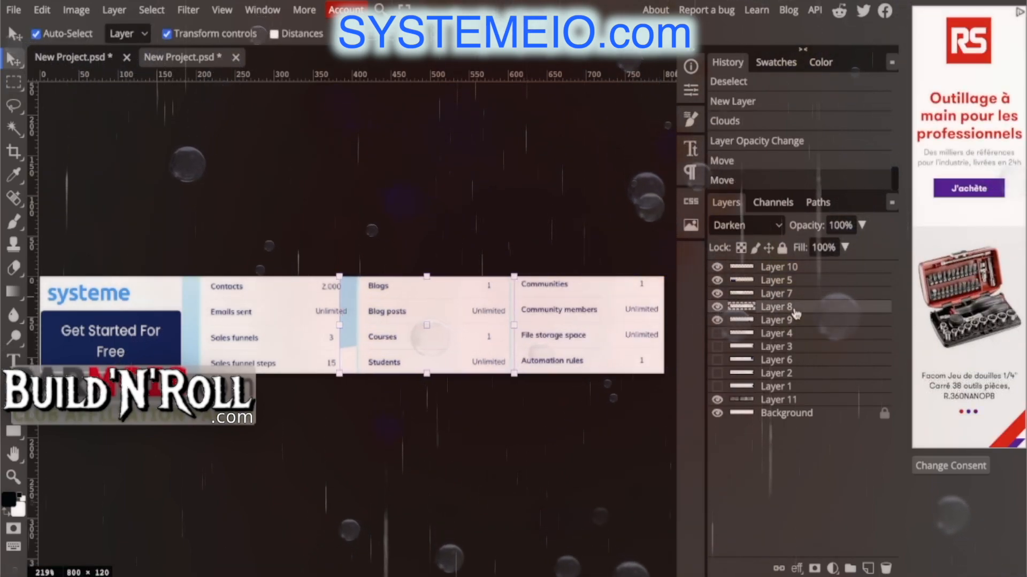
click(791, 297)
key(shift+Left)
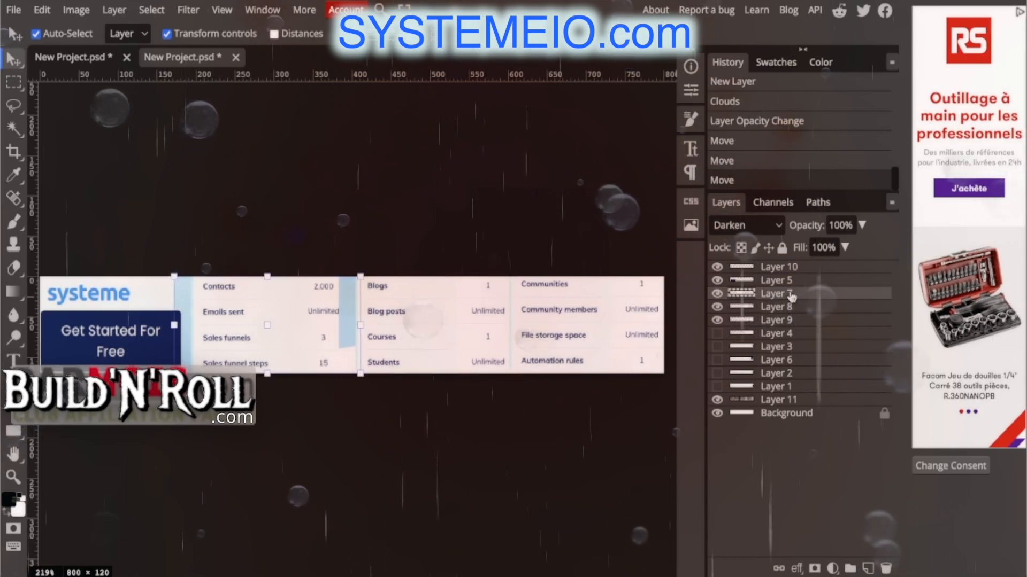
click(795, 307)
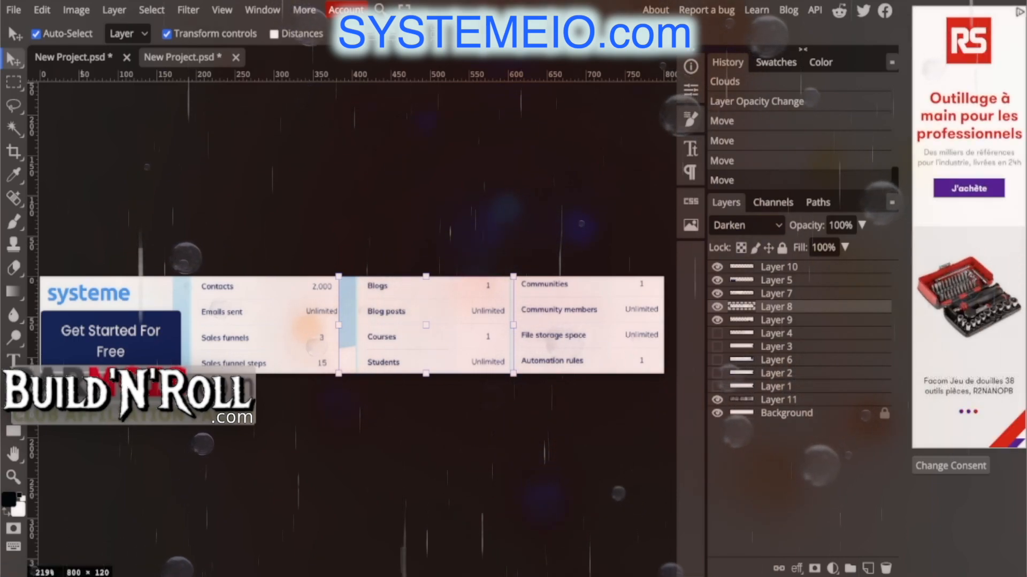
Step: Paste the cursor image above Layer 10, shrink it and place it on the Get Started For Free button
click(779, 272)
key(ctrl+v)
drag(40, 277, 298, 534)
drag(382, 571, 231, 254)
drag(147, 221, 289, 367)
drag(299, 393, 222, 313)
drag(212, 288, 72, 360)
key(Return)
Step: Try the Overlay and Difference blend modes on the cursor image's layer, then return it to Normal
click(746, 225)
click(764, 428)
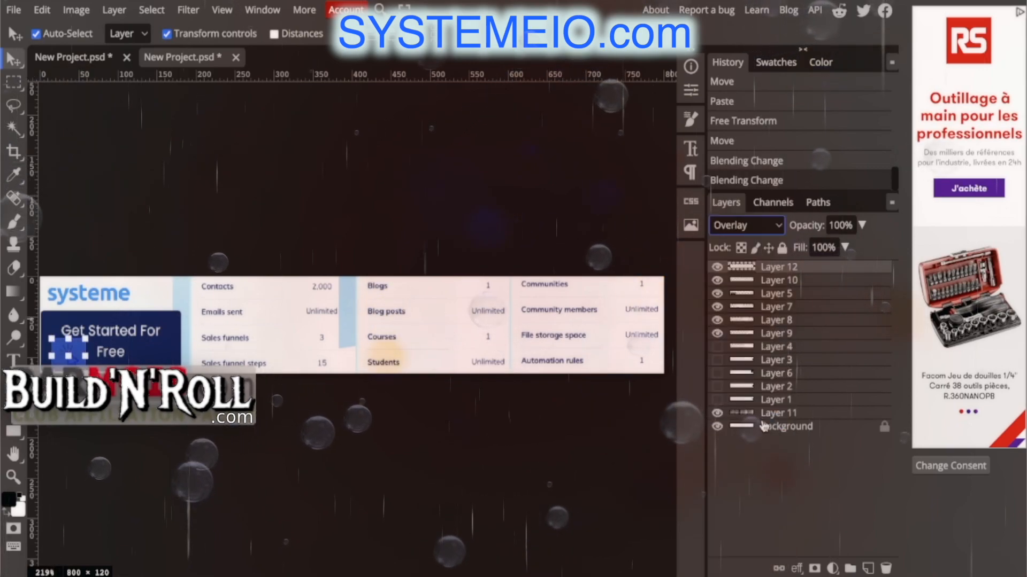
click(755, 225)
click(740, 355)
click(746, 225)
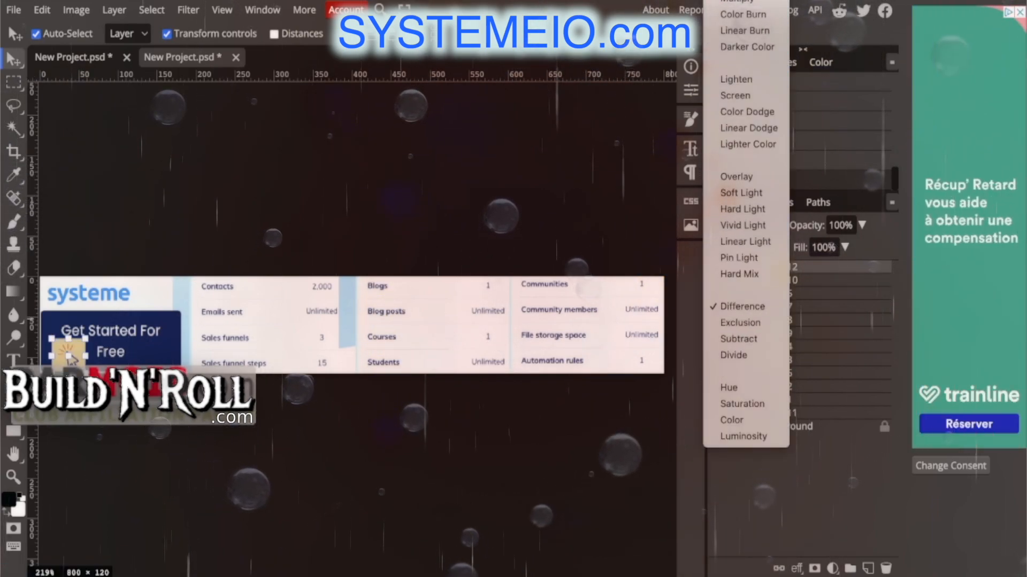
click(734, 1)
Step: Move the cursor image off the button to the right and remove its background
drag(77, 352, 197, 333)
click(151, 10)
click(202, 106)
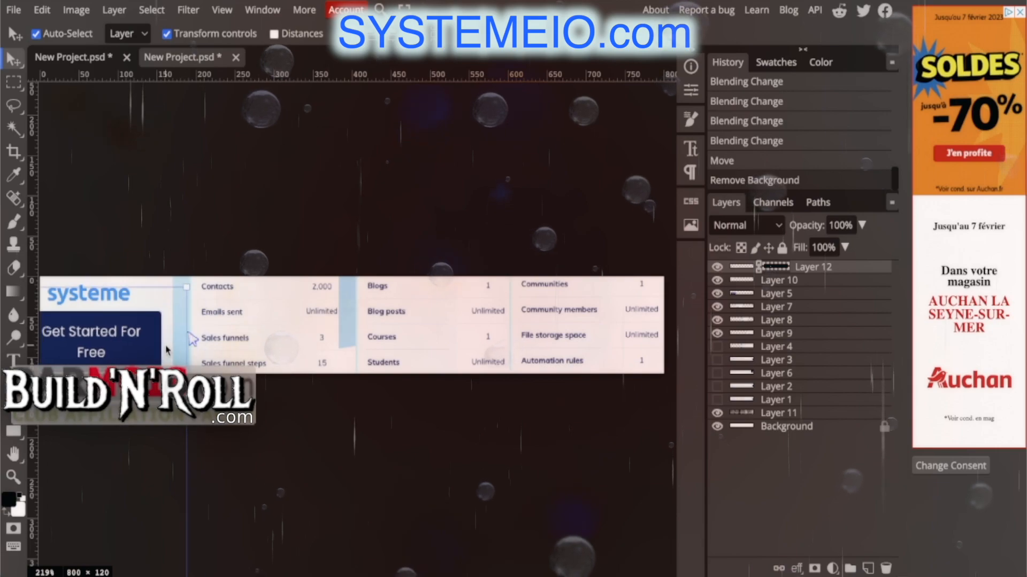
drag(165, 350, 165, 350)
click(42, 10)
click(87, 35)
Step: Move the cursor image on Layer 12 back onto the left part of the Get Started For Free button
click(814, 271)
key(shift+Left)
key(shift+Left)
key(shift+Left)
key(shift+Left)
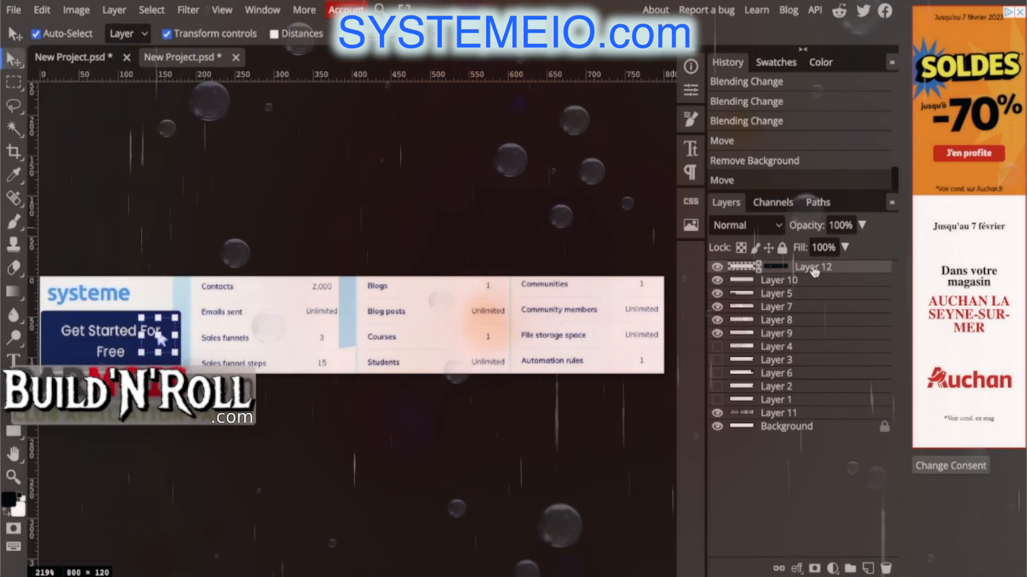
Step: Shift the systeme logo right so it sits centered above the button, and nudge the button slightly right
click(818, 281)
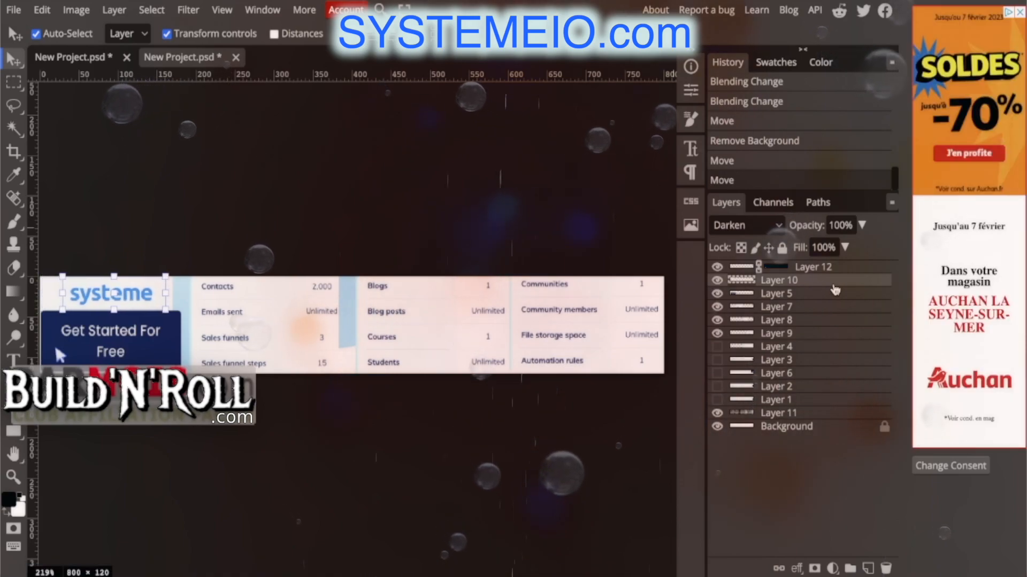
click(826, 294)
key(Right)
key(Right)
key(Right)
Step: Export the banner as an 800 × 120 px PNG named New Project at 100% quality
click(14, 11)
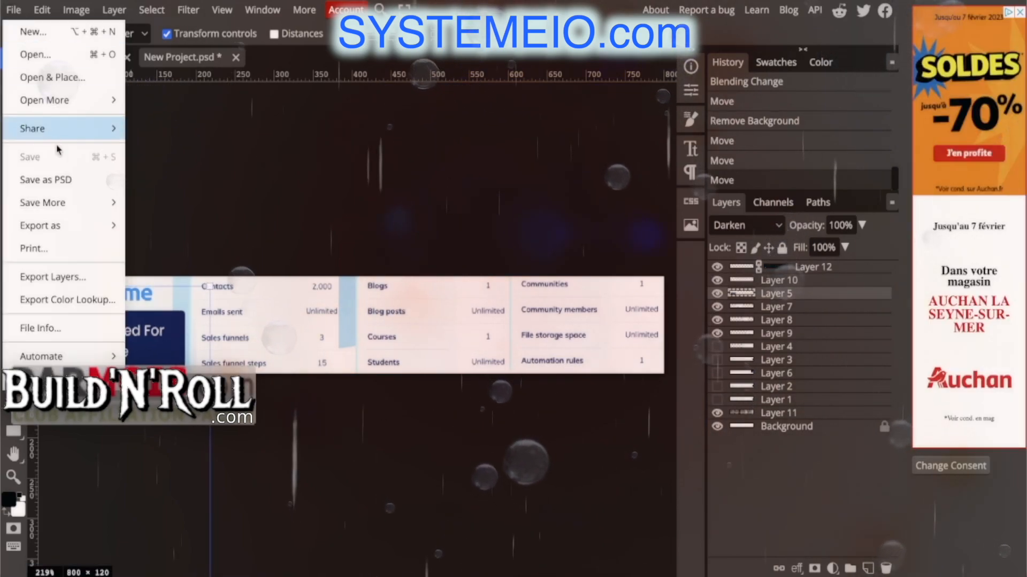
mouse_move(48, 225)
click(219, 228)
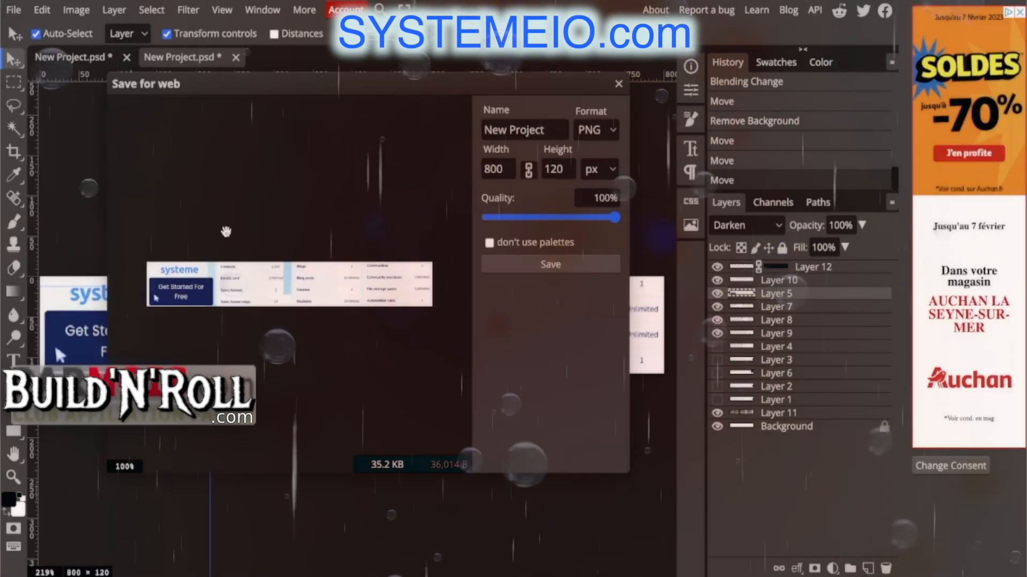
click(562, 265)
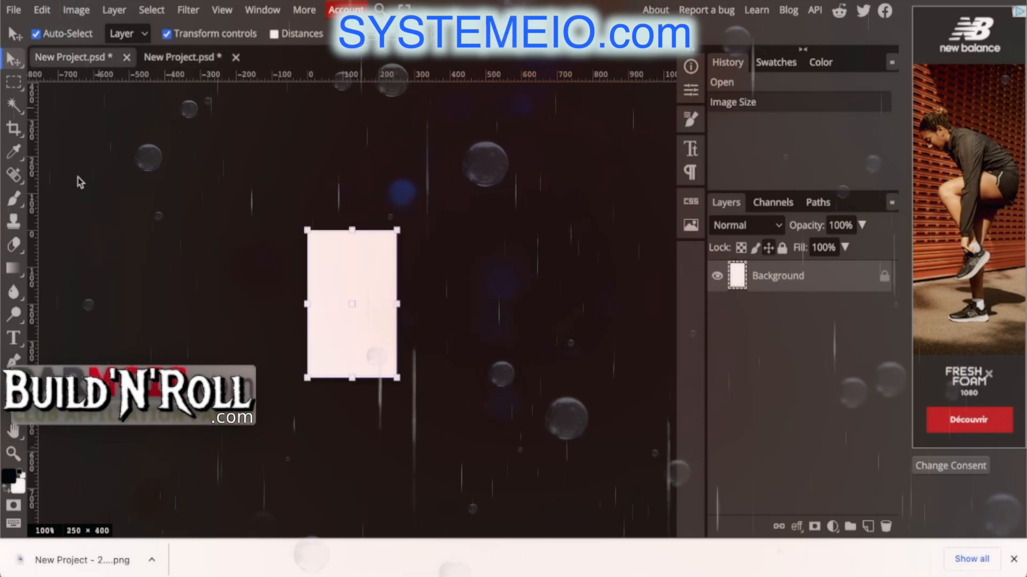
Step: Copy the pricing page image from the Awesome Screenshot page and paste it into the 250 × 400 px document
key(z)
right_click(371, 307)
click(456, 371)
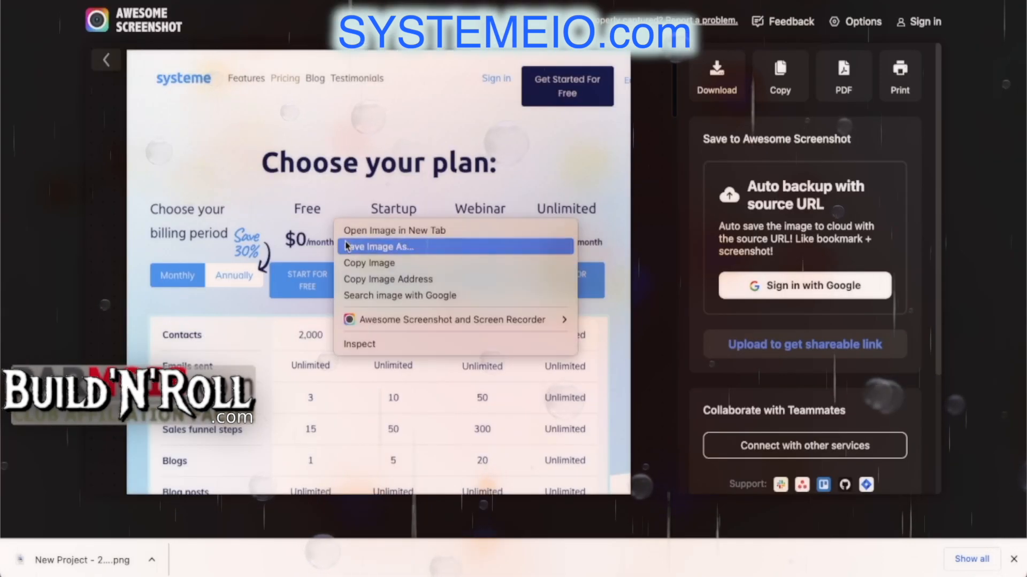
click(369, 263)
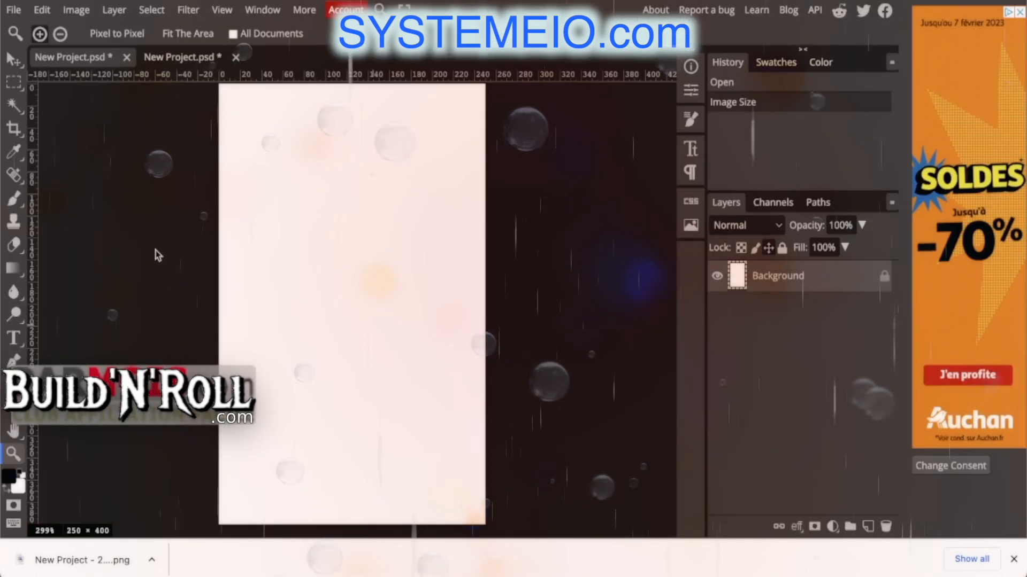
key(ctrl+v)
Step: Position the pasted screenshot with its logo near the canvas top and copy the systeme logo onto a new layer
drag(298, 212, 285, 229)
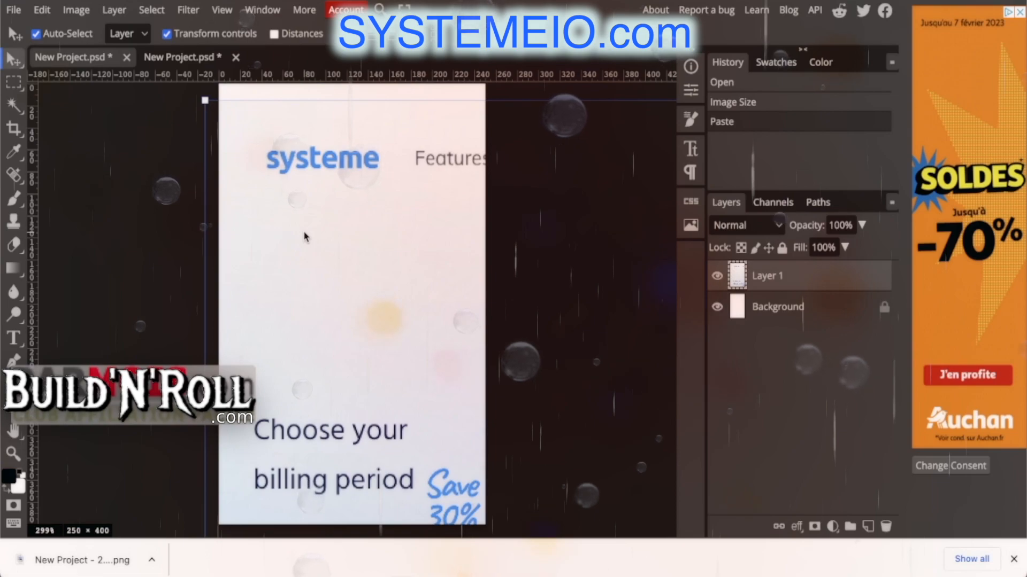
right_click(645, 129)
click(322, 255)
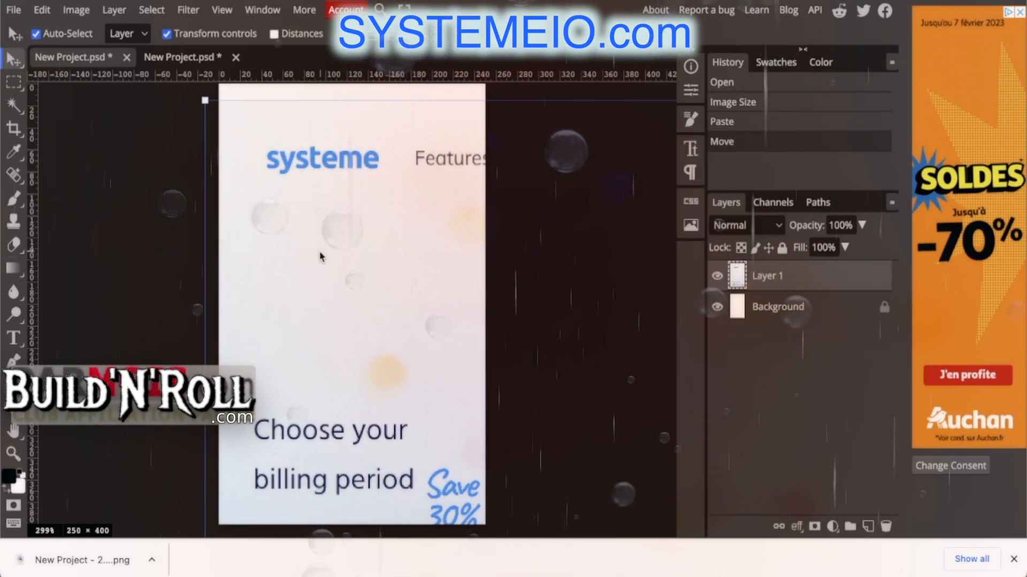
key(ctrl+z)
key(m)
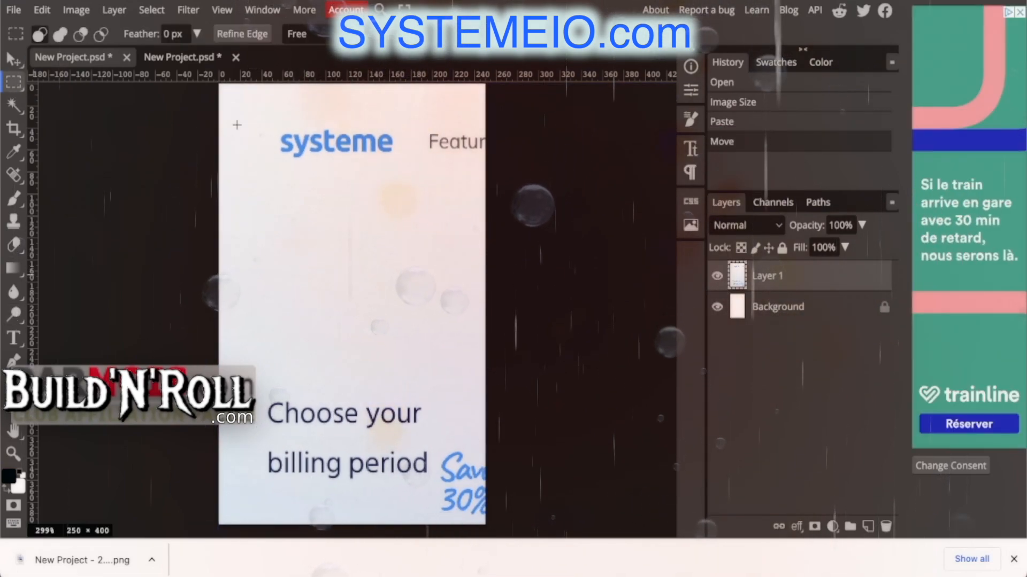
drag(417, 181, 418, 182)
key(ctrl+c)
key(ctrl+v)
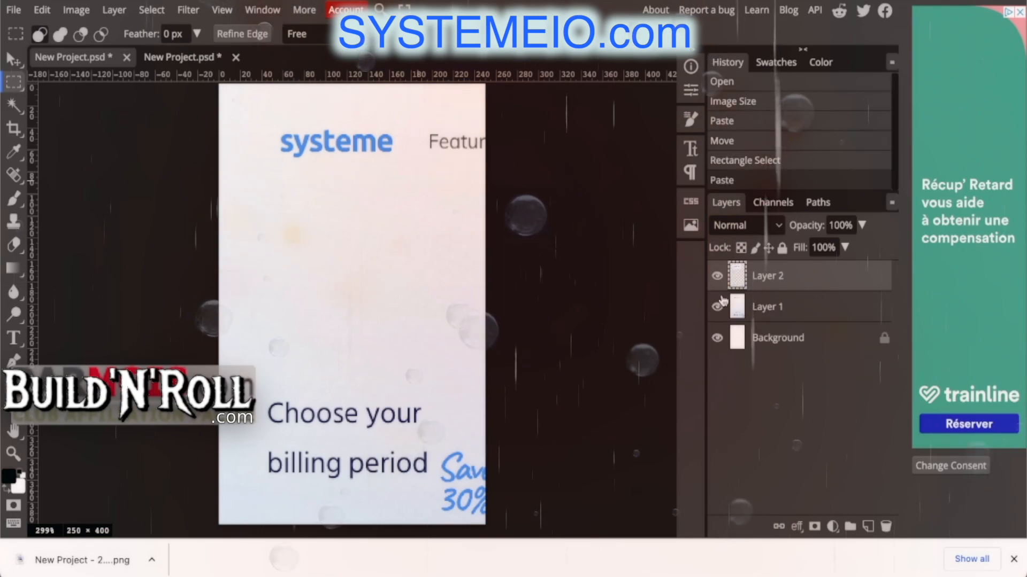
Step: Copy the Get Started For Free button, about 191 × 96 px, from Layer 1 onto its own layer and hide both copied layers
click(717, 276)
click(767, 307)
click(13, 59)
drag(550, 400, 185, 300)
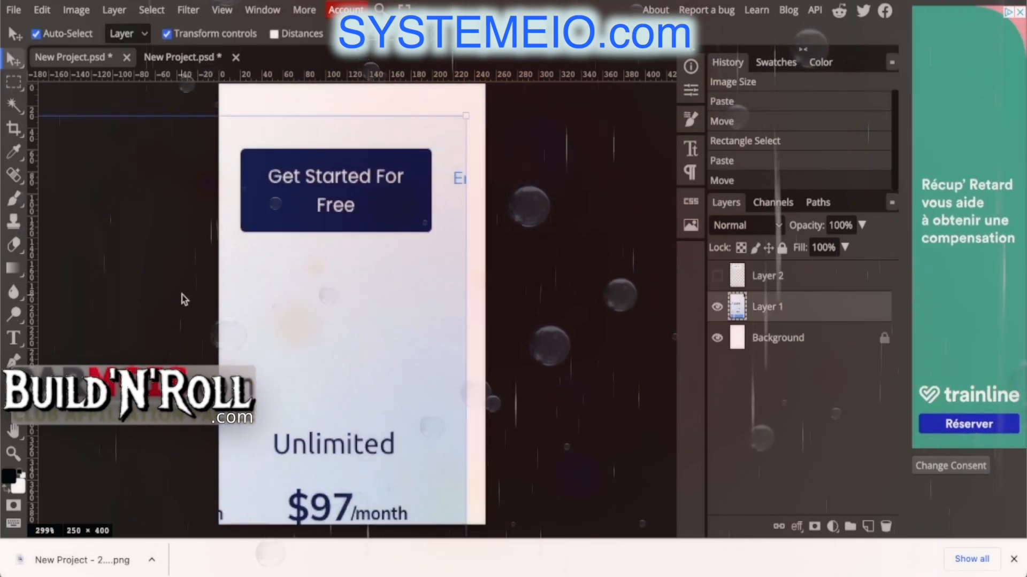
key(m)
drag(248, 142, 449, 248)
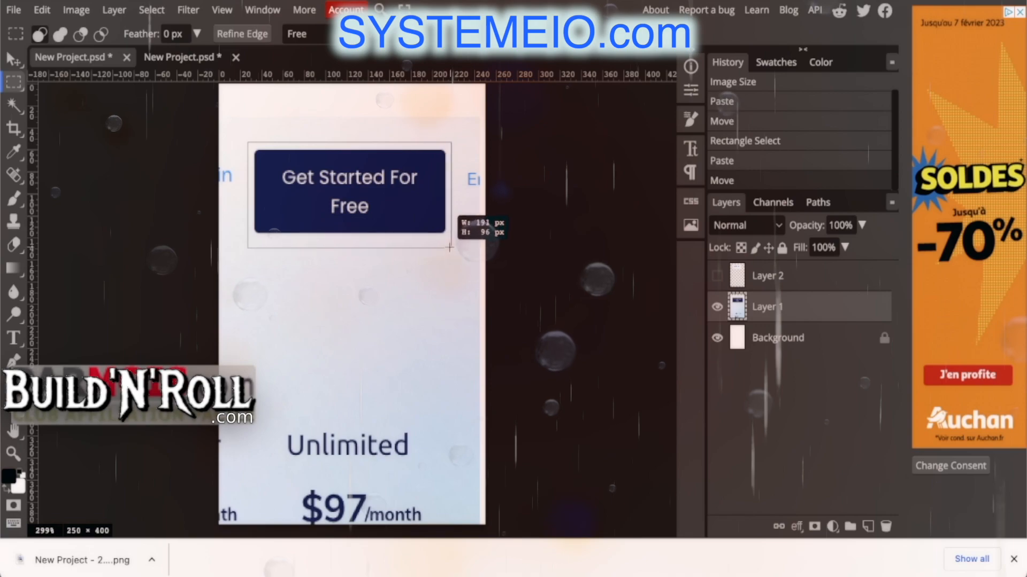
key(ctrl+c)
key(ctrl+v)
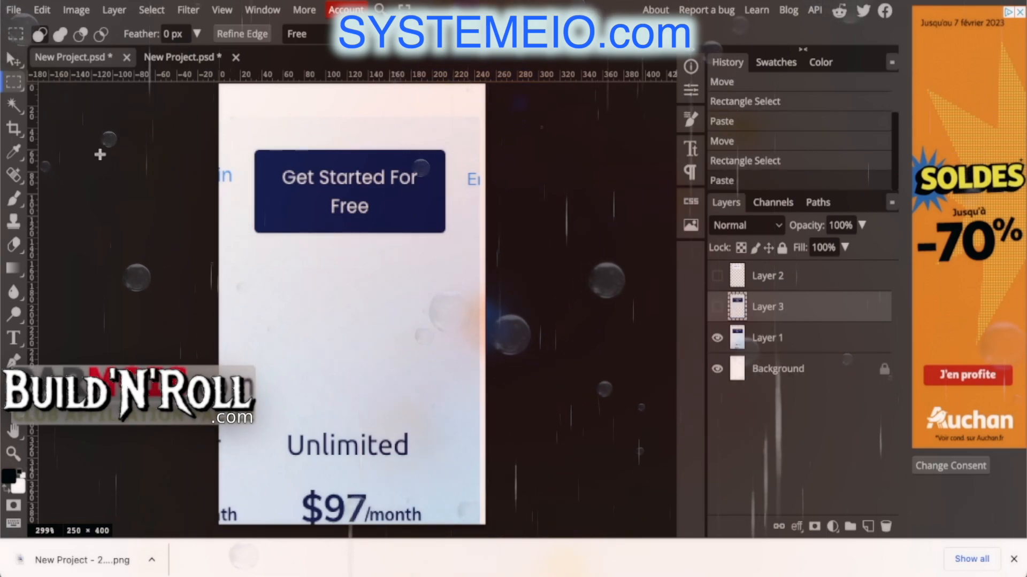
Step: Reposition the screenshot on Layer 1 and scale it down proportionally to about 90%
key(v)
click(786, 340)
drag(277, 449, 444, 224)
drag(252, 480, 476, 251)
drag(224, 316, 473, 385)
drag(383, 116, 399, 474)
drag(236, 141, 248, 231)
drag(160, 176, 204, 201)
drag(334, 476, 302, 184)
drag(172, 106, 233, 329)
drag(334, 463, 308, 86)
drag(419, 445, 463, 481)
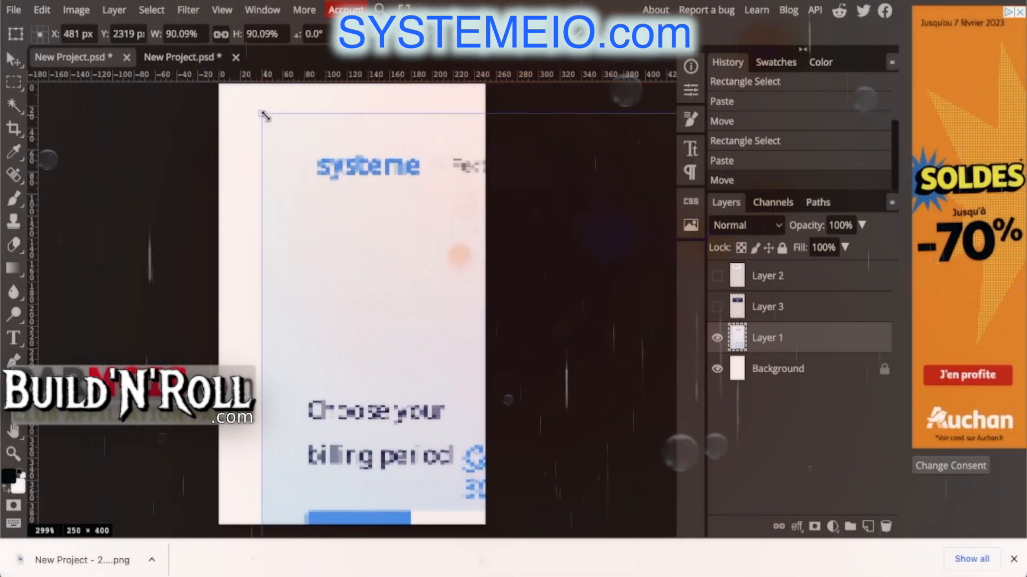
Step: Scale Layer 1 down further, beyond about 80%, with its left edge past the canvas edge, and apply the transform
drag(264, 115, 328, 457)
drag(438, 501, 294, 119)
drag(321, 342, 401, 507)
drag(258, 238, 297, 297)
drag(330, 256, 365, 198)
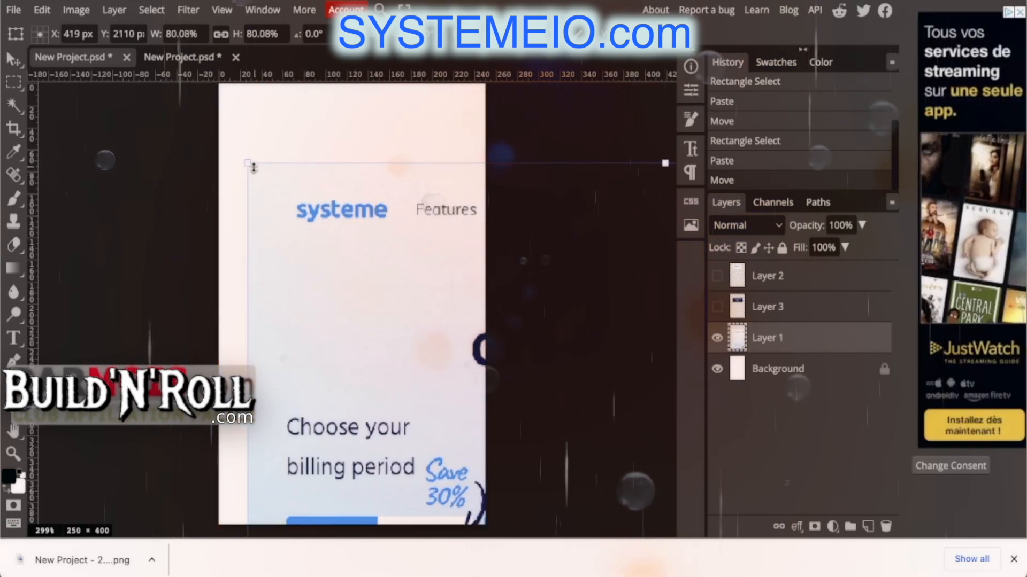
drag(312, 506, 187, 133)
drag(297, 130, 288, 139)
key(Return)
Step: Reduce only Layer 1's height and move it up until the Contacts to Communities rows with the Free column fill the canvas
drag(319, 435, 327, 242)
drag(326, 417, 308, 537)
drag(392, 234, 364, 426)
drag(500, 210, 499, 358)
drag(376, 468, 377, 523)
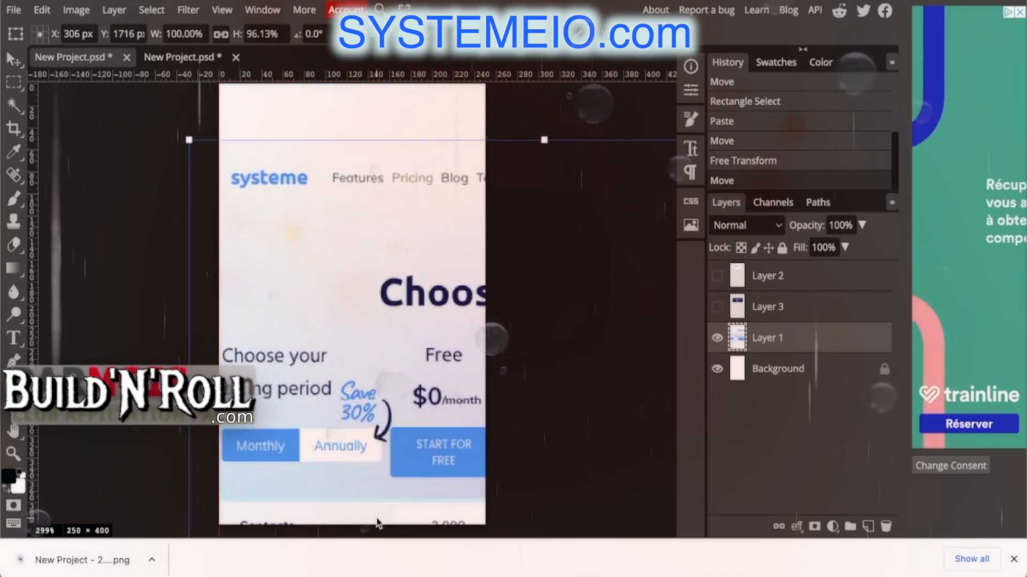
drag(545, 140, 545, 503)
drag(453, 521, 449, 48)
drag(354, 415, 351, 252)
key(Return)
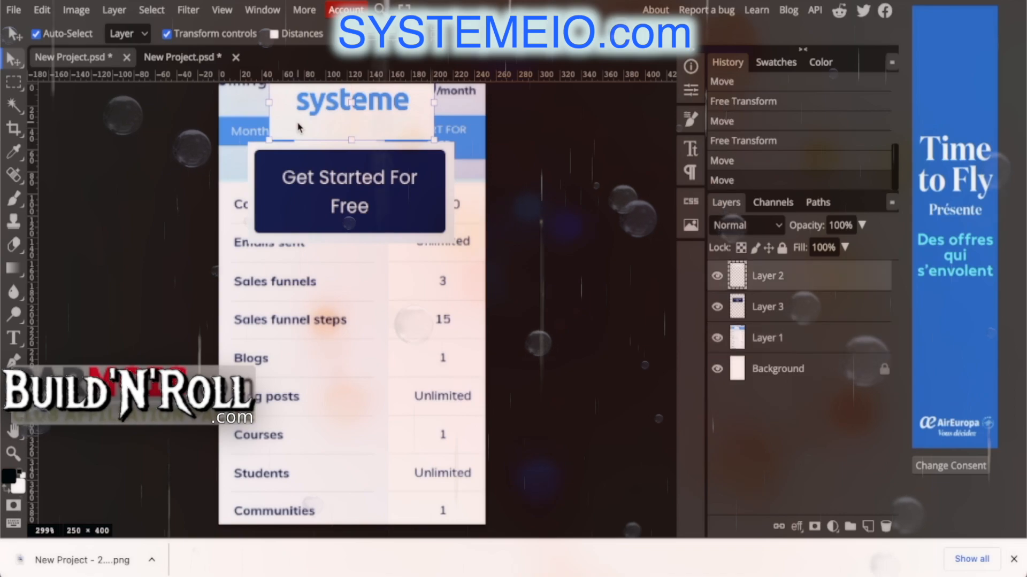
Step: Move the Get Started For Free button up beneath the systeme logo and shift Layer 1's table rows down below it
drag(385, 225, 385, 201)
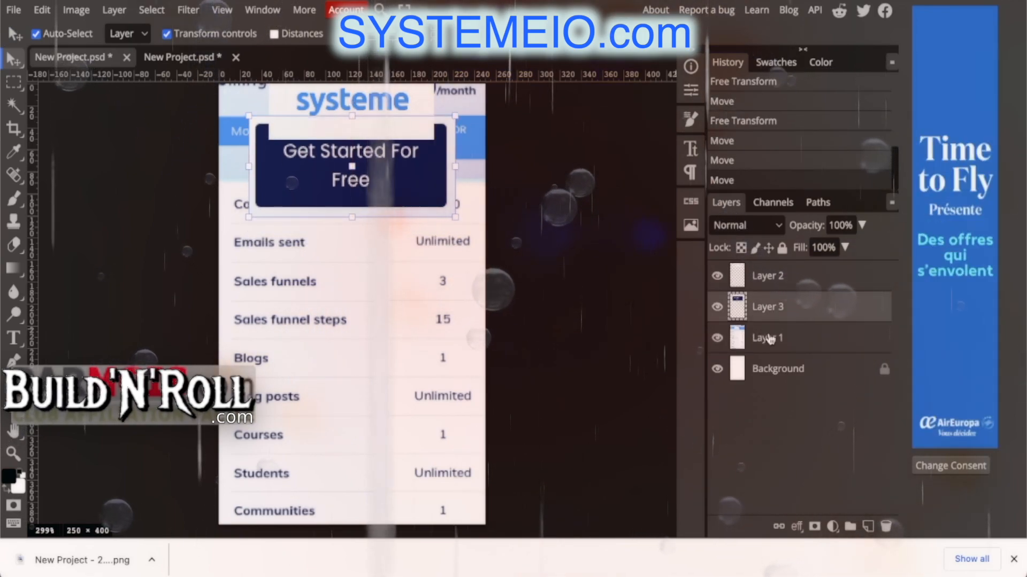
click(770, 338)
drag(340, 280, 337, 314)
Step: Clear the leftover header area above the Contacts row on Layer 1 with a rectangular selection and deselect it
click(15, 88)
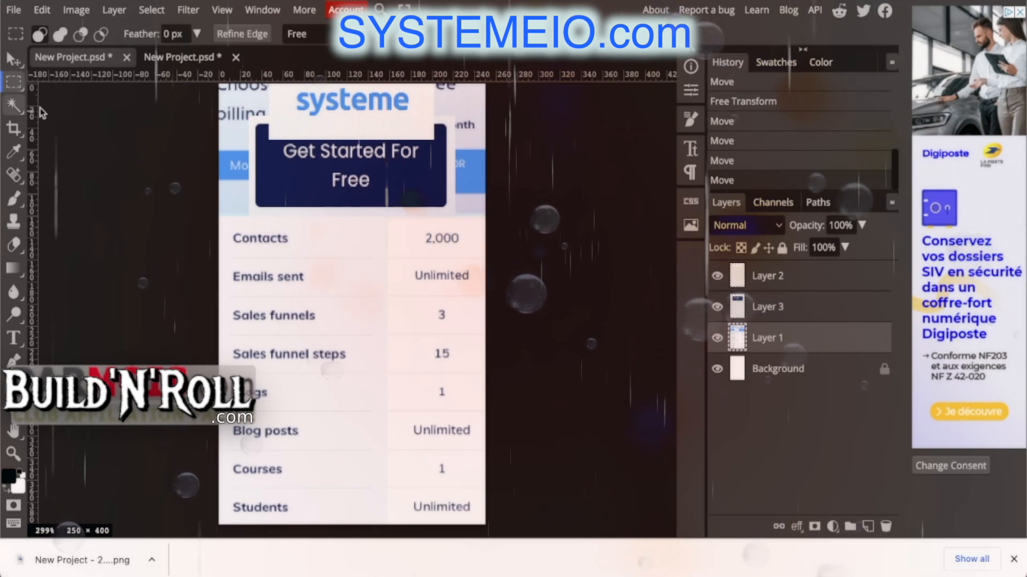
drag(591, 110, 591, 110)
key(Delete)
key(ctrl+d)
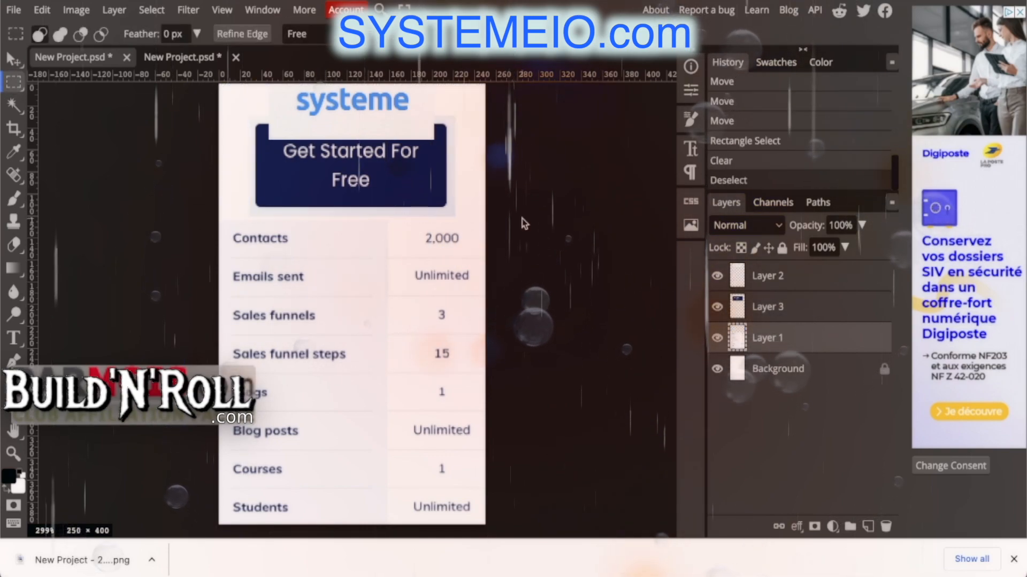
Step: Change the blend modes of the logo and button layers so they merge with the background, using Darken
click(746, 225)
click(738, 242)
click(746, 225)
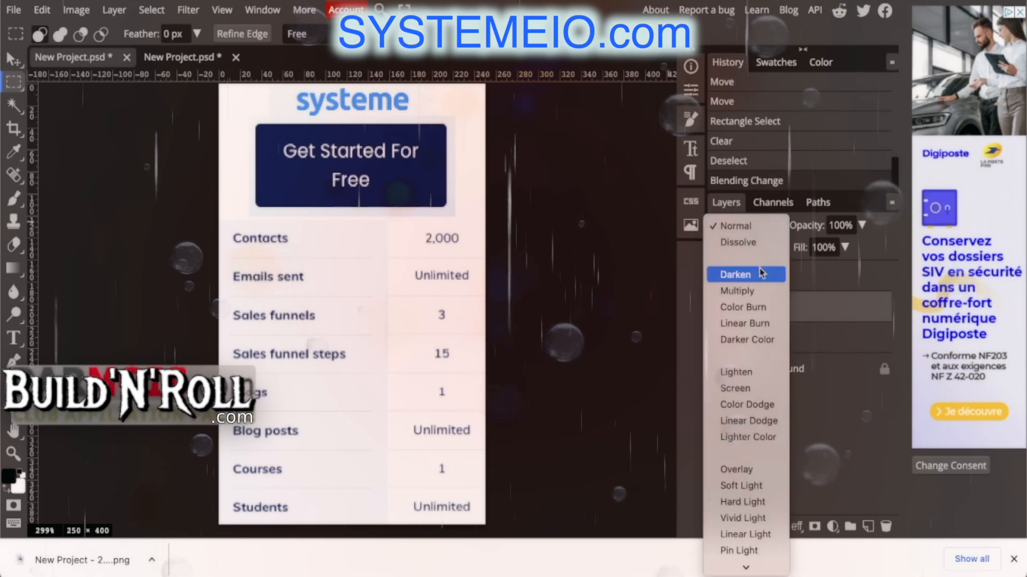
click(735, 274)
Step: Duplicate the pointer layer, Layer 12, from the 800 × 120 banner into the portrait project and put it at the top of the layer stack
click(182, 57)
click(849, 269)
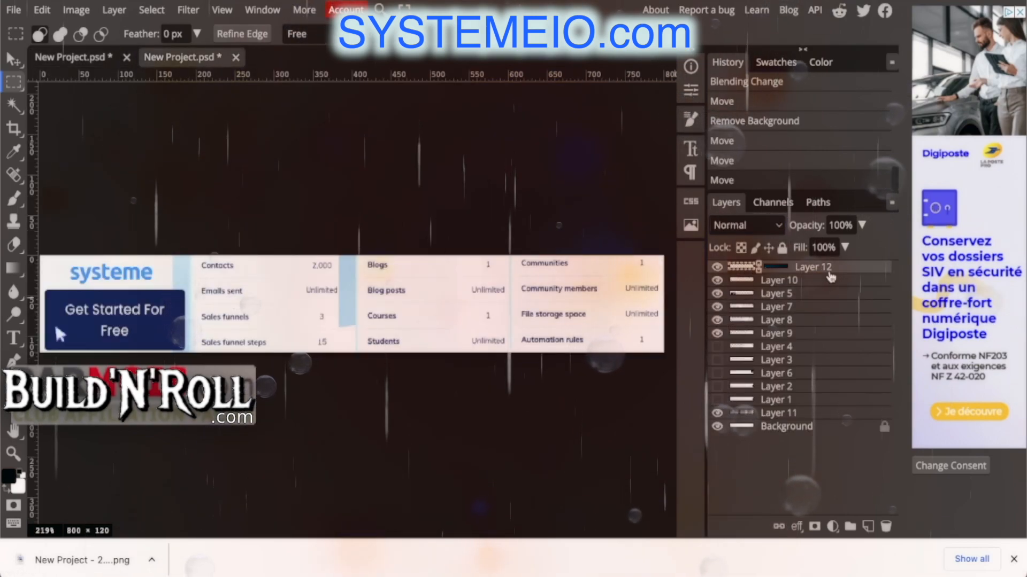
drag(849, 270, 426, 334)
click(15, 60)
drag(254, 205, 296, 213)
click(41, 10)
click(71, 35)
drag(834, 311, 830, 281)
Step: Position the pointer on the button's lower-left part, beside the word Free
key(shift+Right)
key(shift+Right)
key(shift+Right)
key(shift+Right)
key(shift+Right)
key(Up)
key(Up)
key(Up)
key(Up)
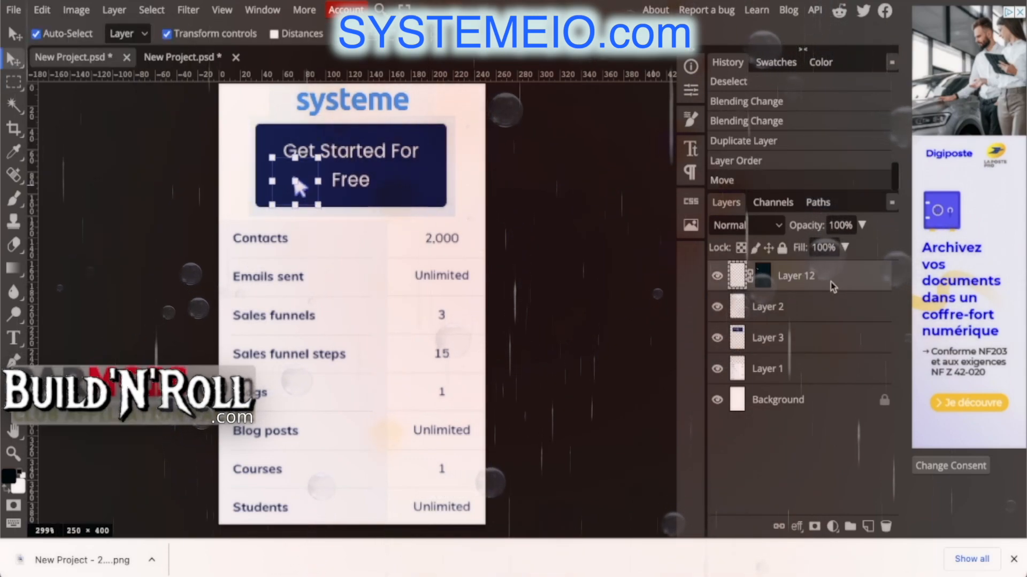
Step: Export the 250 × 400 portrait banner as a PNG and save it
click(14, 9)
mouse_move(46, 222)
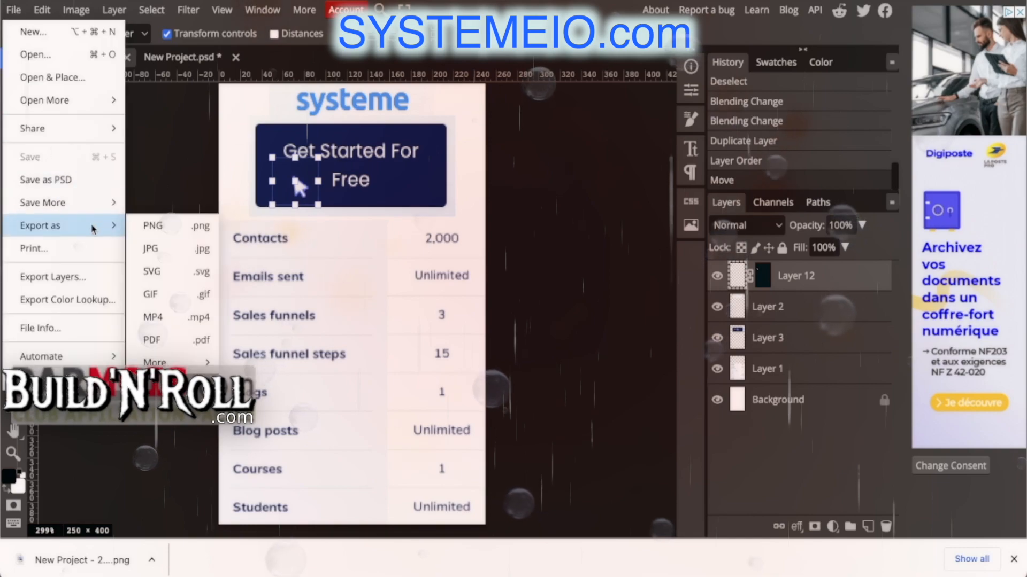
click(159, 224)
click(551, 244)
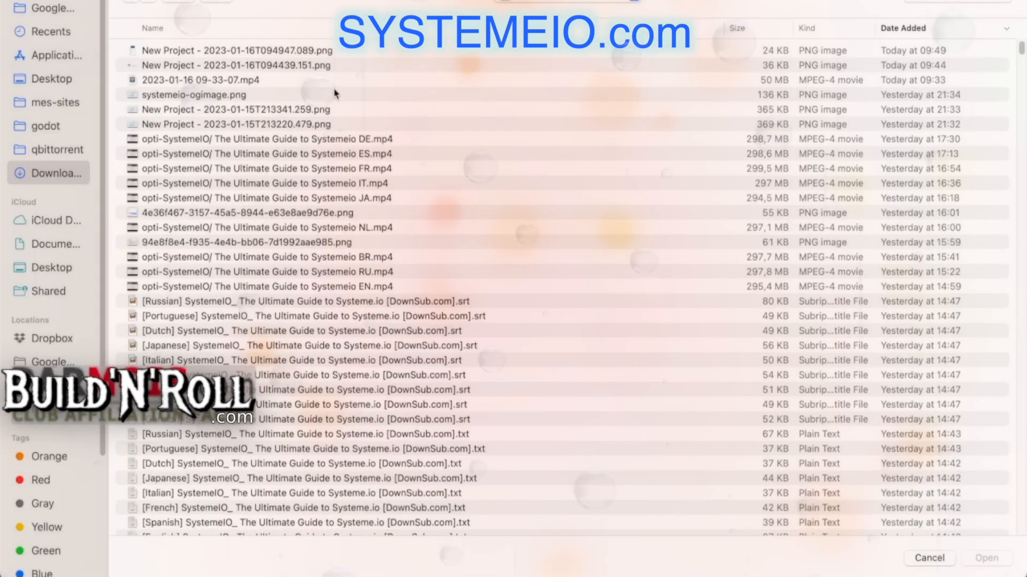
Step: Upload the two newest New Project banner PNGs from Downloads to TinyPNG for compression
click(316, 51)
shift+click(310, 65)
click(986, 558)
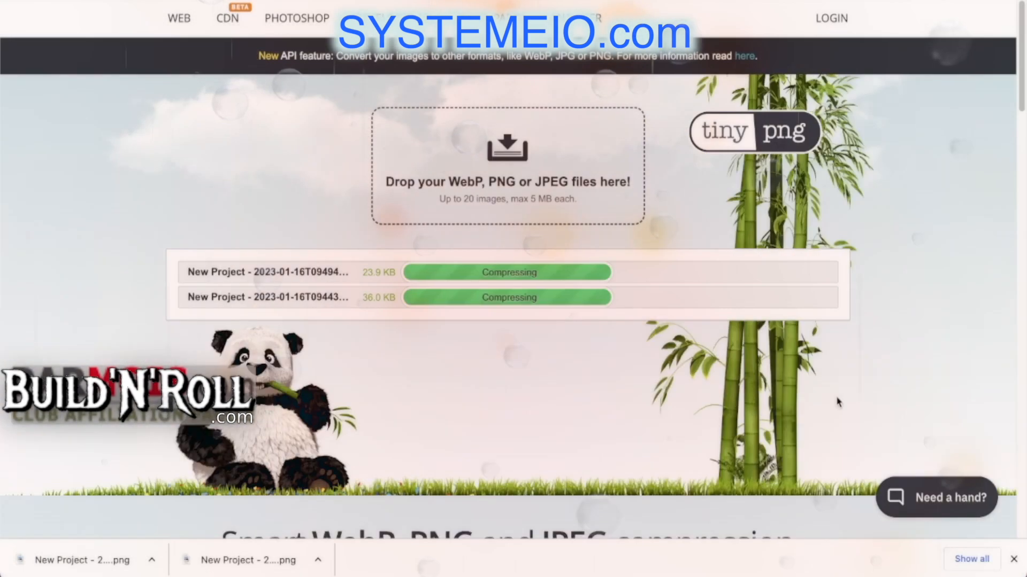
Step: Save both compressed banners to Downloads, replacing the original PNG files
right_click(760, 269)
click(800, 335)
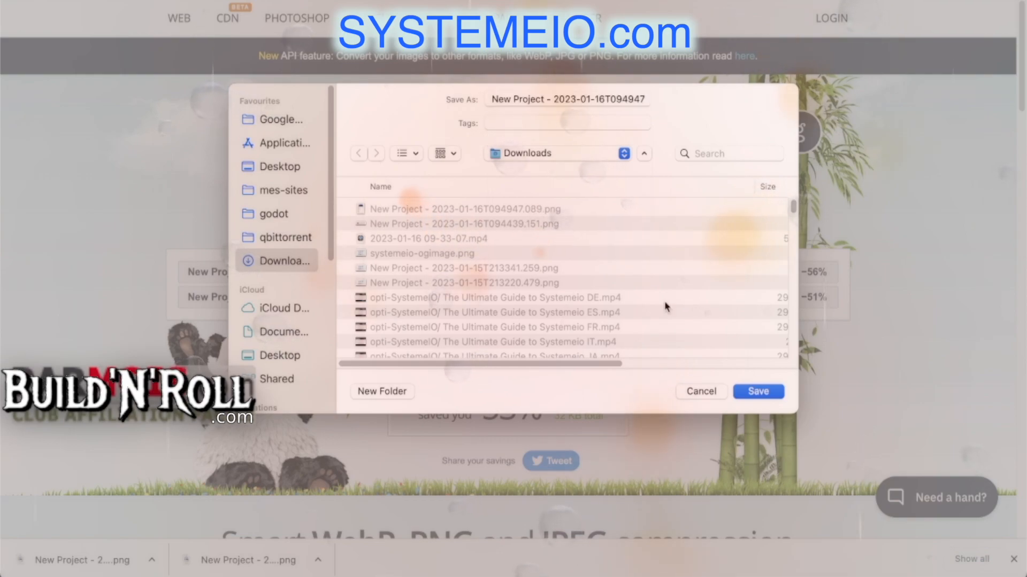
click(758, 391)
click(554, 335)
right_click(778, 297)
click(816, 363)
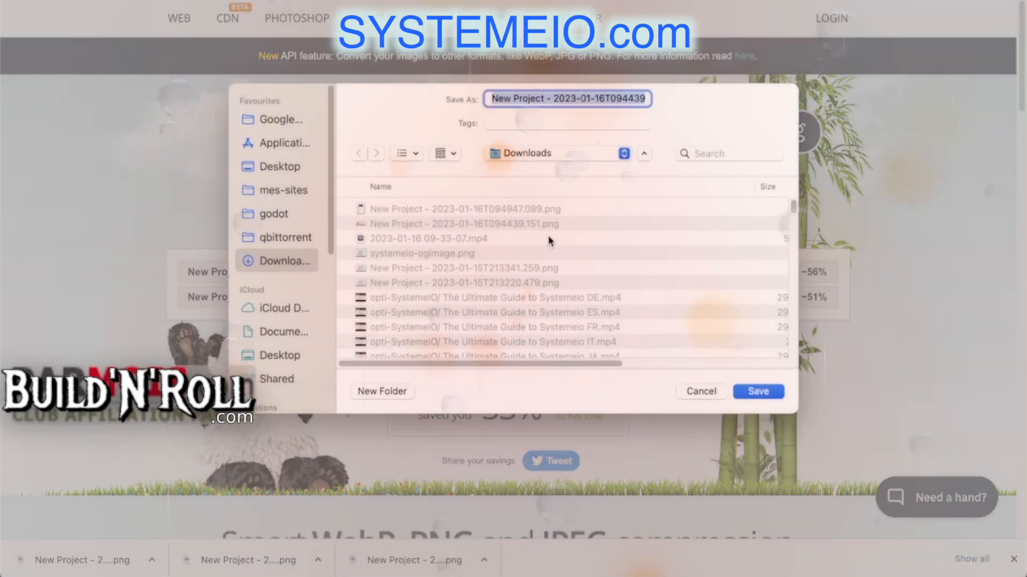
click(759, 391)
click(553, 329)
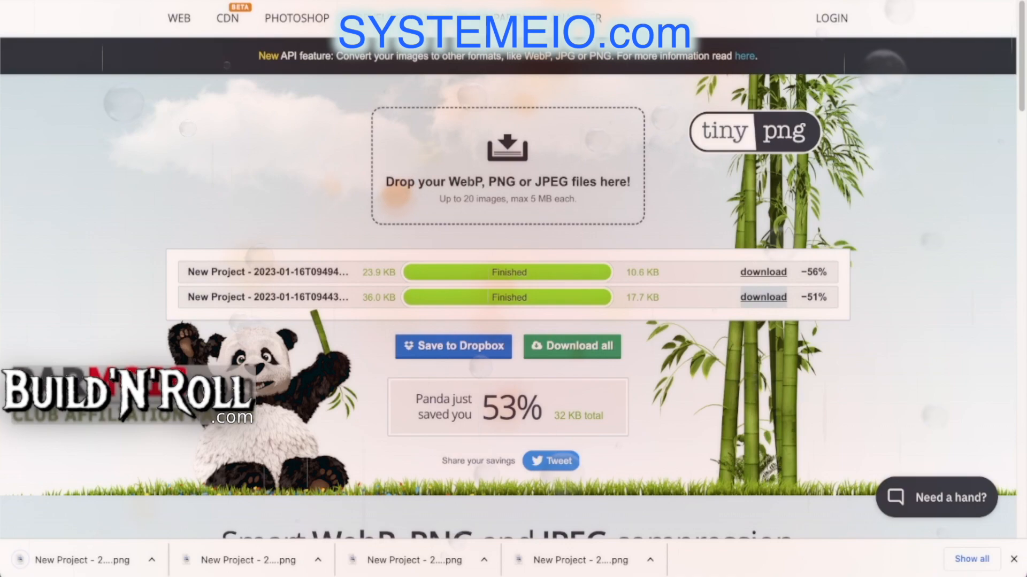
Step: In Finder, rename the compressed portrait banner siovertical.png and open the horizontal banner's file name for editing
key(super+Tab)
click(345, 105)
key(Return)
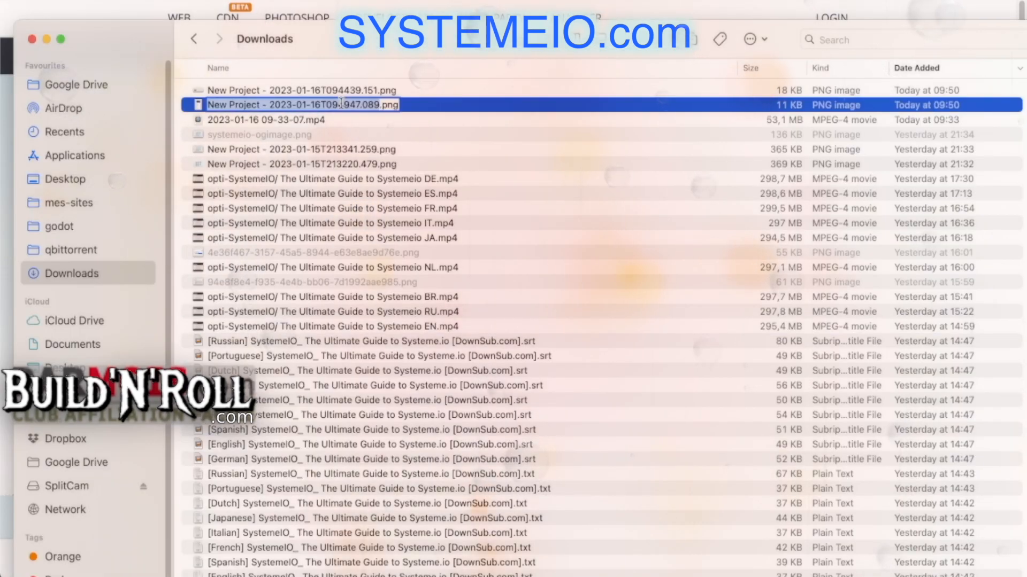
click(342, 91)
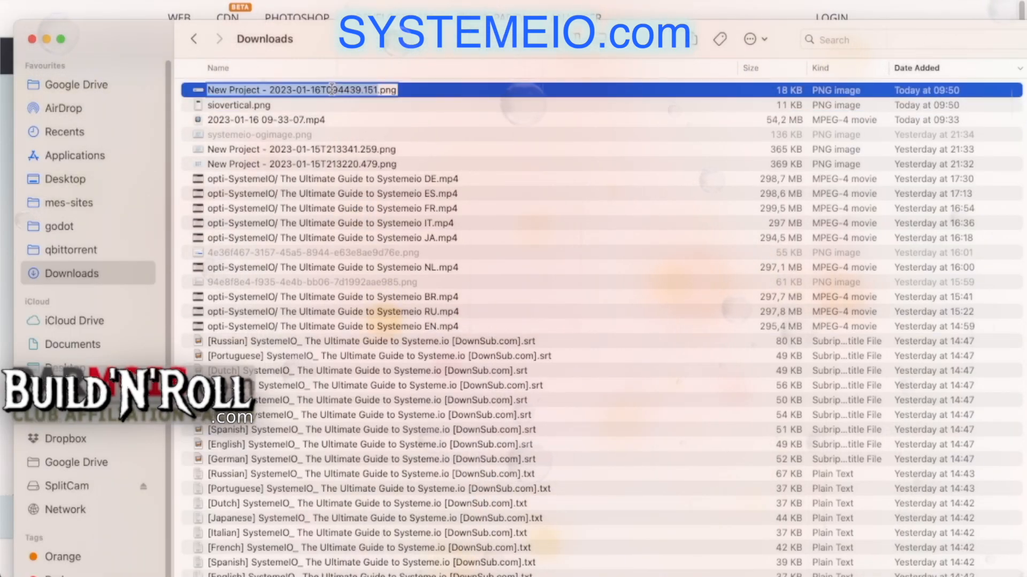
Step: Switch to Builderall and open the (2) CONTINUE page of the Build'N'Roll site for editing
key(super+Tab)
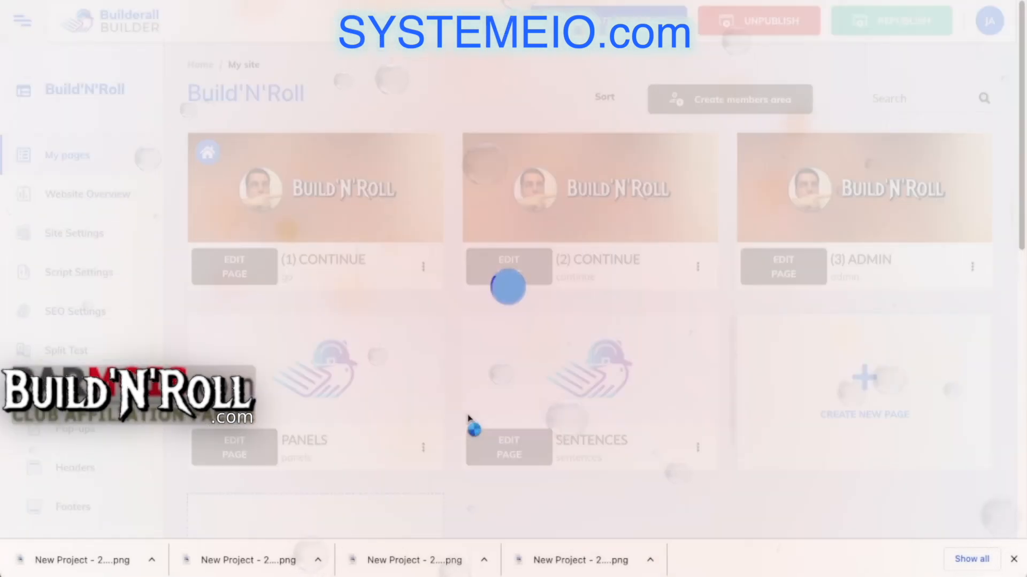
click(519, 266)
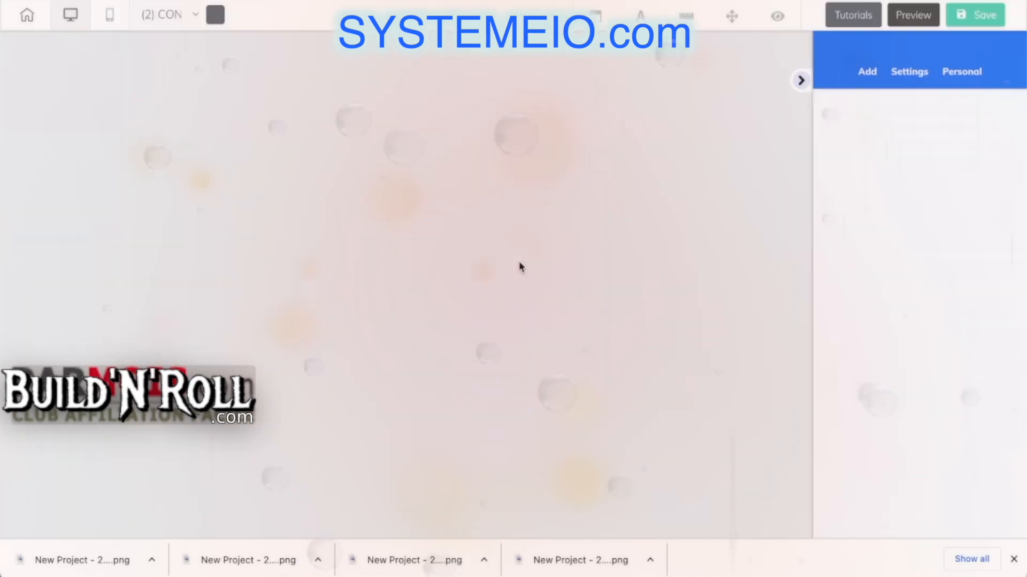
scroll(489, 270, down, 2)
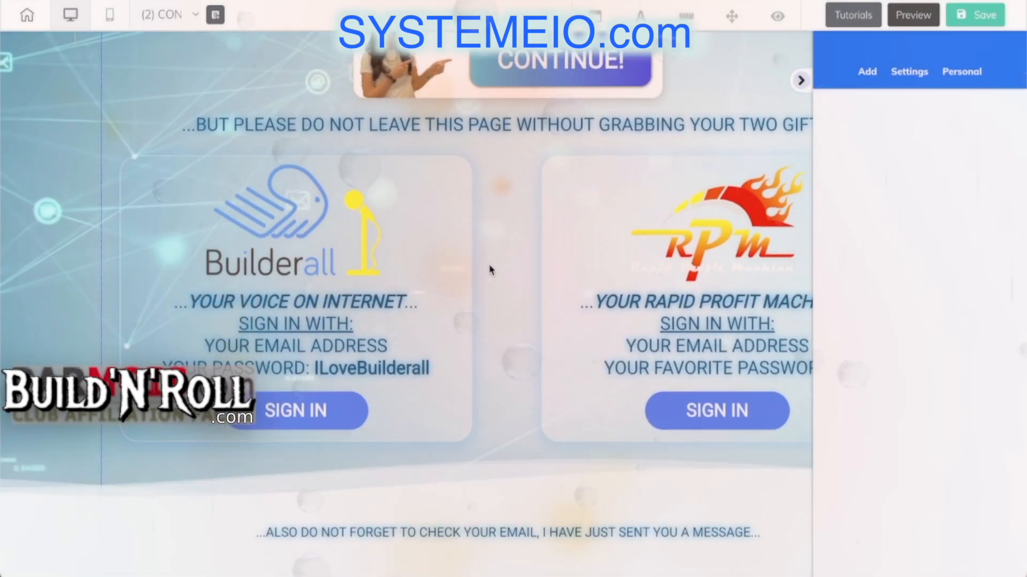
Step: Set the panel holding the check-your-email sentence to a minimum height of 150 and a height of about 421
click(202, 564)
click(834, 160)
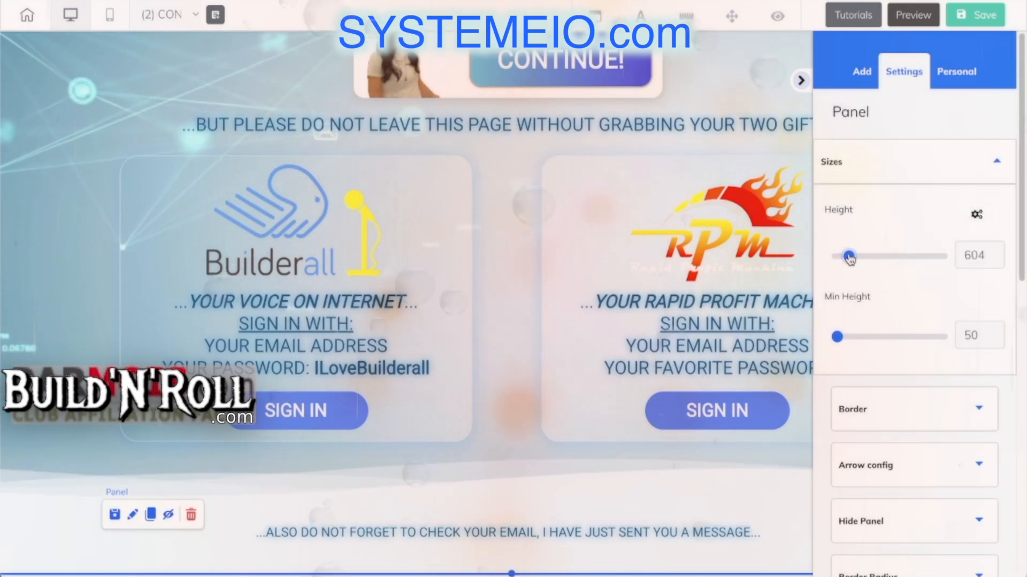
drag(848, 256, 848, 257)
drag(838, 337, 849, 338)
click(995, 330)
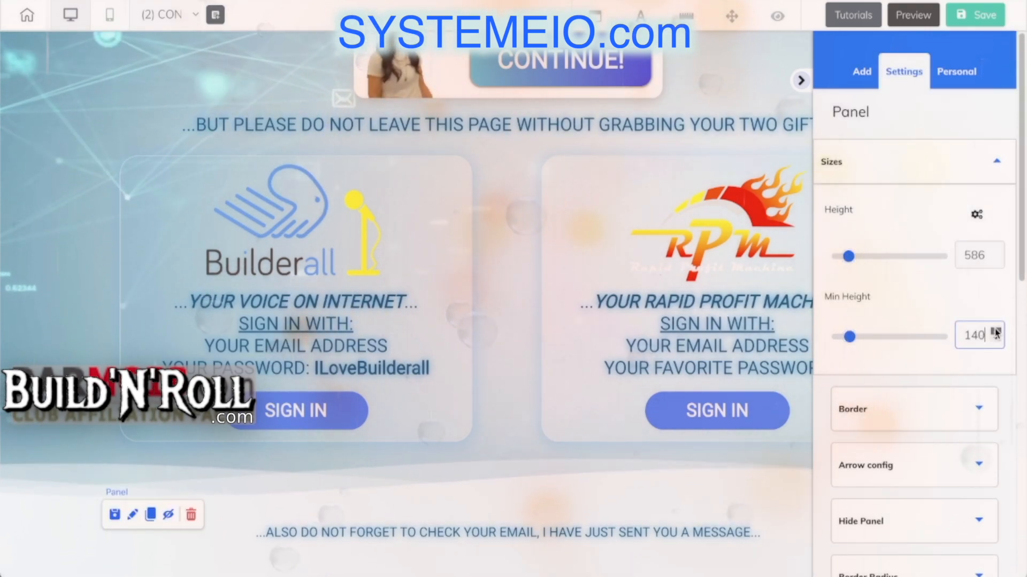
click(995, 331)
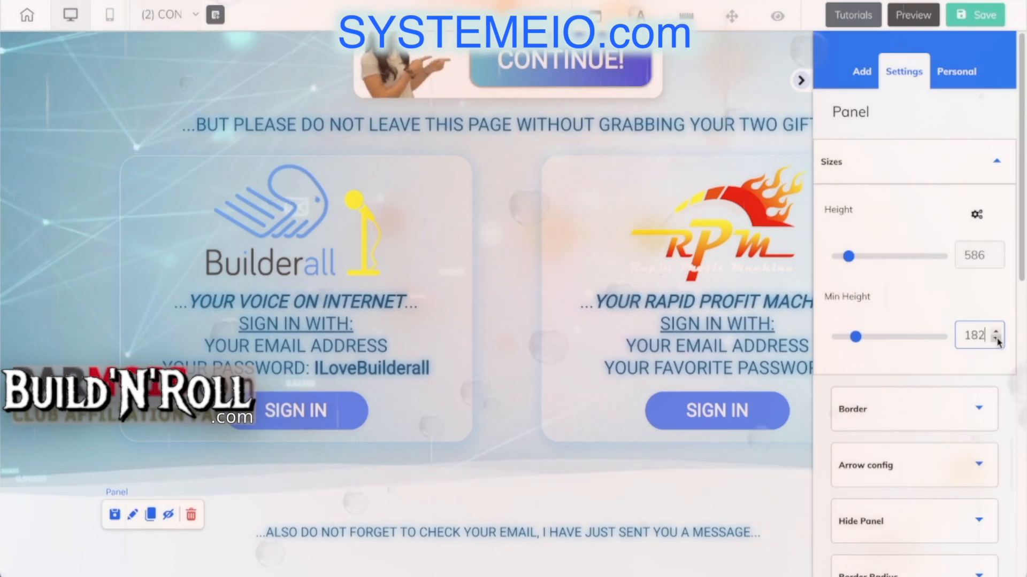
click(995, 340)
scroll(486, 338, down, 5)
click(996, 261)
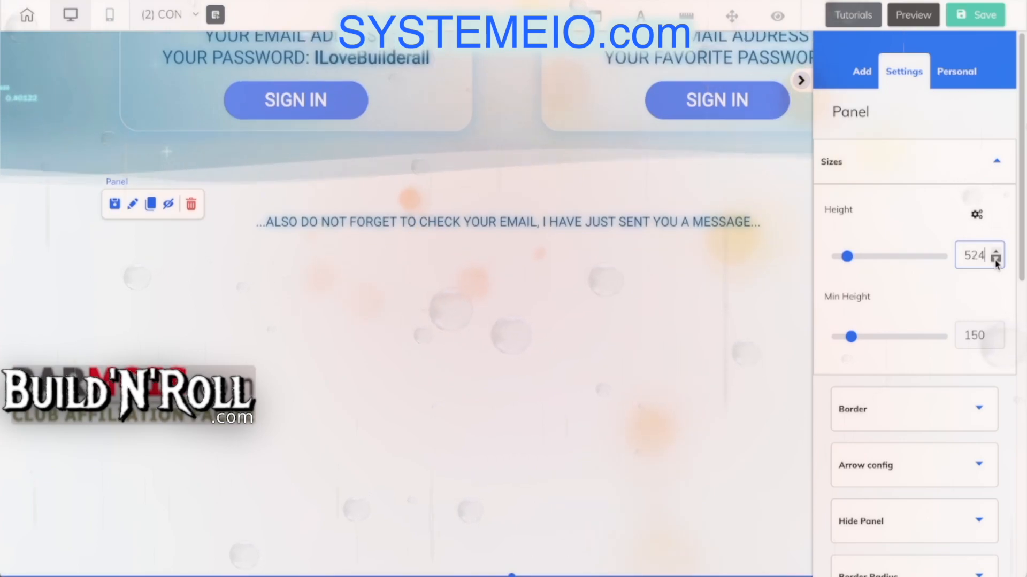
click(995, 261)
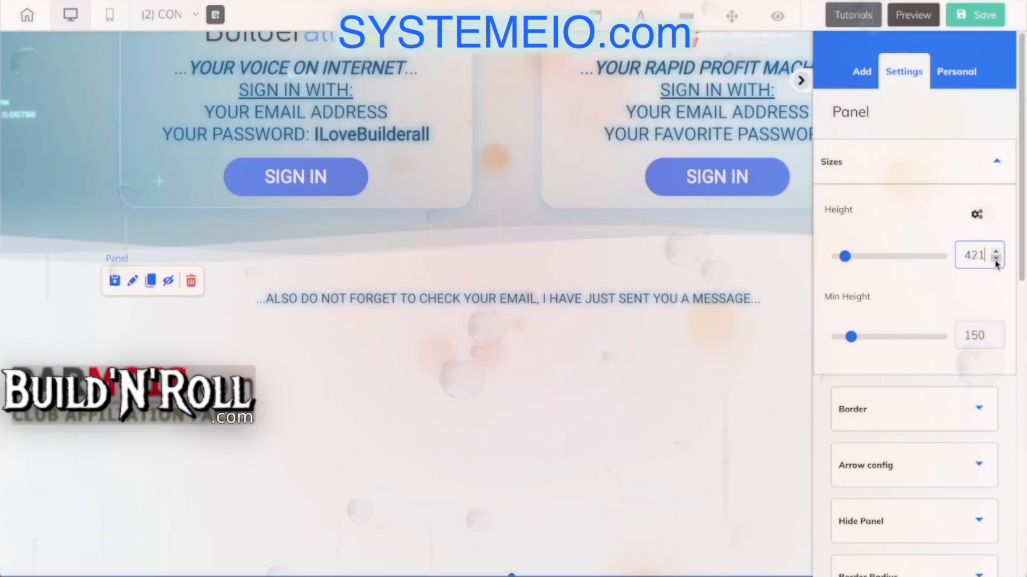
Step: Add a Box element to the panel, widen it and place it just below the check-your-email sentence
click(861, 71)
click(957, 114)
scroll(916, 263, down, 5)
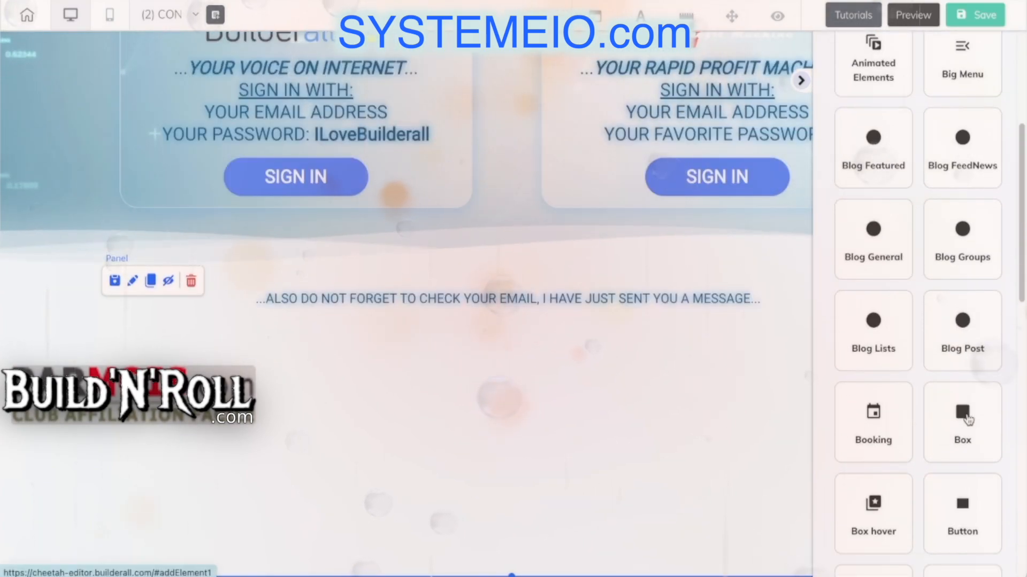
click(968, 419)
drag(965, 415, 406, 474)
drag(469, 495, 809, 425)
drag(599, 408, 612, 391)
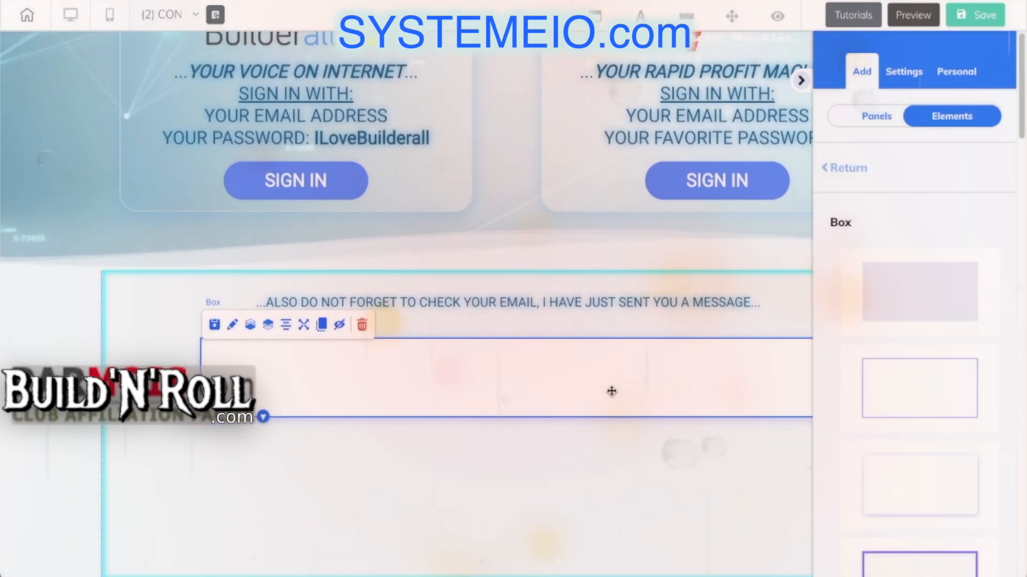
click(936, 123)
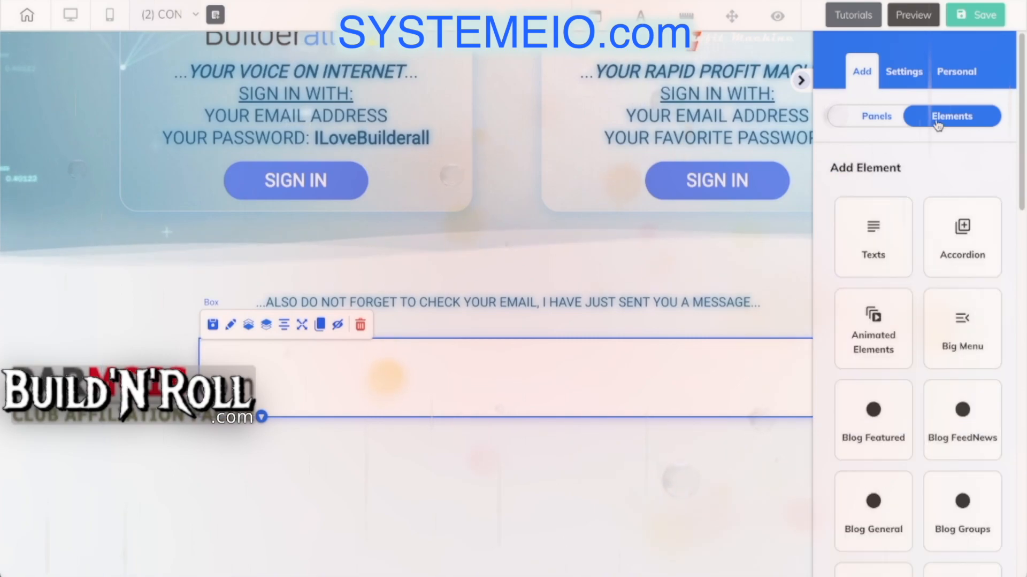
click(892, 64)
click(908, 160)
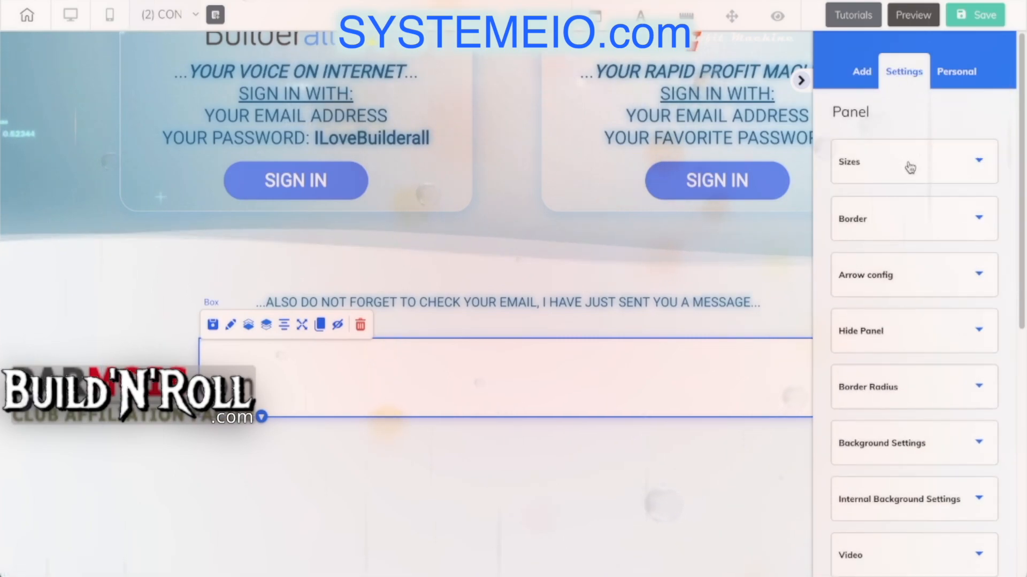
scroll(915, 344, down, 2)
click(909, 328)
scroll(907, 396, down, 3)
click(829, 242)
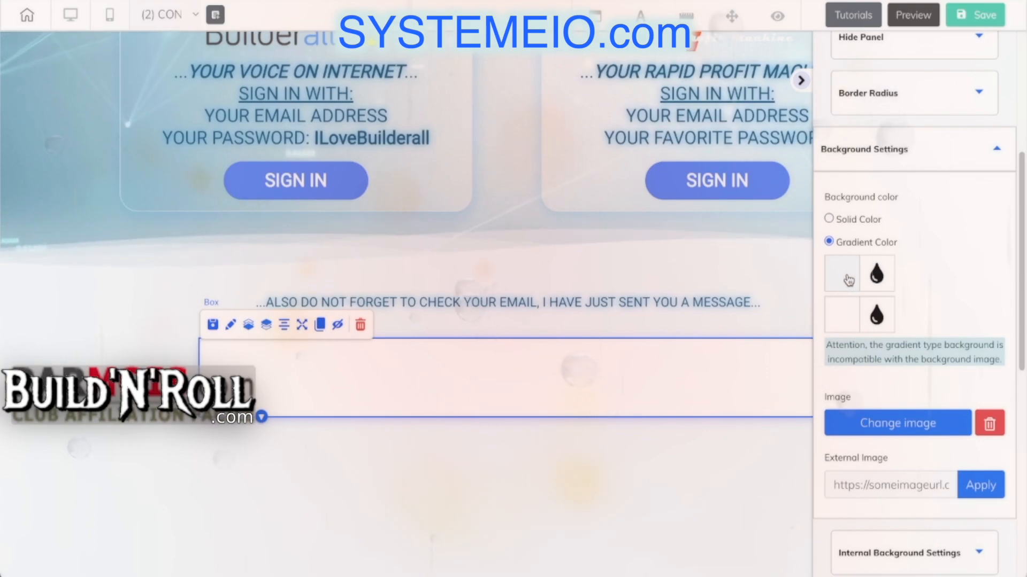
scroll(882, 267, down, 6)
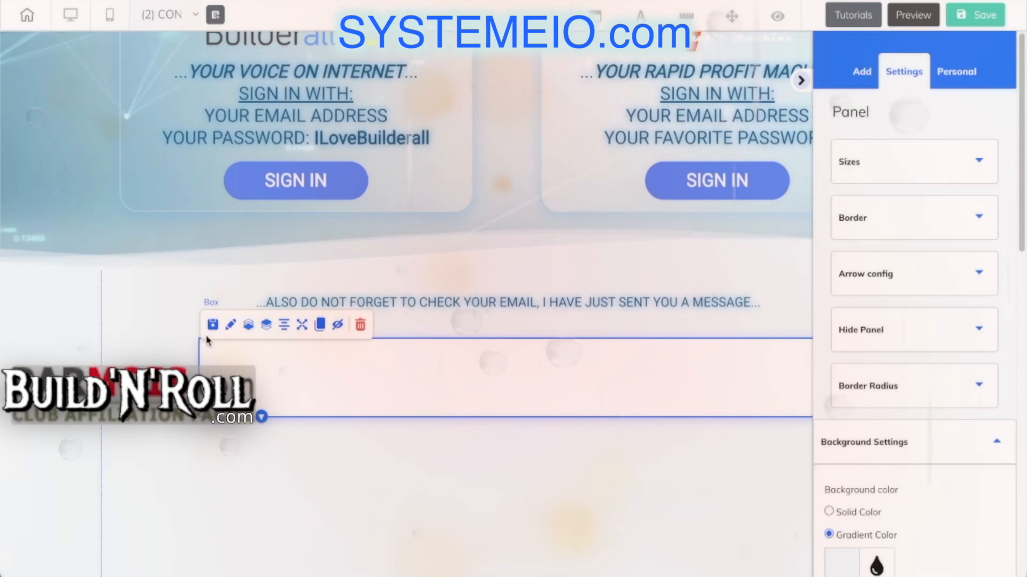
Step: Give the new box a gradient background that runs from near white to light blue
click(872, 357)
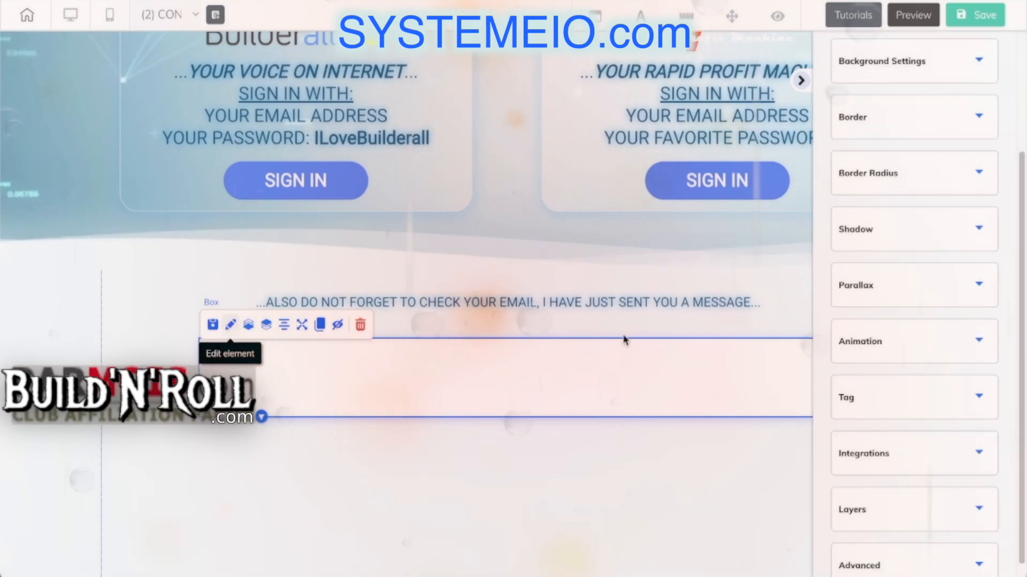
scroll(919, 232, up, 3)
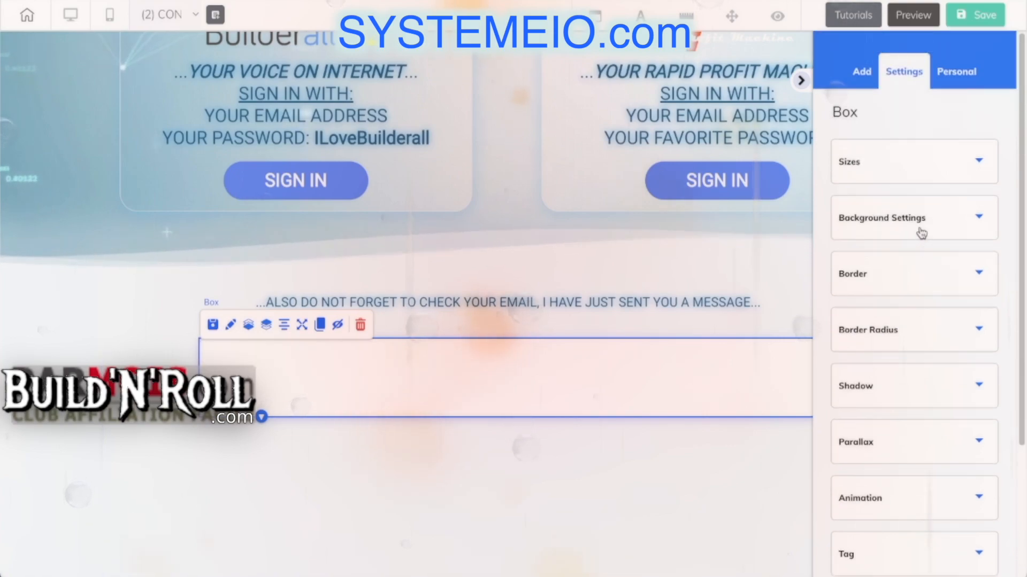
click(919, 230)
click(829, 311)
scroll(843, 230, down, 3)
click(843, 219)
click(912, 382)
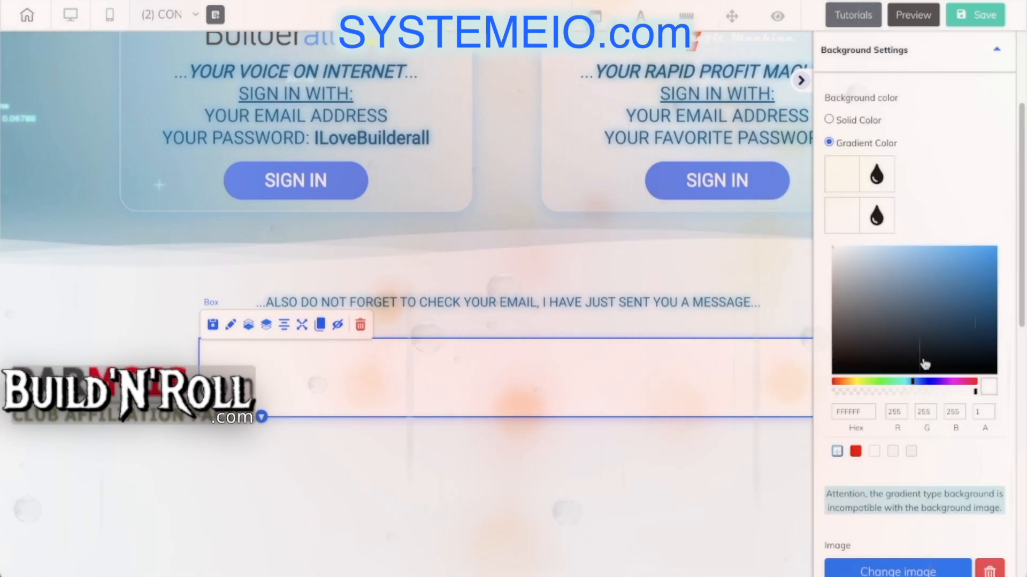
click(905, 248)
click(849, 218)
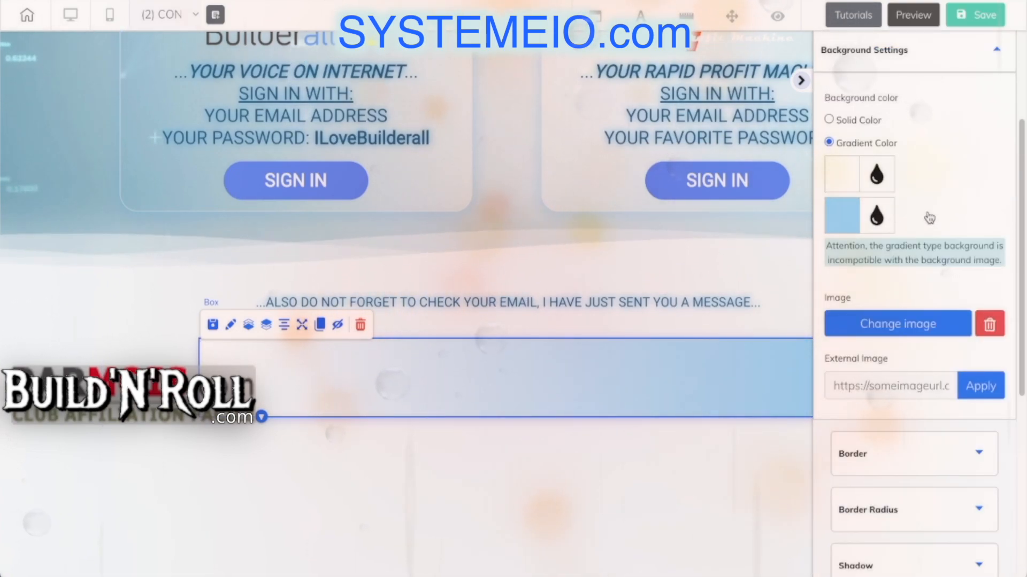
scroll(936, 208, up, 5)
click(917, 143)
scroll(917, 143, up, 2)
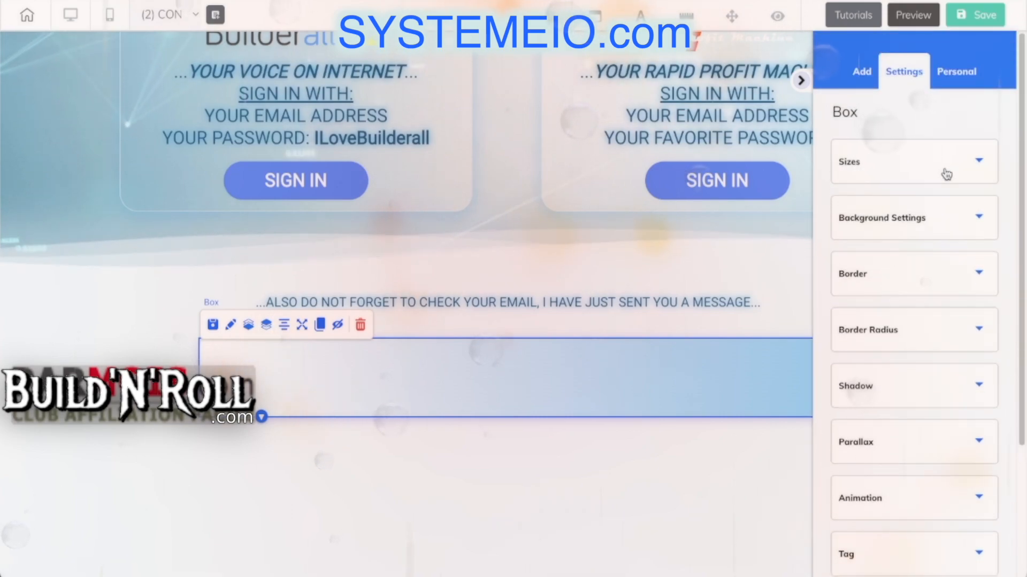
Step: Add an Image element over the gradient box and open its general settings
click(864, 73)
click(954, 116)
scroll(926, 252, down, 10)
scroll(918, 247, down, 3)
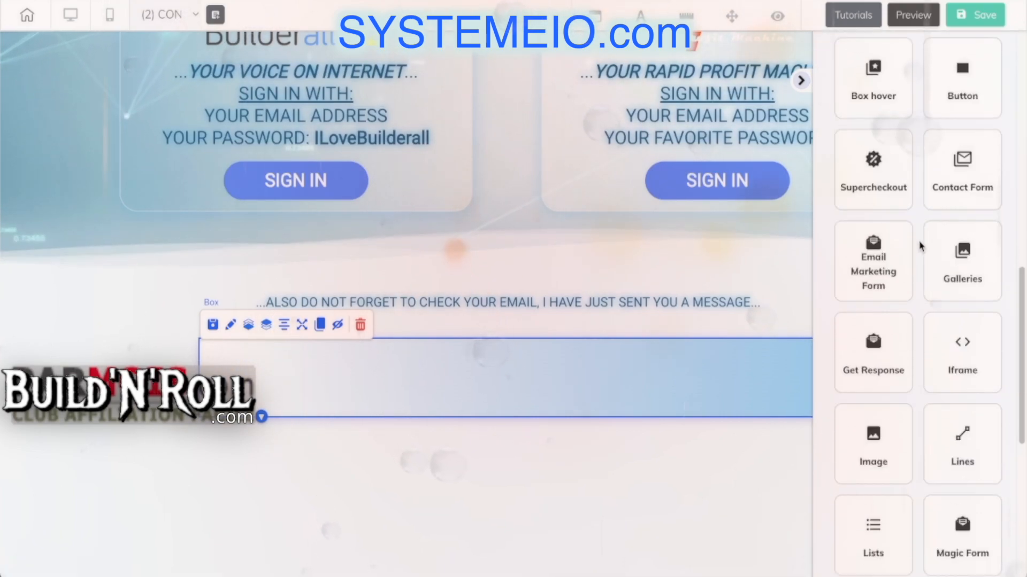
click(882, 419)
drag(946, 320, 455, 423)
click(397, 357)
scroll(914, 375, down, 1)
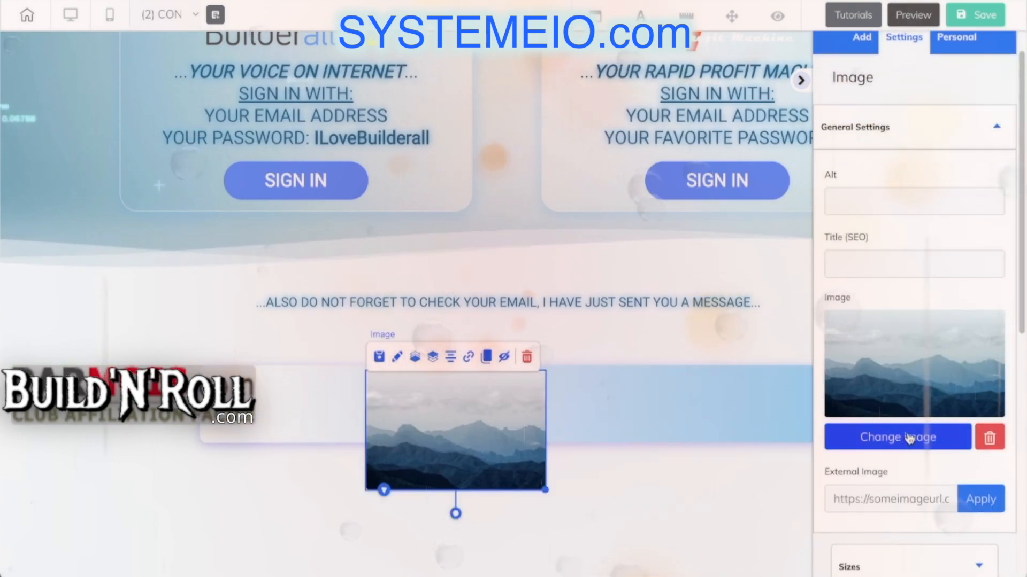
Step: Upload the siohorizontal and siovertical banners to the BUILDNROLL folder and use siohorizontal as the new element's image
click(909, 436)
scroll(298, 417, down, 5)
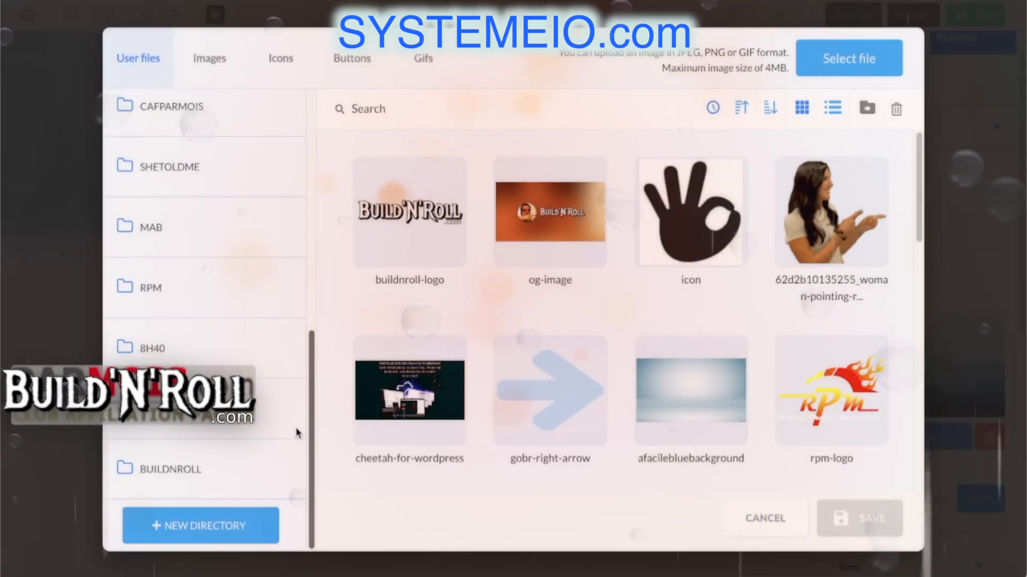
click(191, 470)
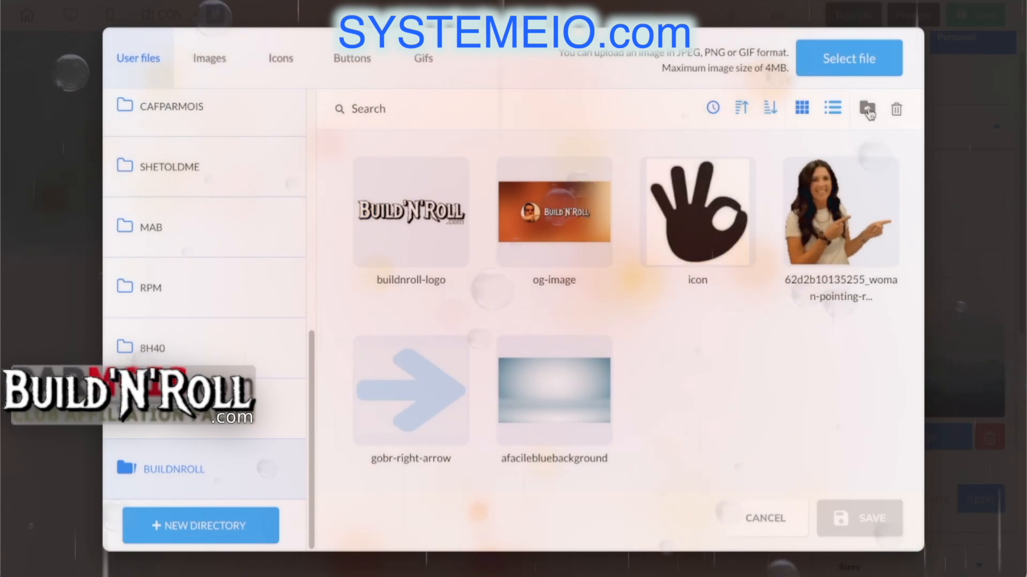
click(842, 67)
click(265, 52)
shift+click(265, 64)
click(987, 565)
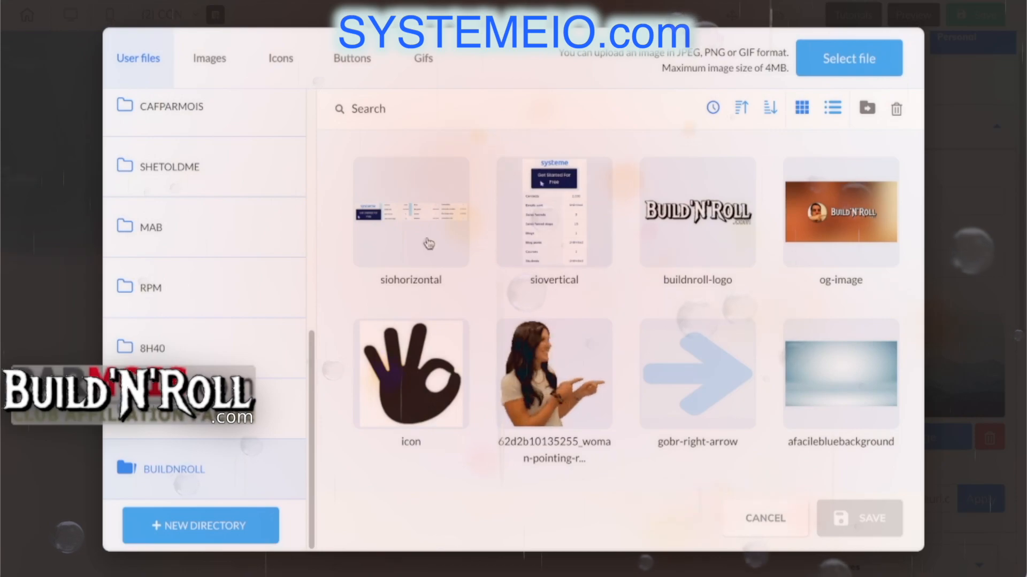
click(878, 538)
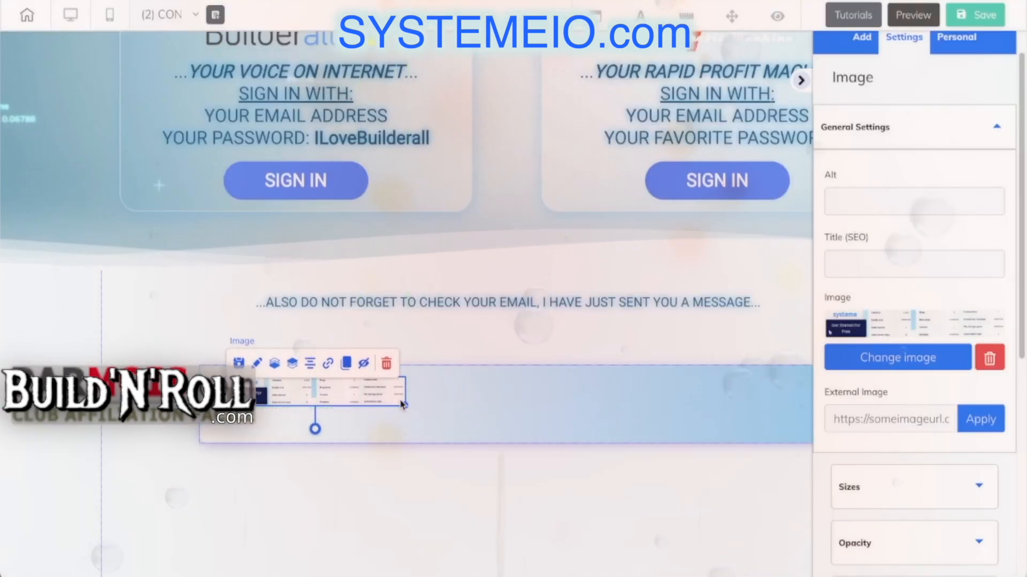
Step: Enlarge the horizontal banner image to about 642 wide and set its alt text and SEO title to "Systeme.io"
drag(766, 433, 807, 439)
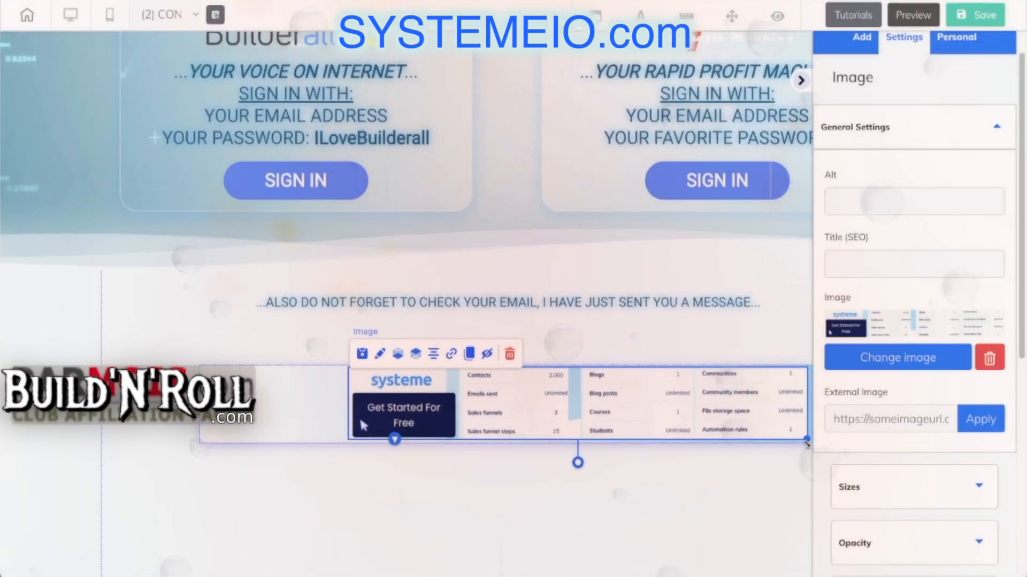
click(864, 200)
text(Systeme.io)
key(super+a)
key(super+c)
click(893, 265)
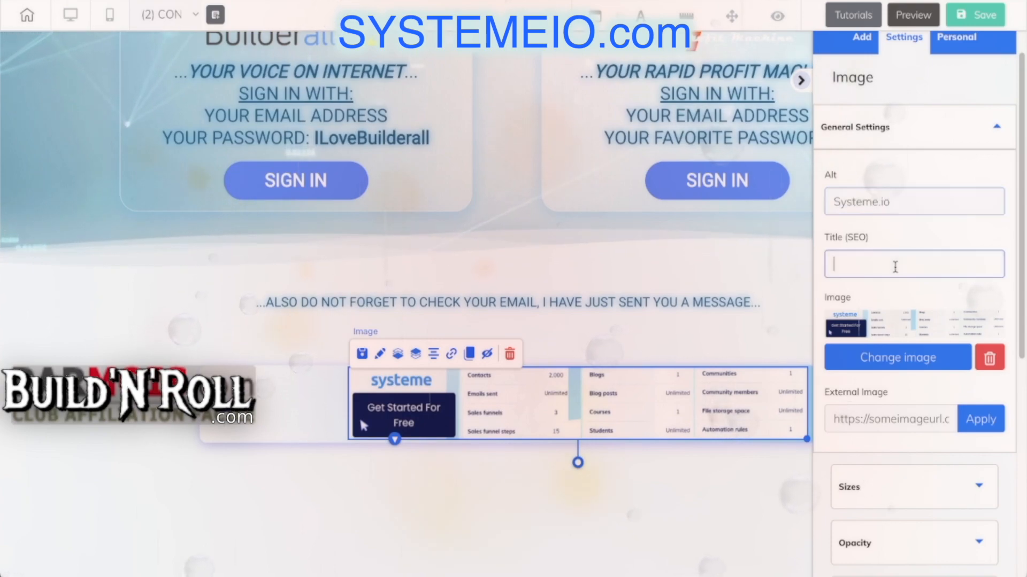
key(super+v)
Step: Check the banner file's information and widen the horizontal banner image to slightly more than 770
click(903, 487)
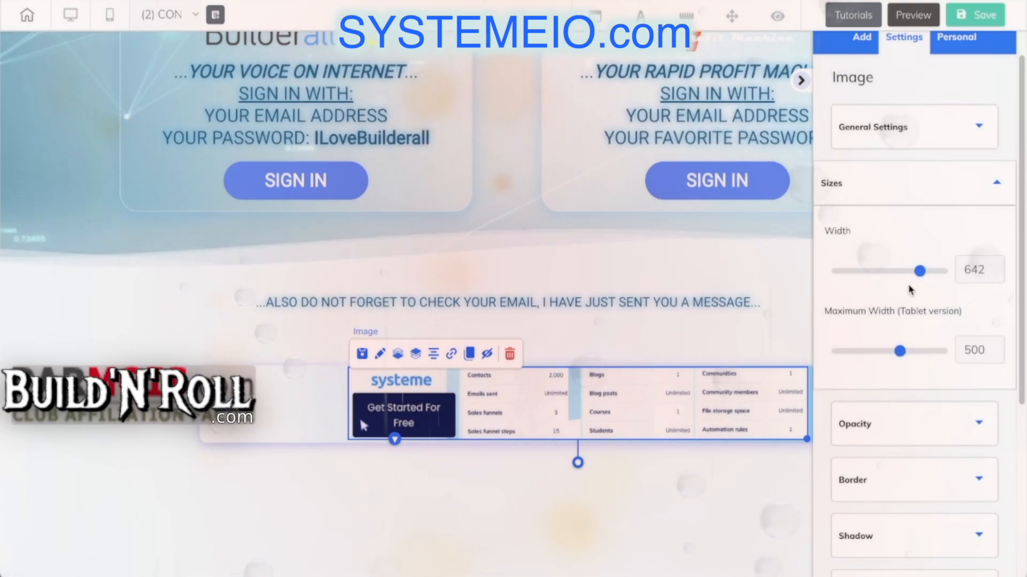
drag(919, 270, 928, 271)
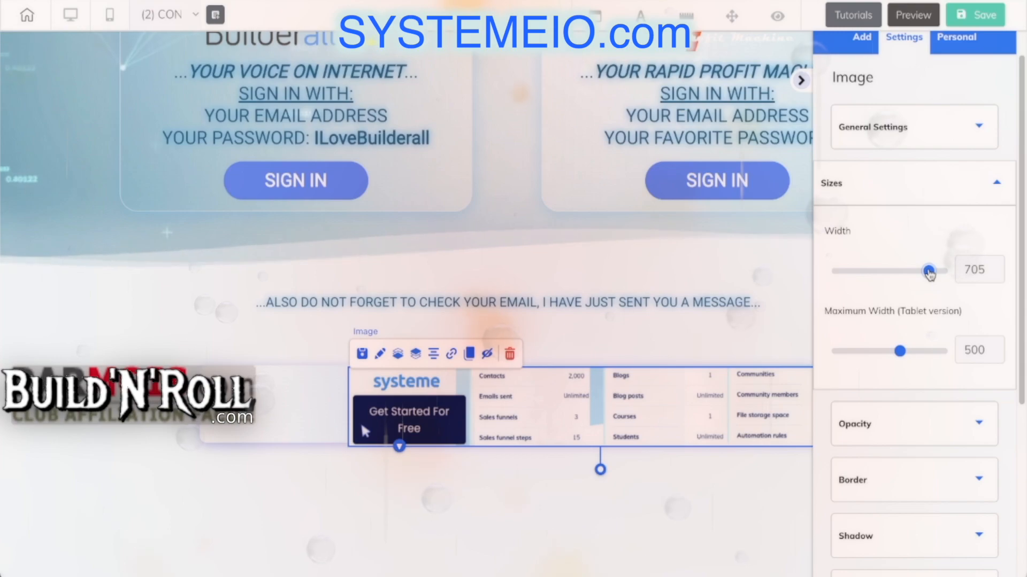
key(super+Tab)
right_click(263, 92)
key(super+i)
key(super+Tab)
drag(929, 271, 938, 274)
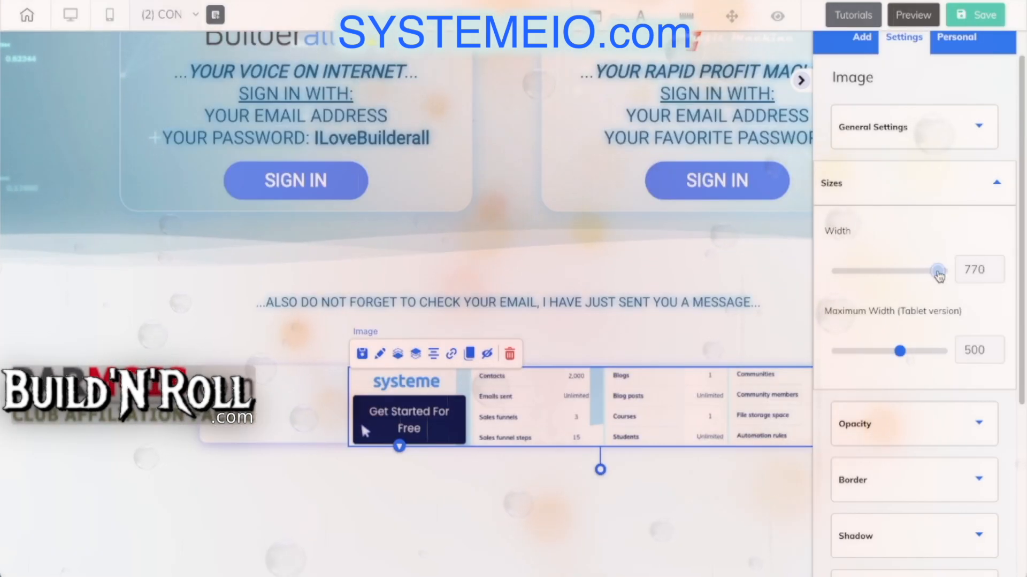
click(995, 267)
click(996, 267)
Step: Move the horizontal banner onto the gradient box and resize the box so it frames the whole image
click(384, 528)
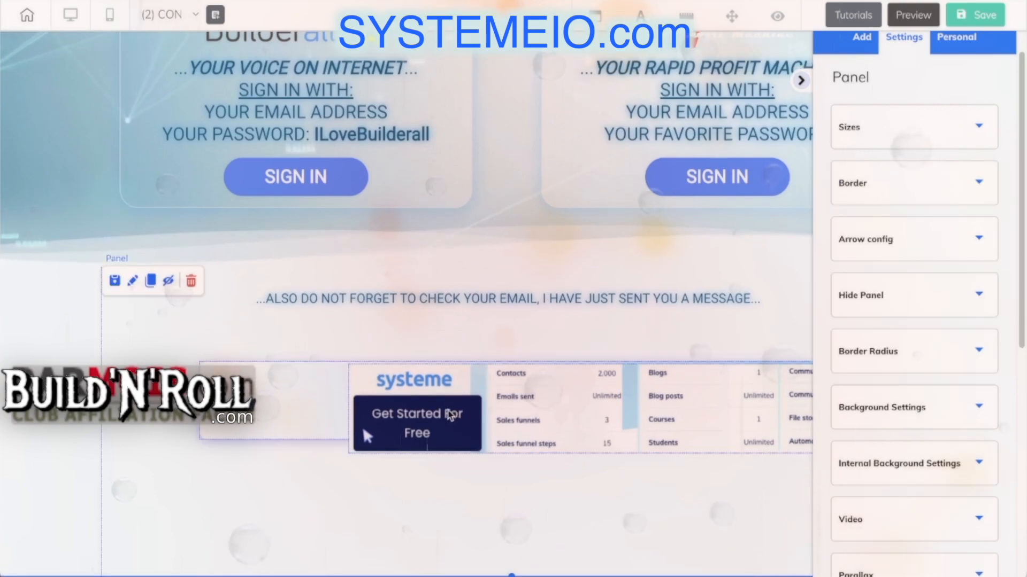
drag(454, 415, 319, 417)
click(801, 81)
click(798, 426)
drag(817, 440, 796, 462)
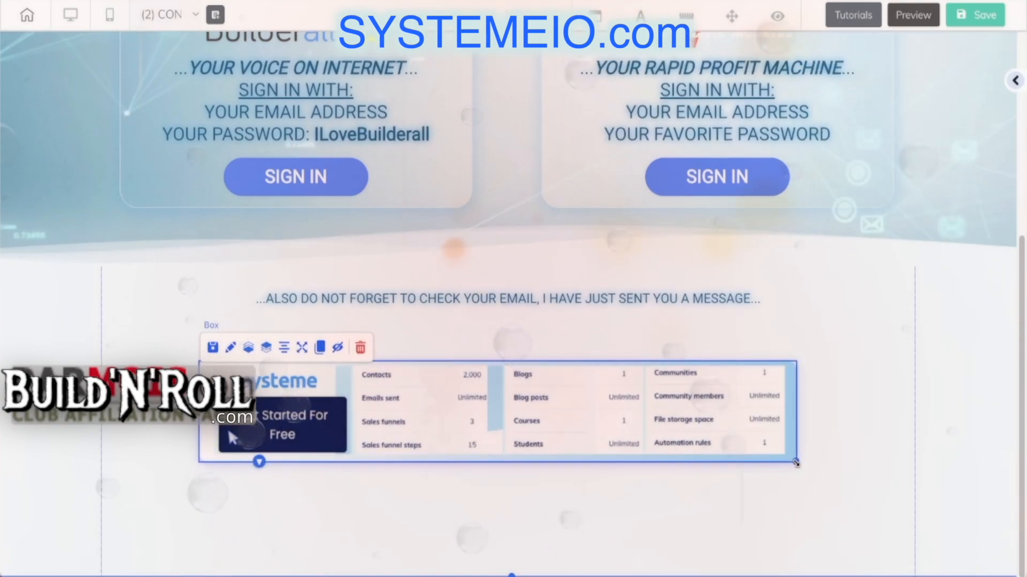
Step: Center the horizontal banner image within the gradient box and center the box on the page
drag(413, 412, 412, 413)
click(297, 352)
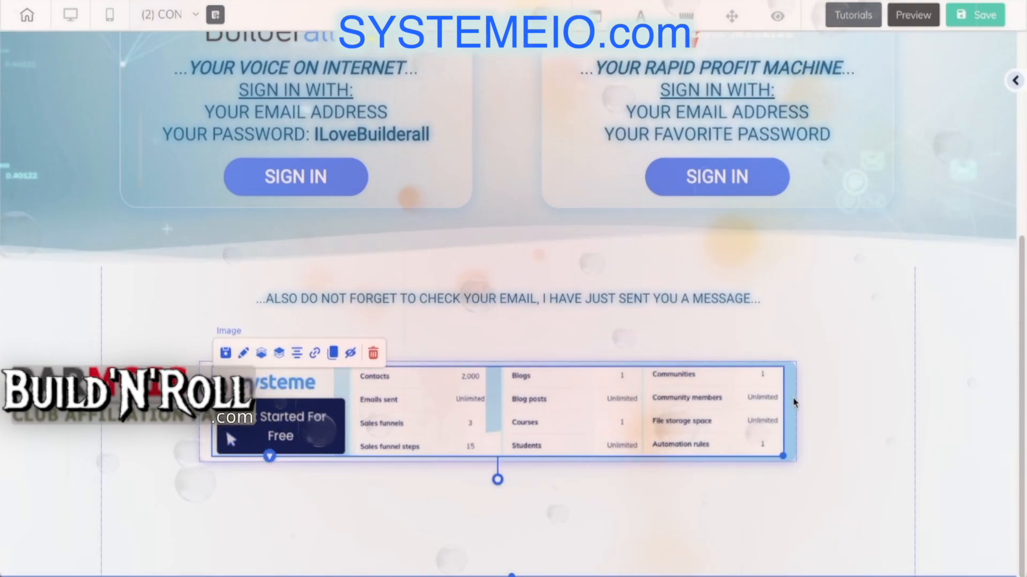
click(794, 403)
click(284, 348)
click(460, 431)
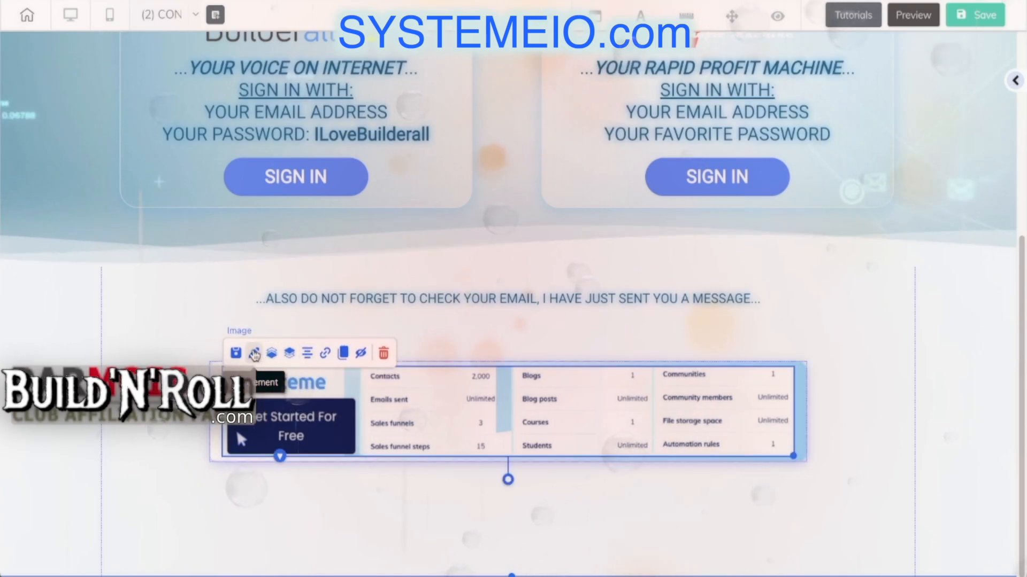
Step: Lower the horizontal banner's opacity to about 79 and move its box up closer to the check-your-email sentence
click(253, 353)
click(884, 286)
drag(891, 359, 869, 359)
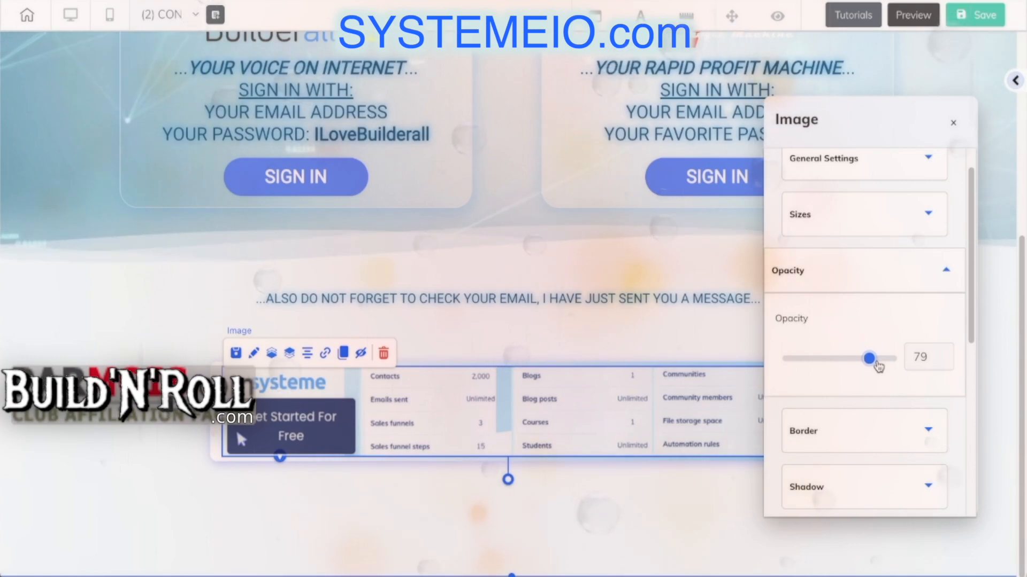
click(194, 456)
drag(216, 450, 213, 415)
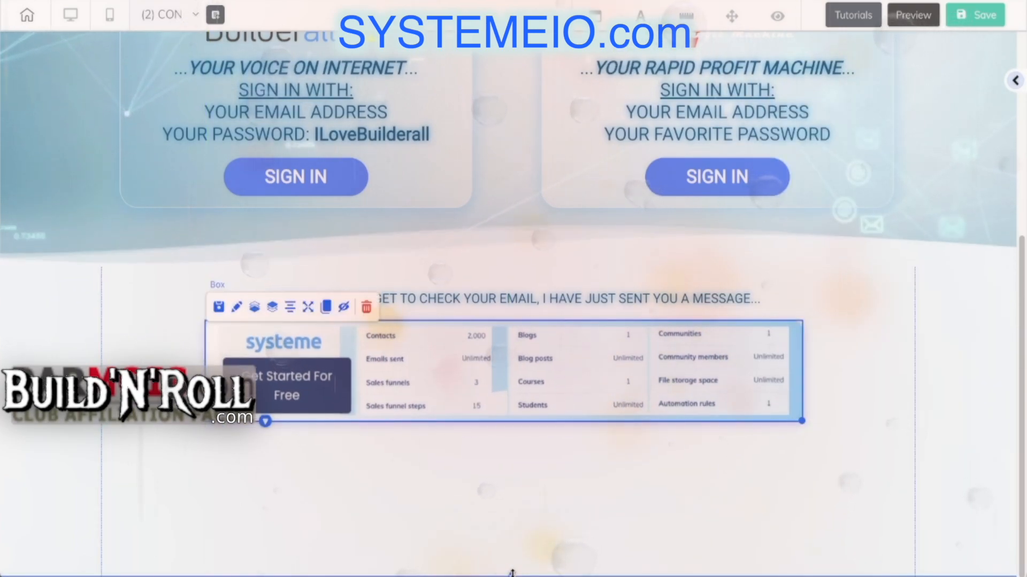
Step: Link the horizontal banner image to the ask.systeme web address, opening in a new tab
scroll(502, 465, up, 2)
click(391, 356)
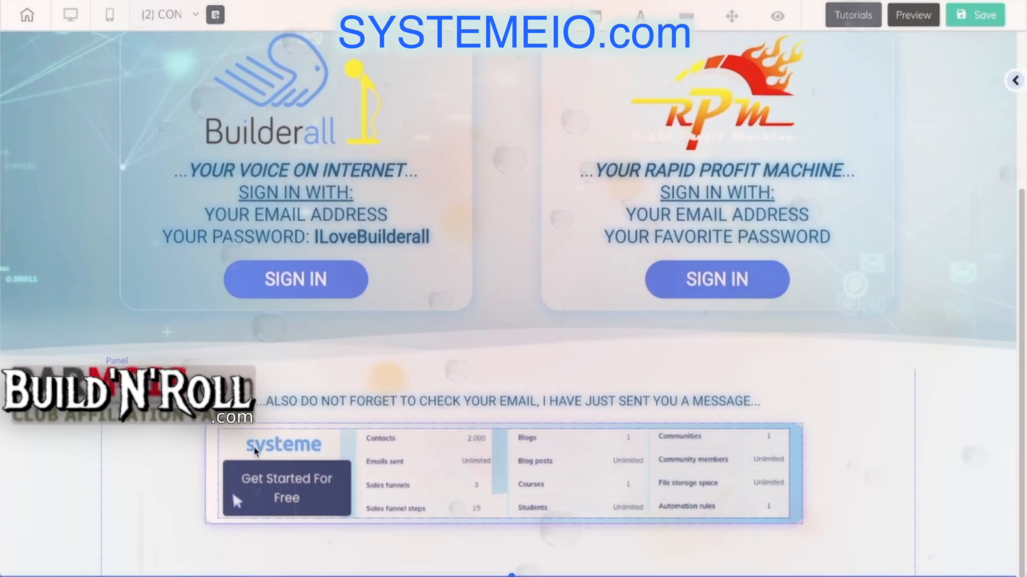
click(267, 453)
click(322, 416)
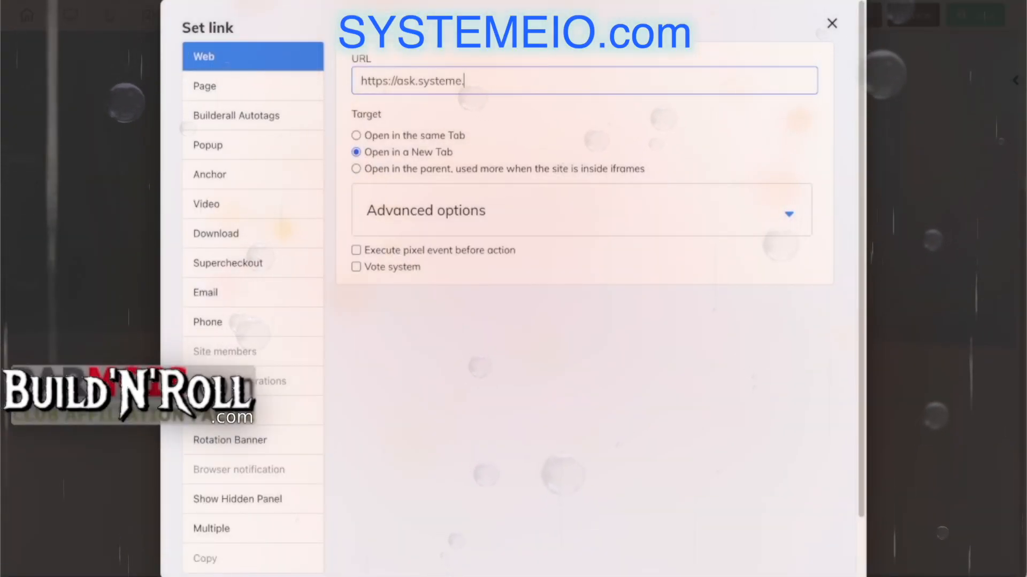
scroll(722, 404, down, 2)
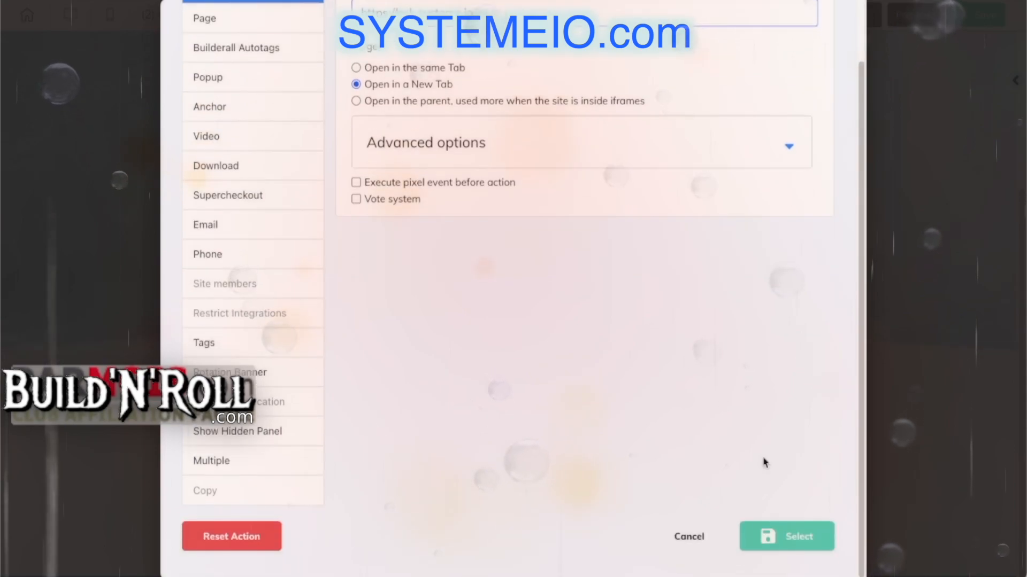
click(790, 538)
click(779, 368)
Step: Save the page and publish the site to buildnroll.com
click(975, 19)
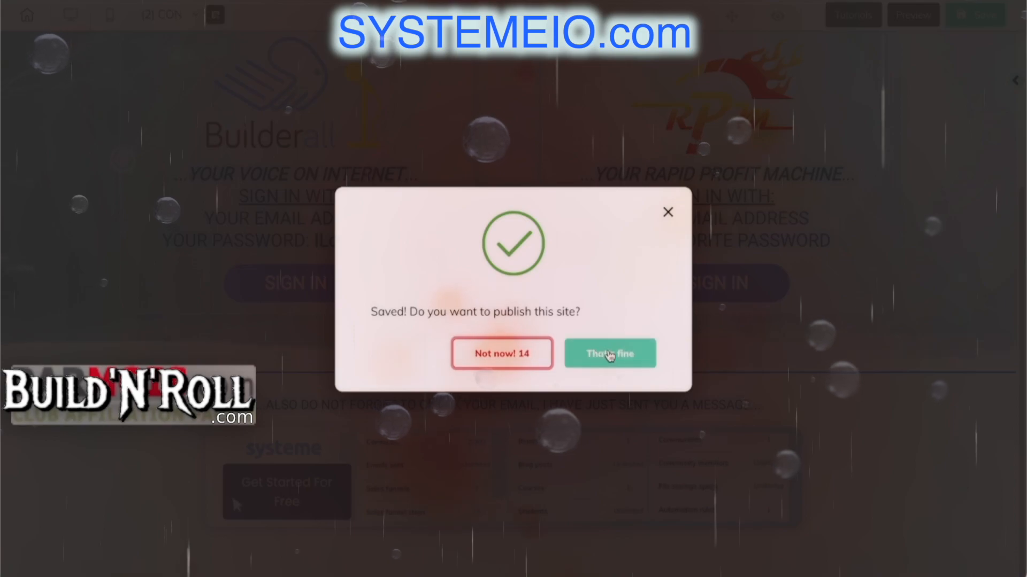
click(607, 354)
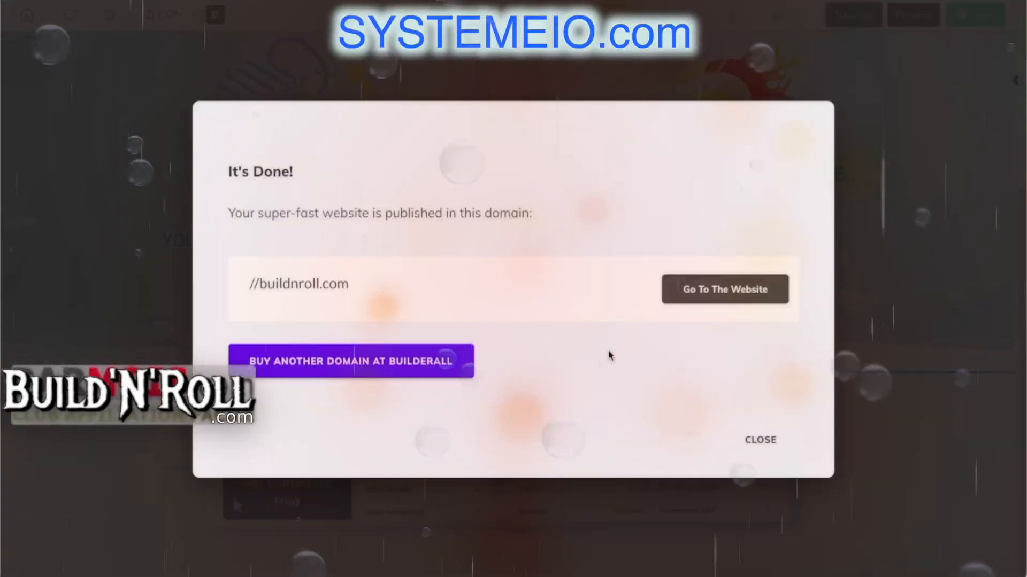
click(760, 441)
Step: Check how the banner sits in the mobile version of the page and return to the desktop version
click(110, 16)
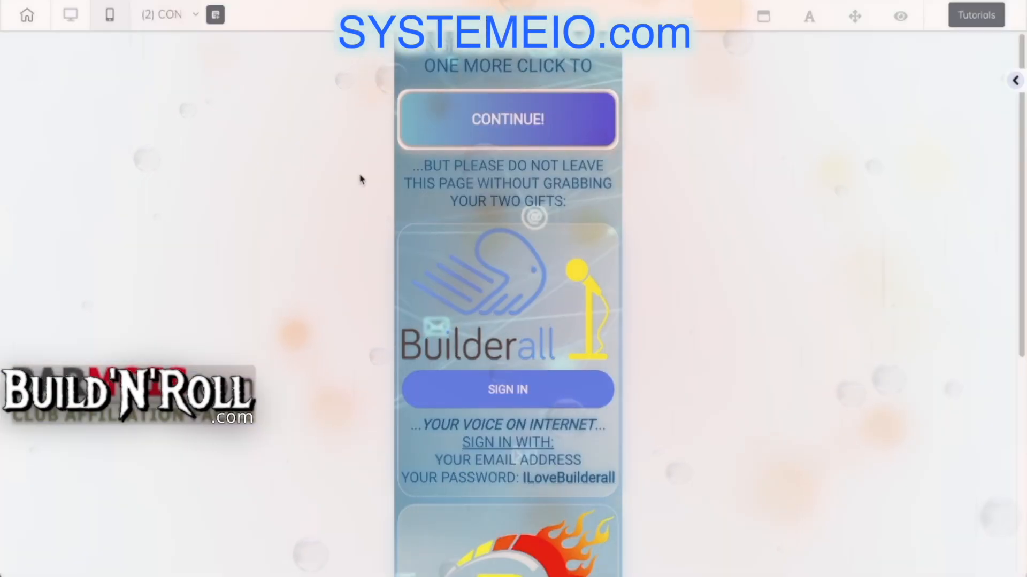
scroll(591, 176, down, 6)
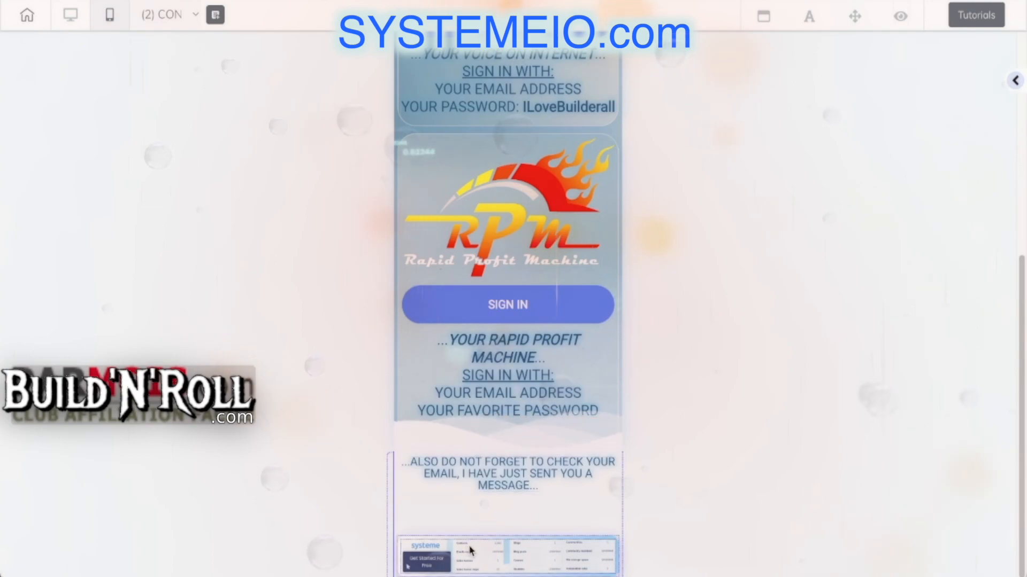
click(73, 18)
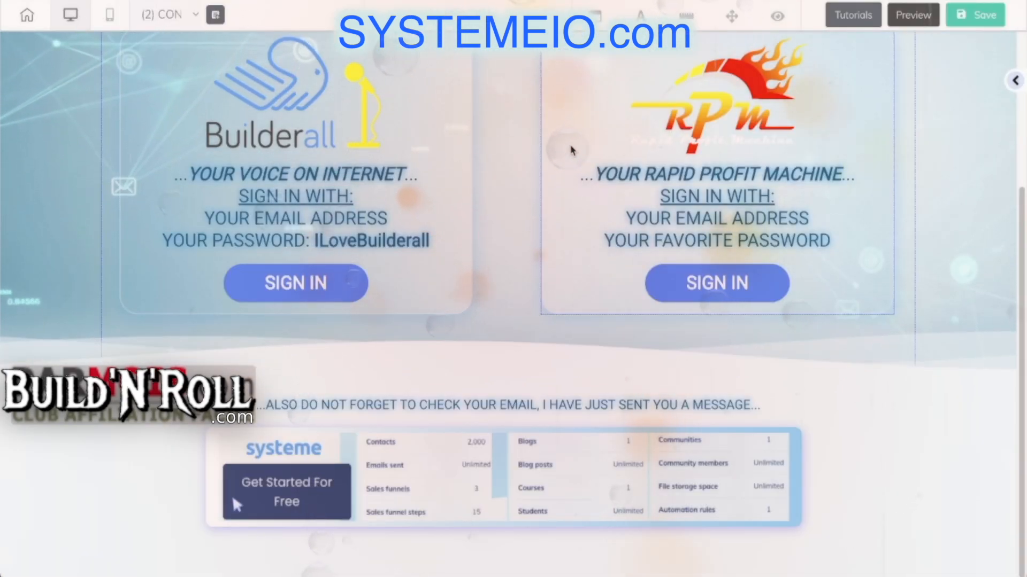
Step: Add a Box element beside the horizontal banner, reshape it into a narrow upright box and keep its background a solid color
click(1014, 81)
click(955, 115)
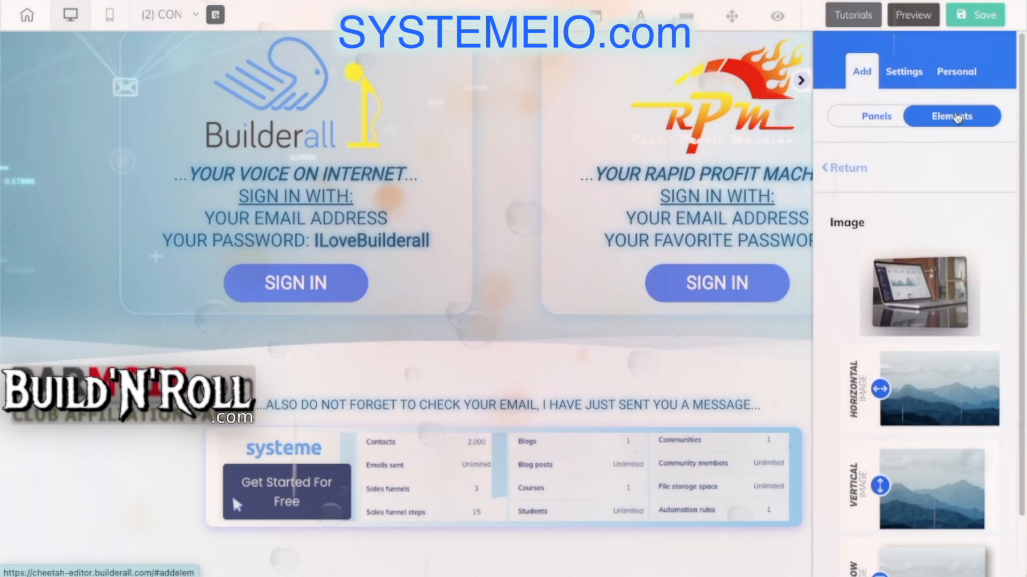
click(965, 257)
drag(969, 267, 155, 467)
drag(354, 569, 165, 559)
drag(133, 513, 166, 517)
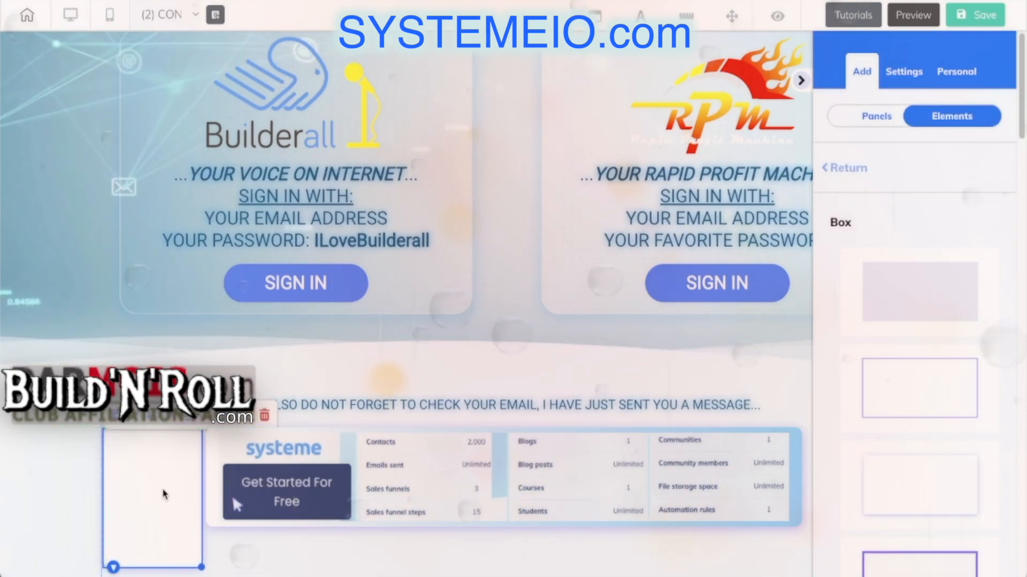
click(138, 422)
click(877, 217)
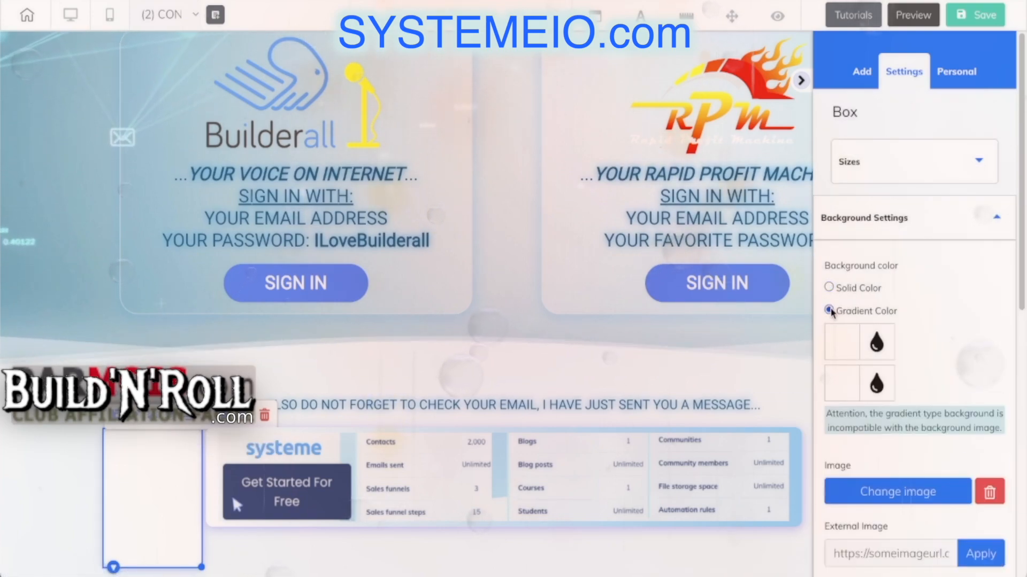
click(829, 288)
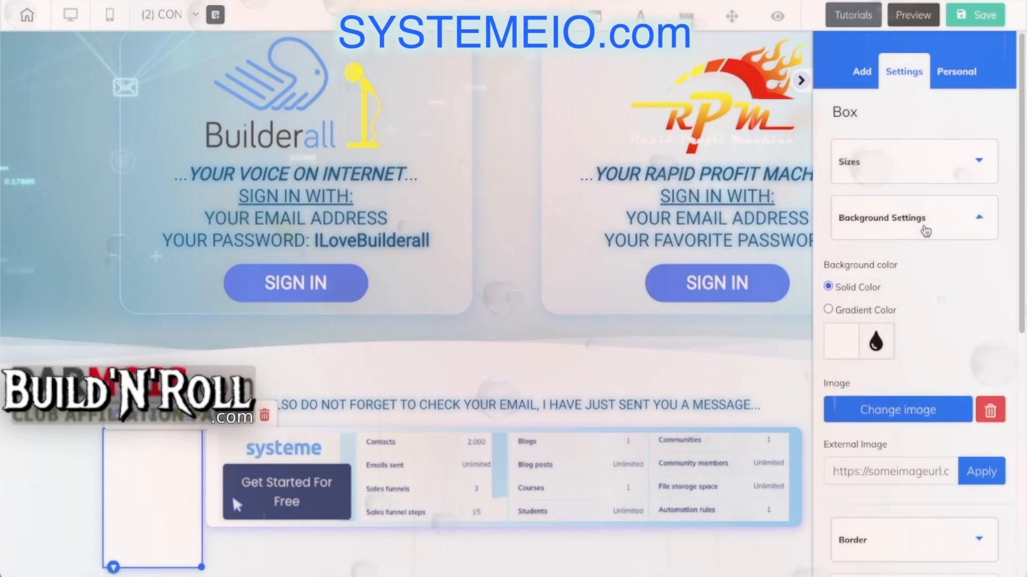
Step: Add a vertical Image element to the narrow box and resize both to match the horizontal banner's height
click(862, 71)
click(958, 115)
scroll(951, 297, down, 6)
scroll(952, 297, down, 7)
click(883, 446)
scroll(939, 445, down, 1)
drag(941, 442, 174, 495)
drag(130, 468, 167, 472)
drag(194, 540, 180, 521)
drag(160, 463, 165, 463)
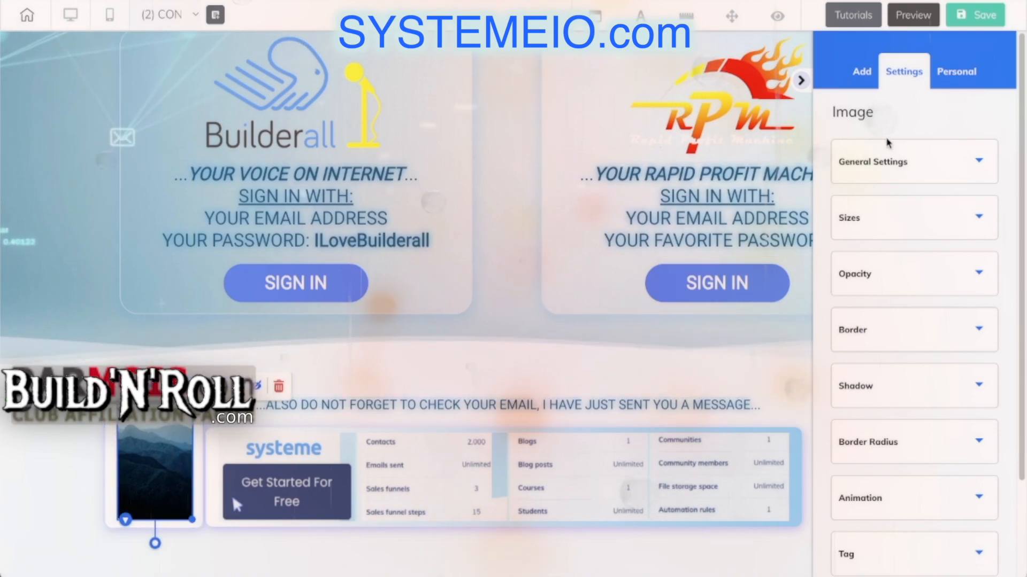
Step: Set the vertical image's alt text and SEO title to "Systeme.io" and replace its picture with siovertical
click(888, 162)
text(Systeme.io)
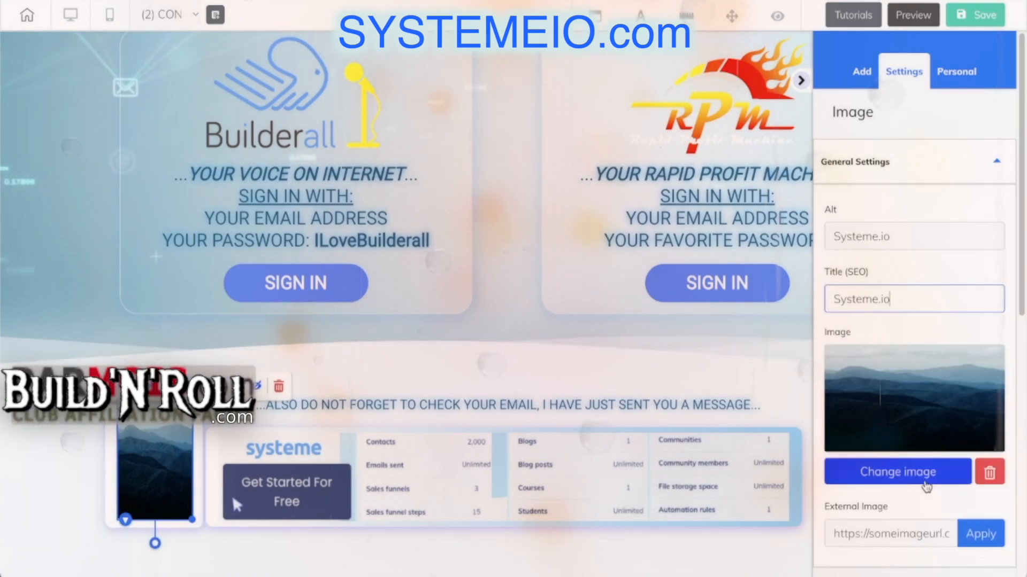
click(898, 473)
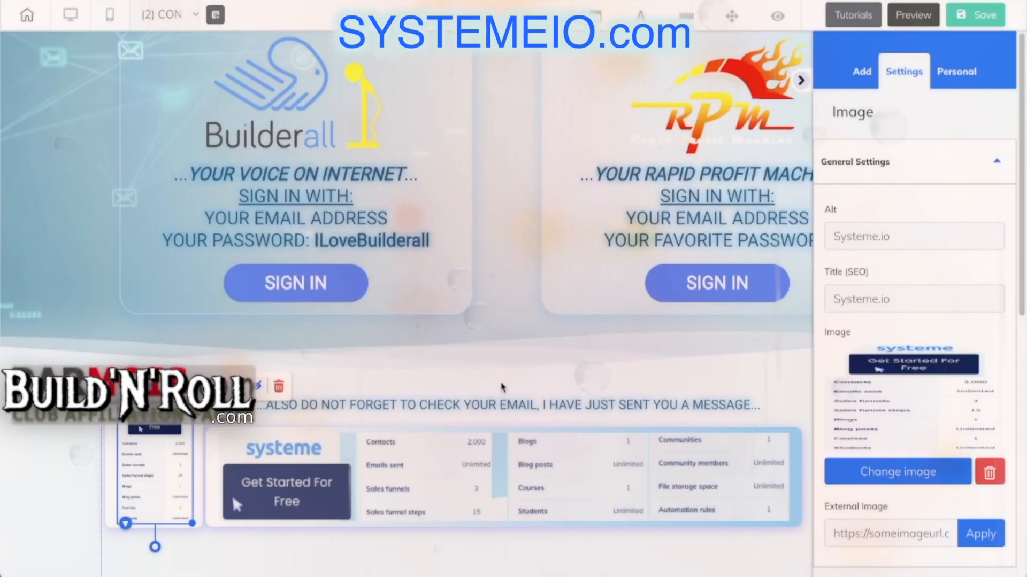
Step: Set the portrait banner's width to 250 and its maximum tablet width to 375
click(856, 162)
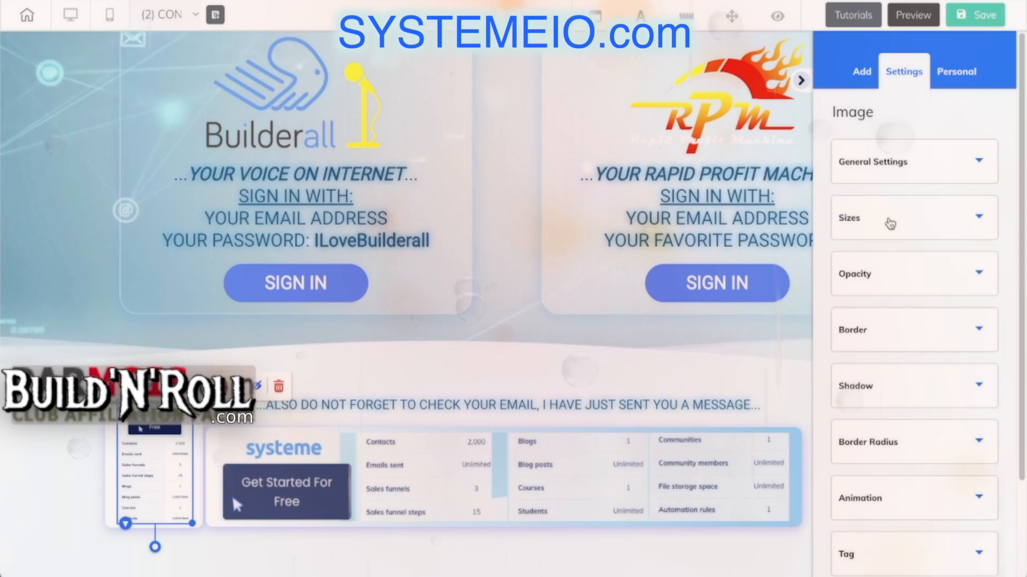
click(887, 219)
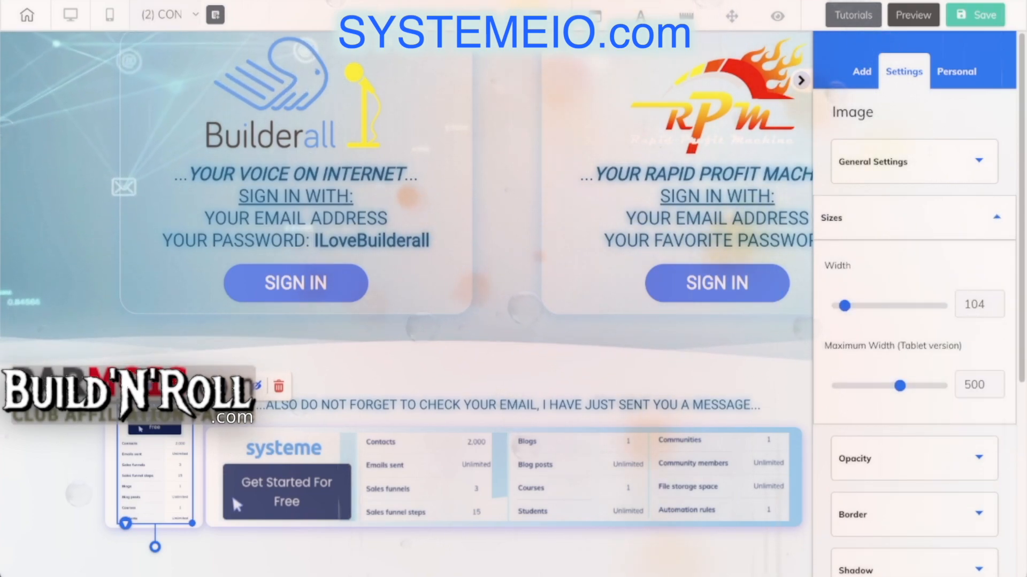
drag(844, 305, 865, 306)
click(996, 309)
click(996, 309)
click(997, 390)
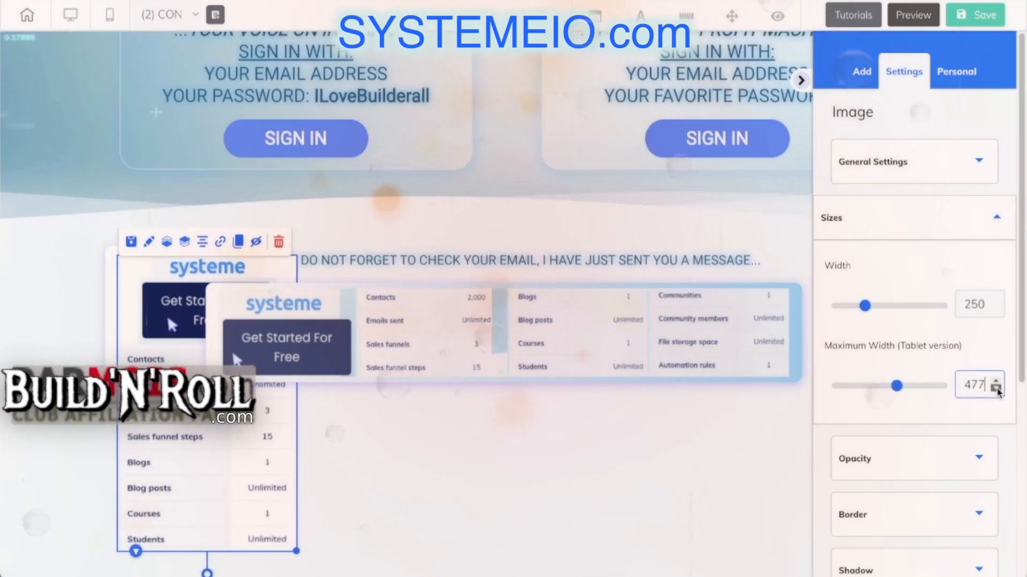
click(997, 391)
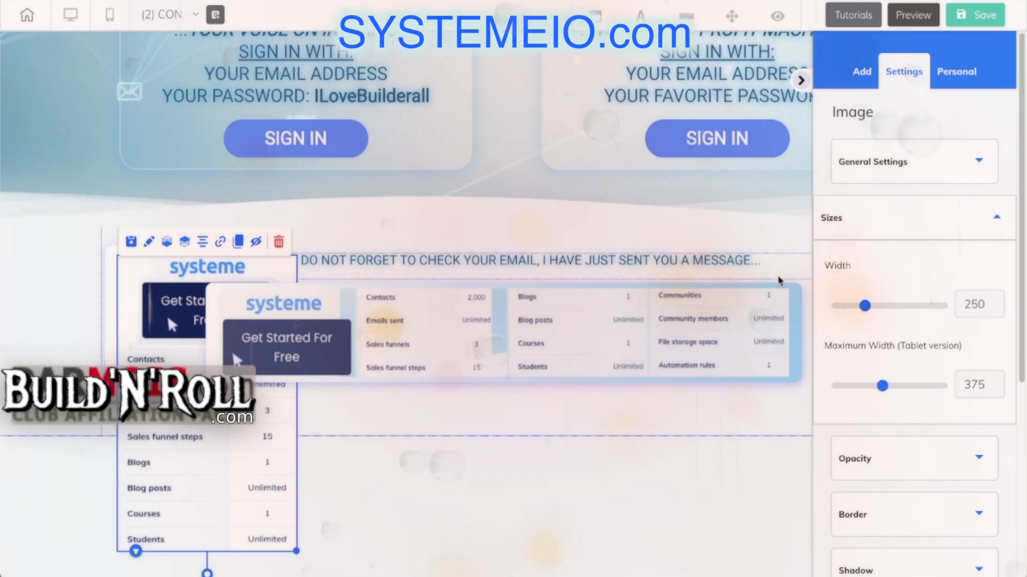
Step: Shrink the portrait banner image and position it inside the narrow box beside the horizontal banner
click(926, 221)
mouse_move(125, 285)
mouse_down()
mouse_move(73, 285)
mouse_move(119, 278)
mouse_up()
scroll(119, 281, down, 1)
scroll(119, 281, up, 1)
drag(250, 552, 150, 385)
drag(120, 420, 164, 421)
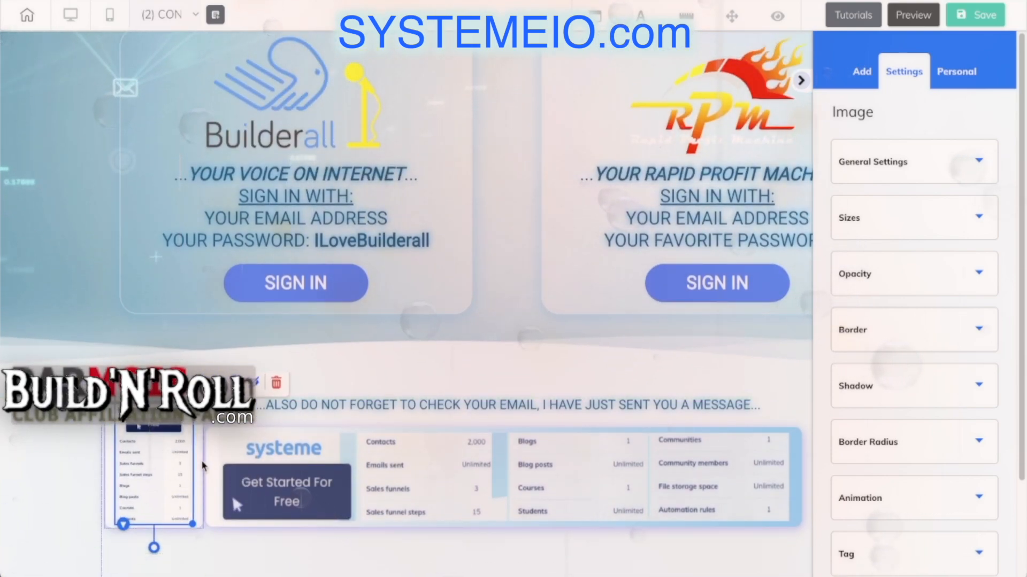
Step: Switch to the mobile version, find the horizontal banner beneath the portrait one, and check the list of hidden elements
click(109, 15)
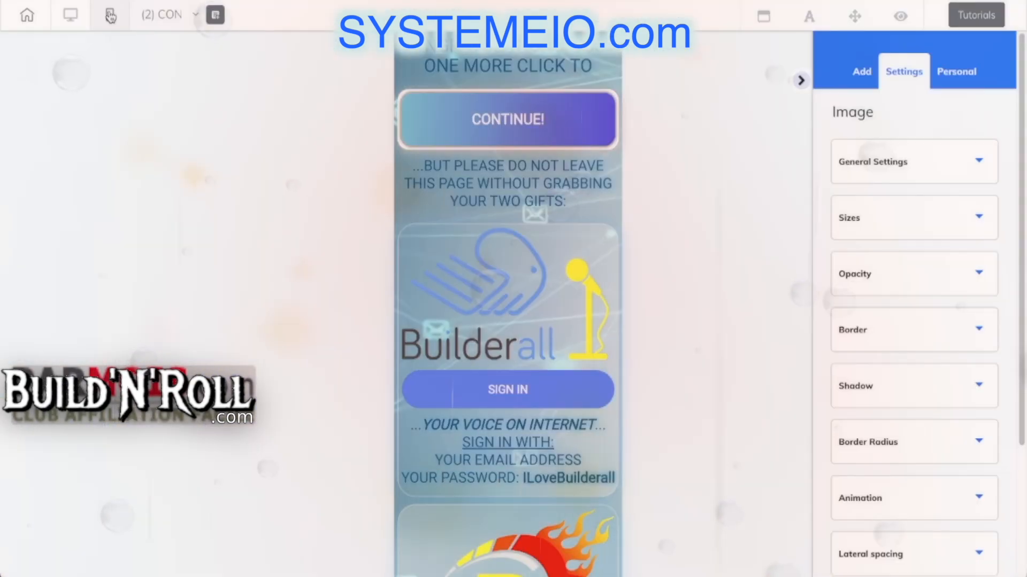
scroll(395, 526, down, 5)
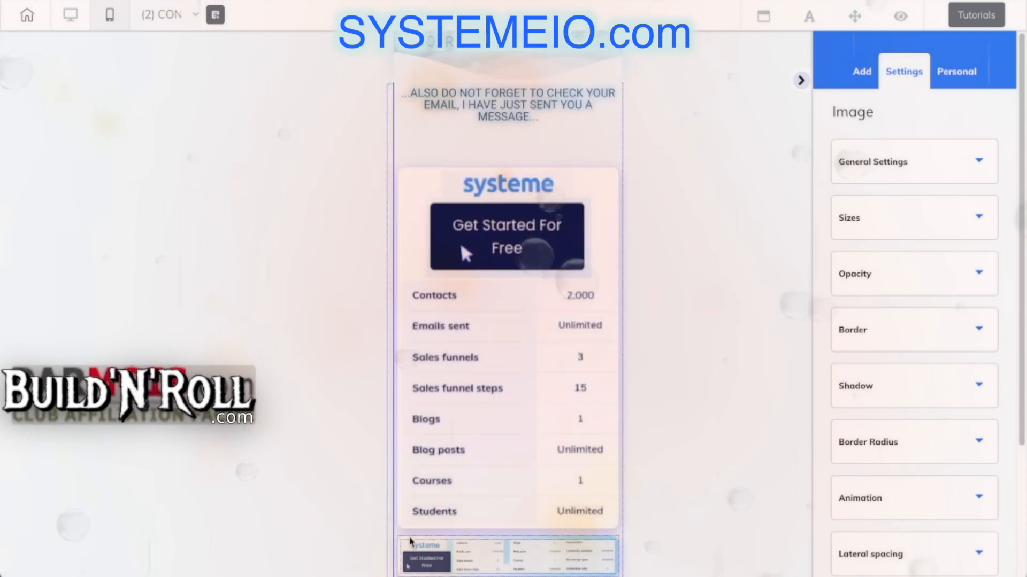
click(408, 540)
click(395, 553)
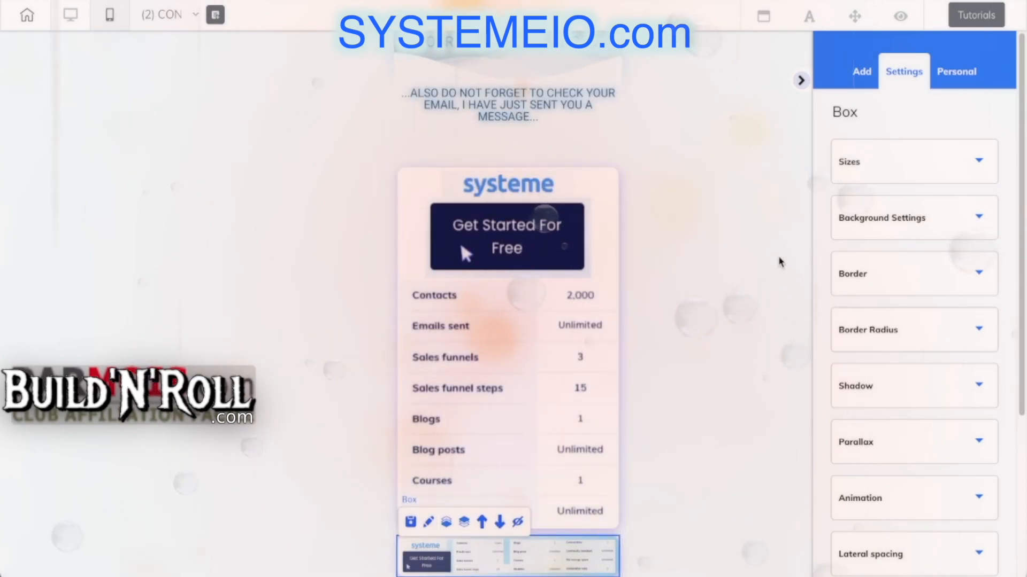
click(902, 17)
click(903, 20)
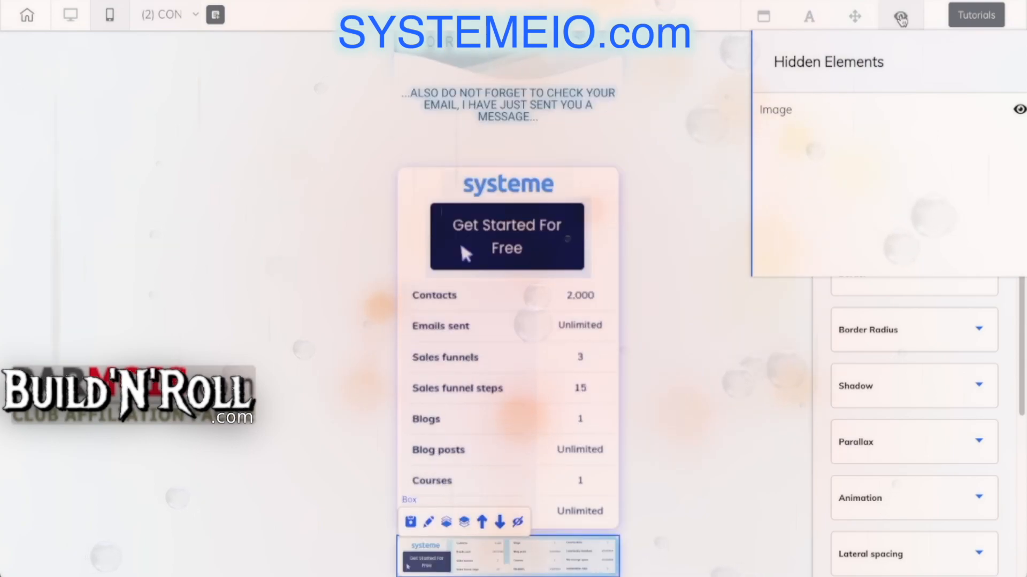
click(901, 19)
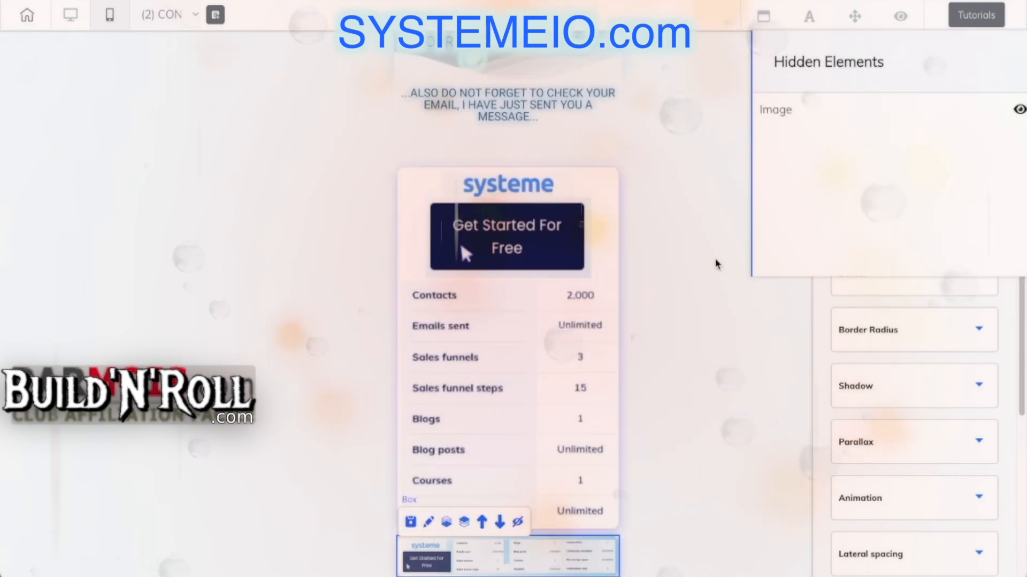
click(900, 19)
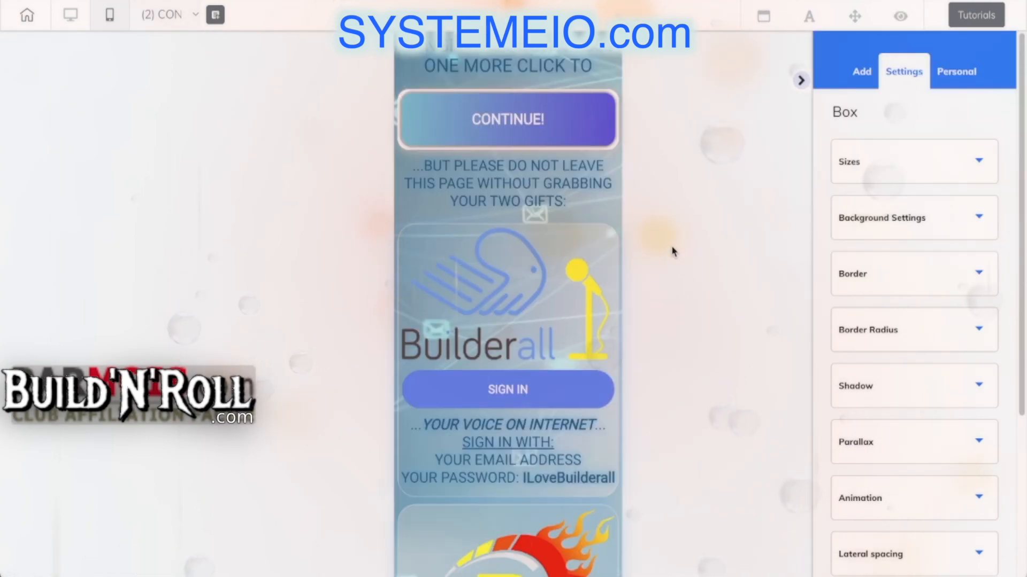
Step: Hide the horizontal banner beneath the portrait banner in the mobile version
click(399, 556)
click(400, 555)
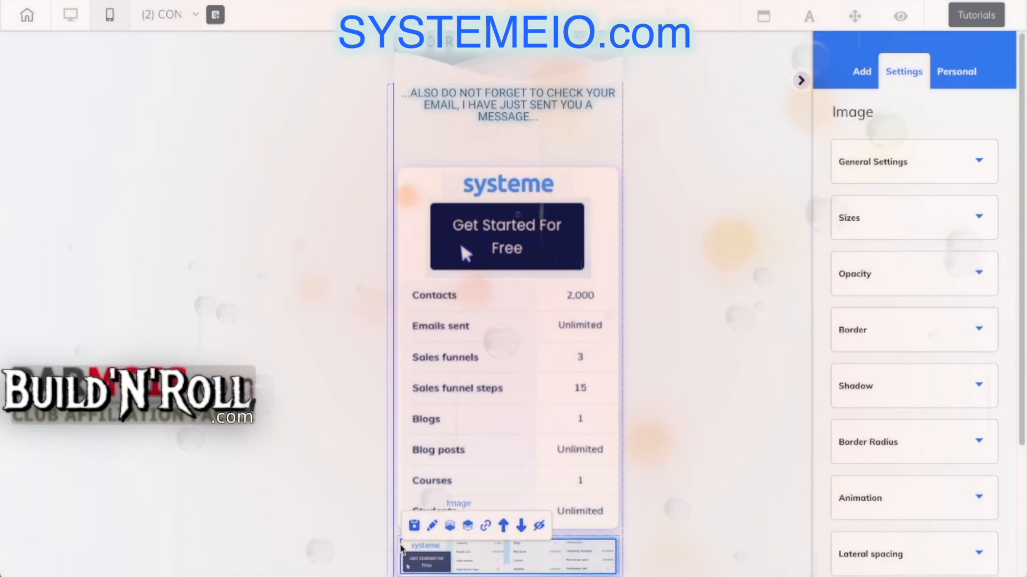
mouse_move(448, 533)
click(519, 524)
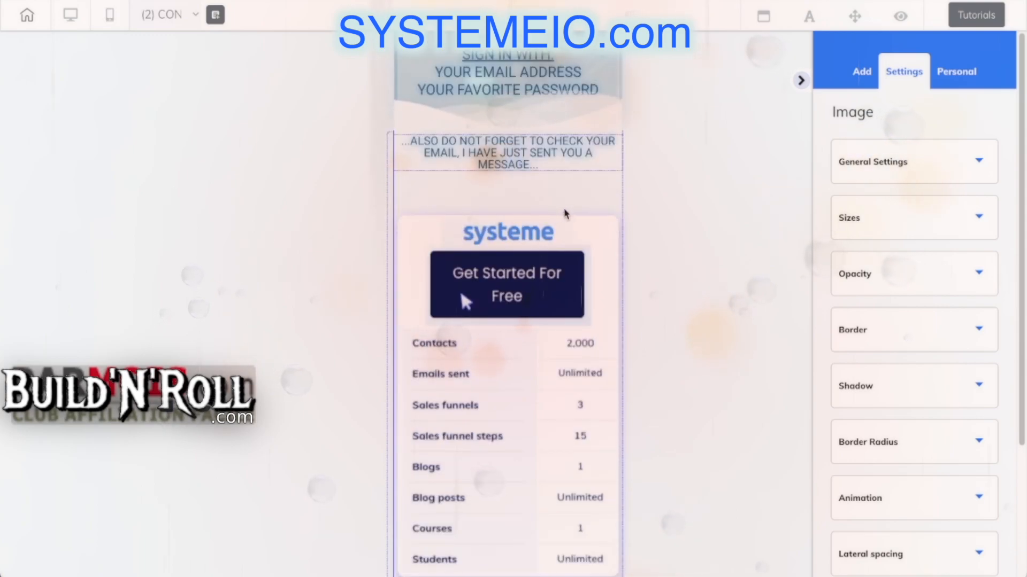
click(74, 19)
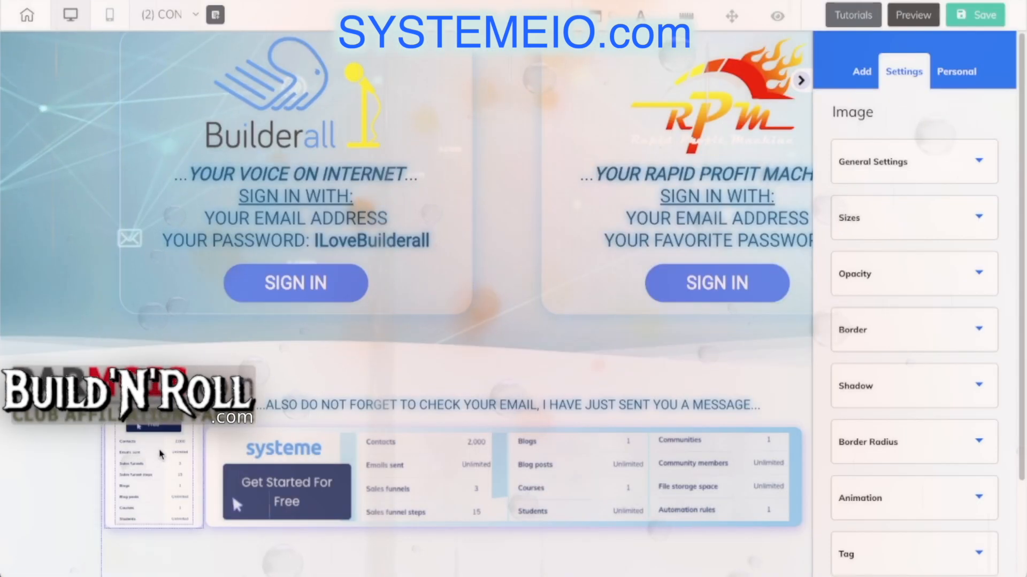
click(159, 455)
click(160, 399)
click(391, 81)
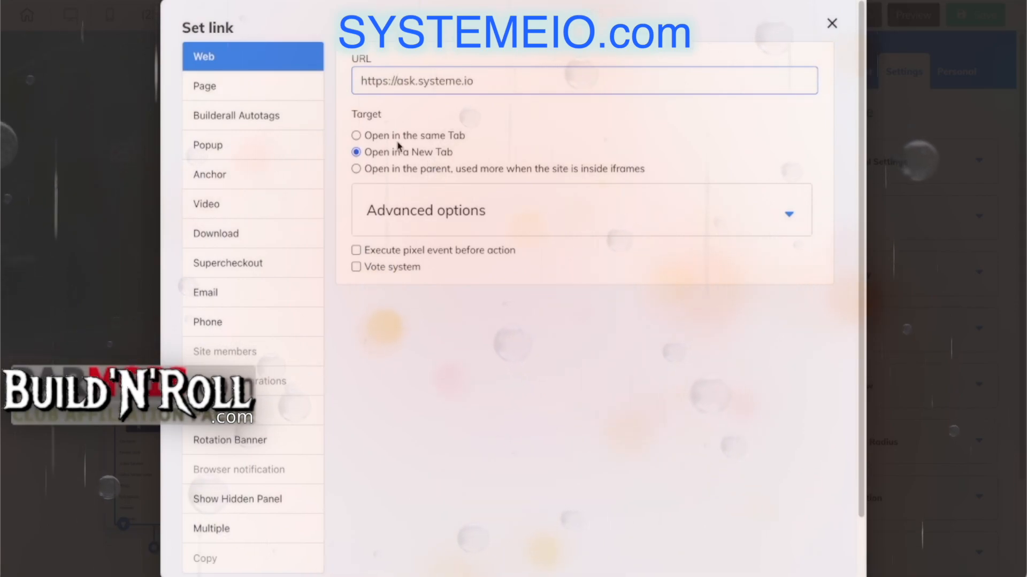
scroll(387, 148, down, 2)
click(785, 533)
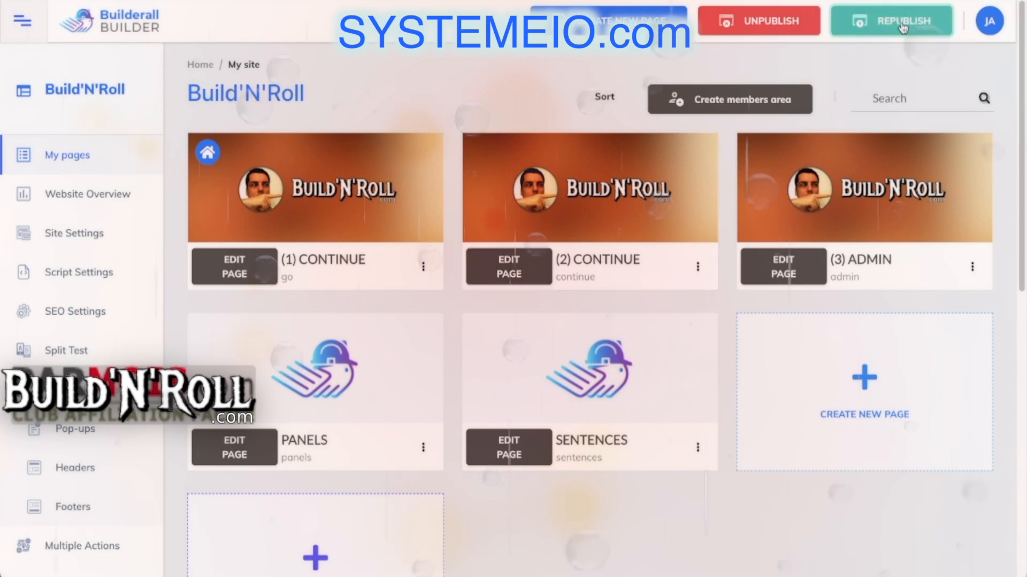
click(903, 23)
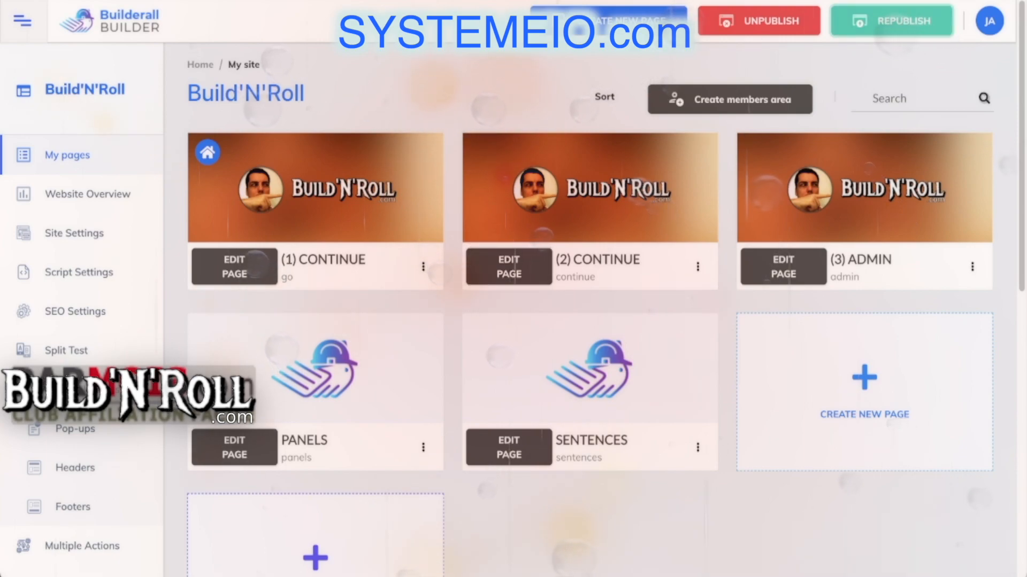
Step: Switch to systeme.io in Google Chrome and open the funnel's page with the CONTINUE! button for editing
mouse_move(599, 537)
click(568, 537)
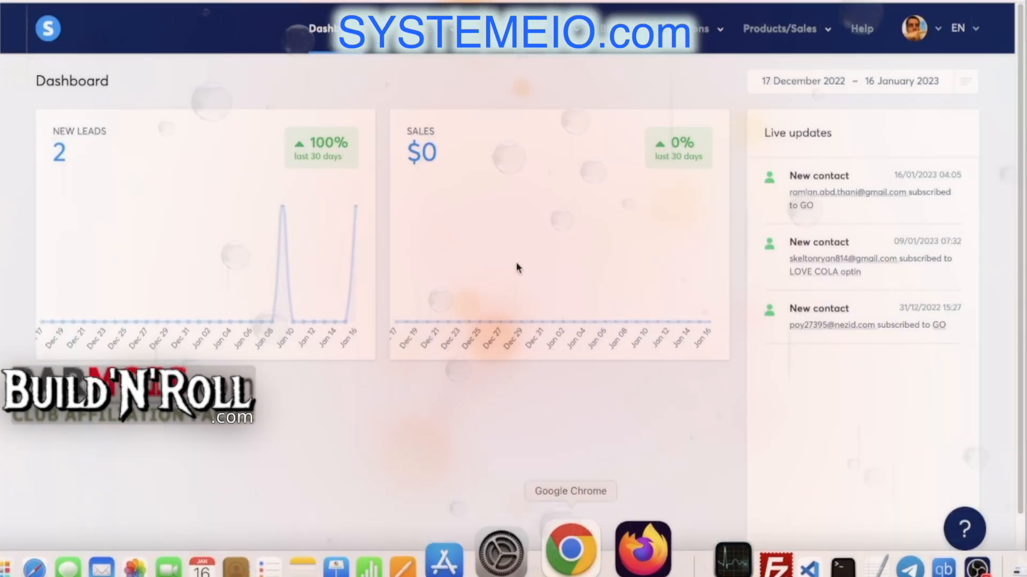
click(466, 28)
click(136, 220)
click(147, 220)
click(948, 271)
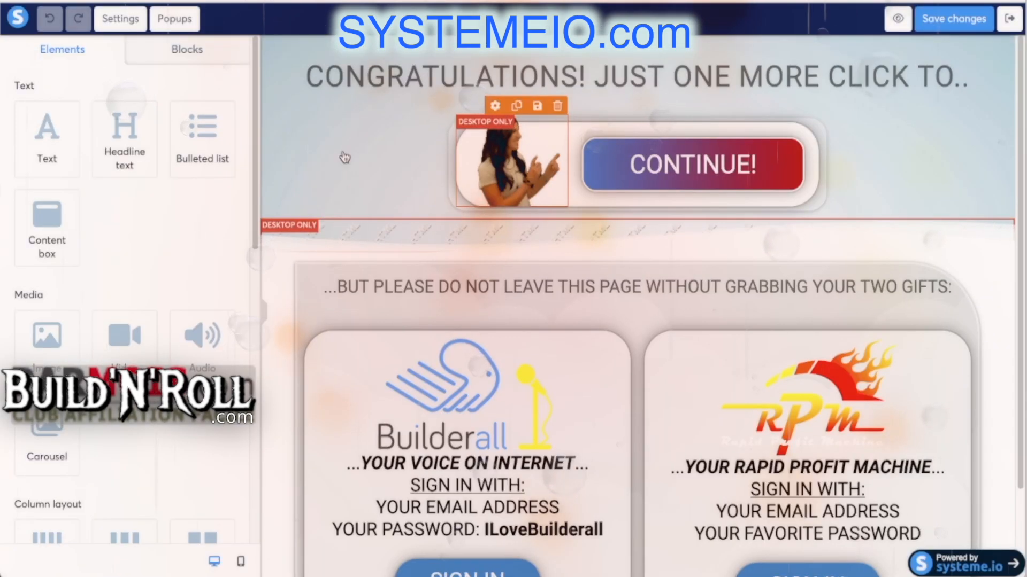
Step: Add an Image element below the two gift boxes and insert siohorizontal.png into it
scroll(344, 214, down, 3)
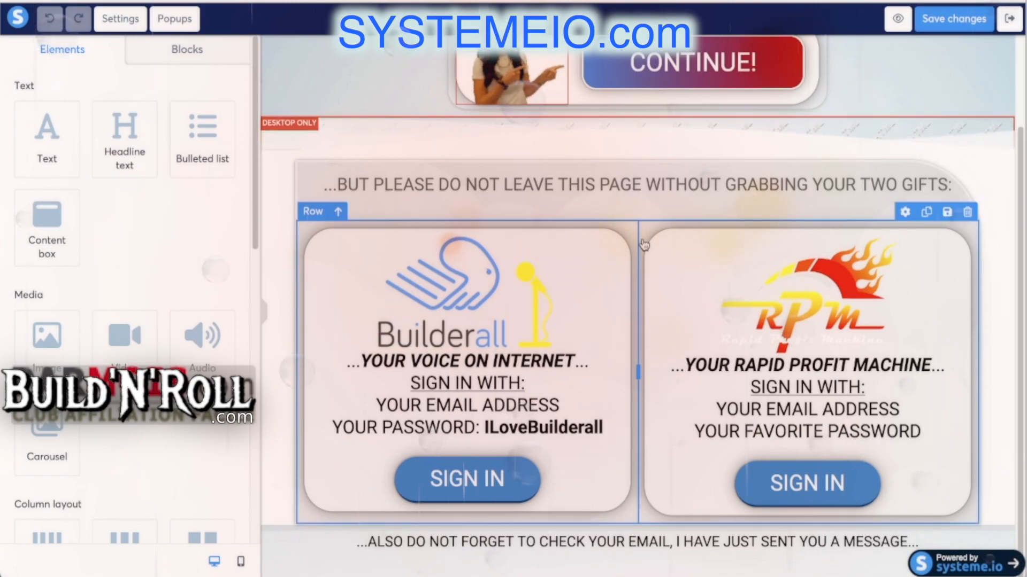
scroll(126, 268, down, 4)
drag(122, 435, 615, 540)
click(521, 338)
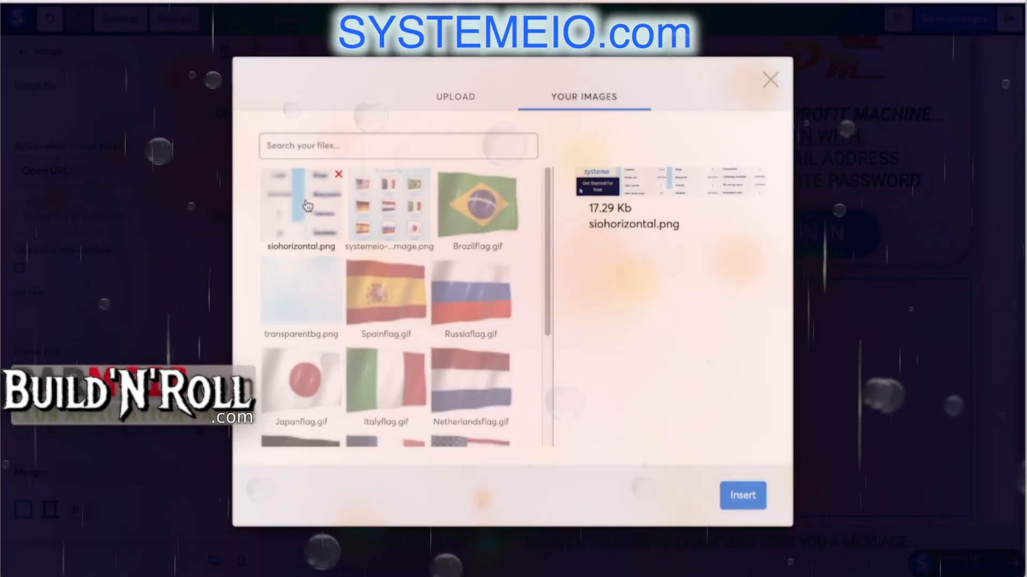
click(743, 495)
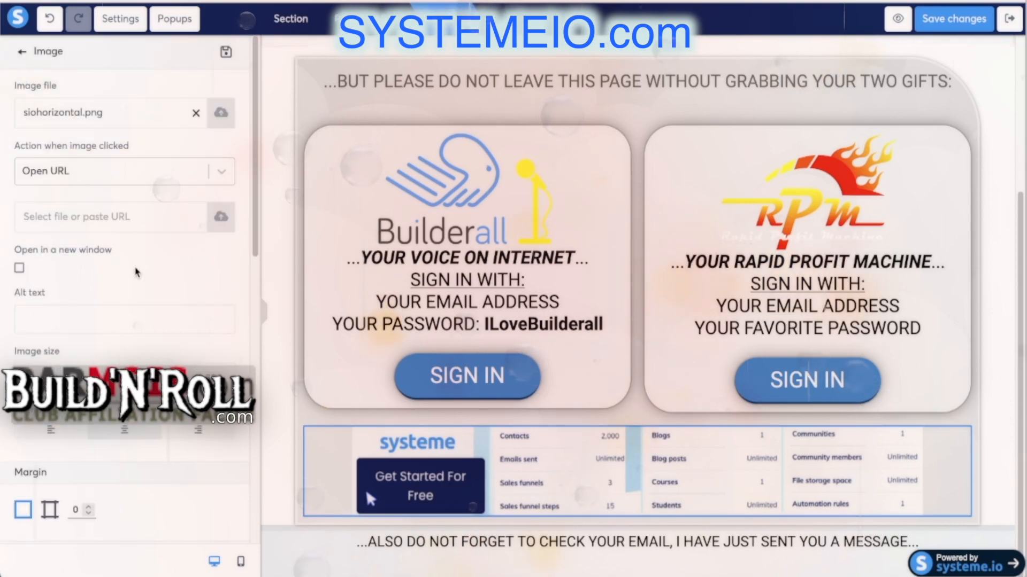
click(85, 318)
text(Systeme.io)
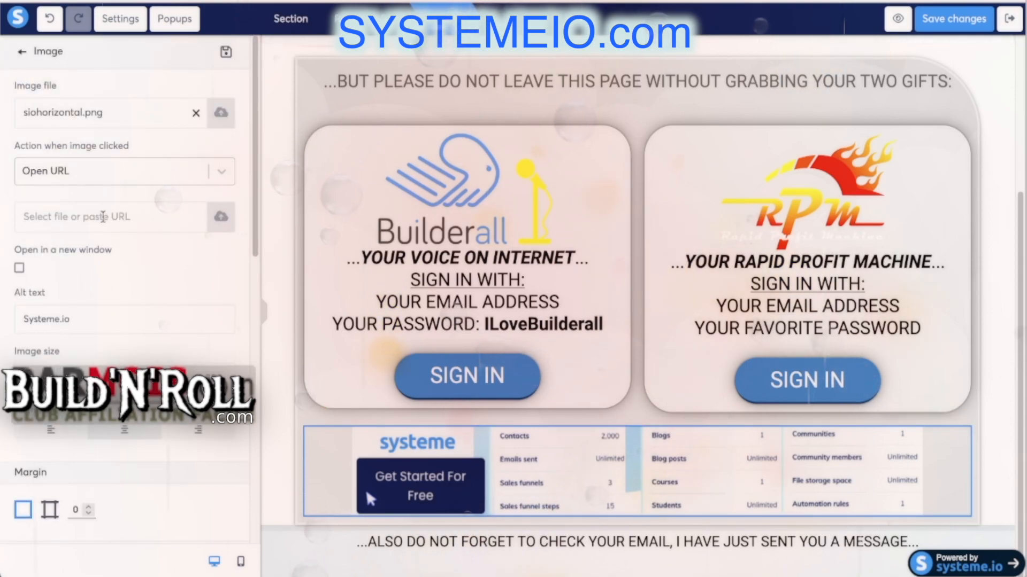
click(103, 216)
text(https://ask.systeme.io)
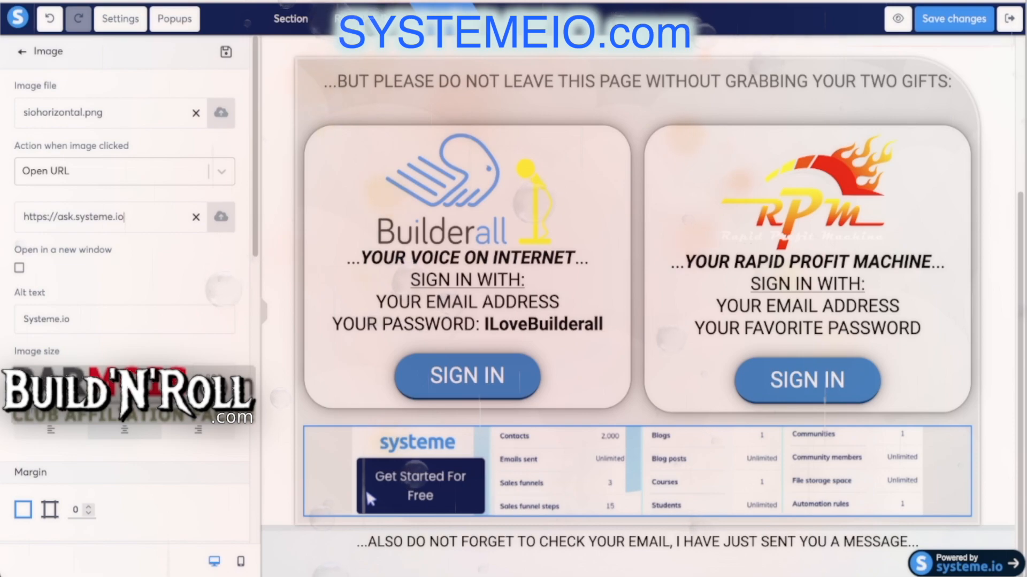
click(19, 268)
Step: Give the horizontal banner a border radius of 20 and a blurry shadow
scroll(154, 249, down, 3)
scroll(154, 278, down, 3)
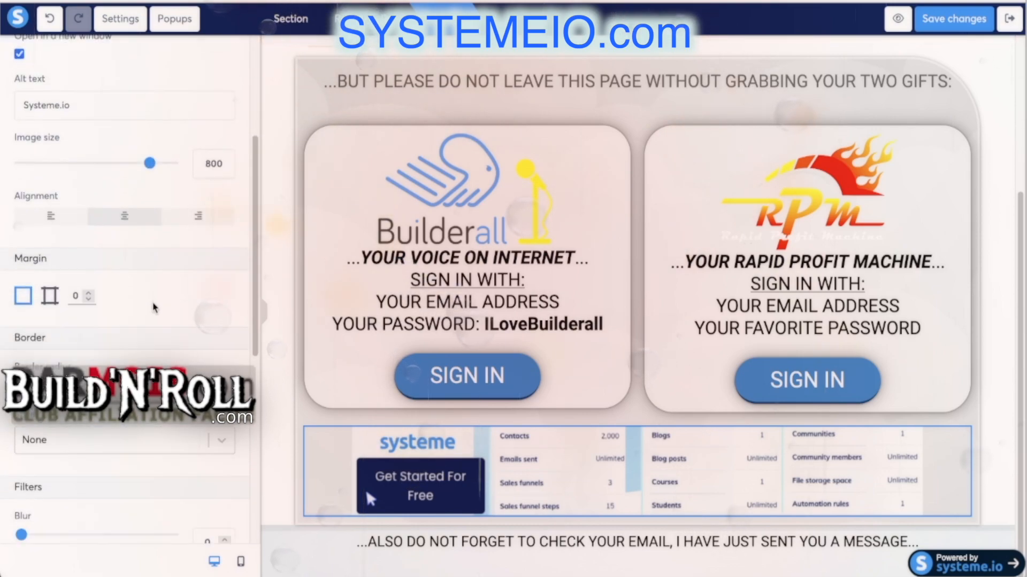
click(85, 332)
scroll(109, 326, down, 4)
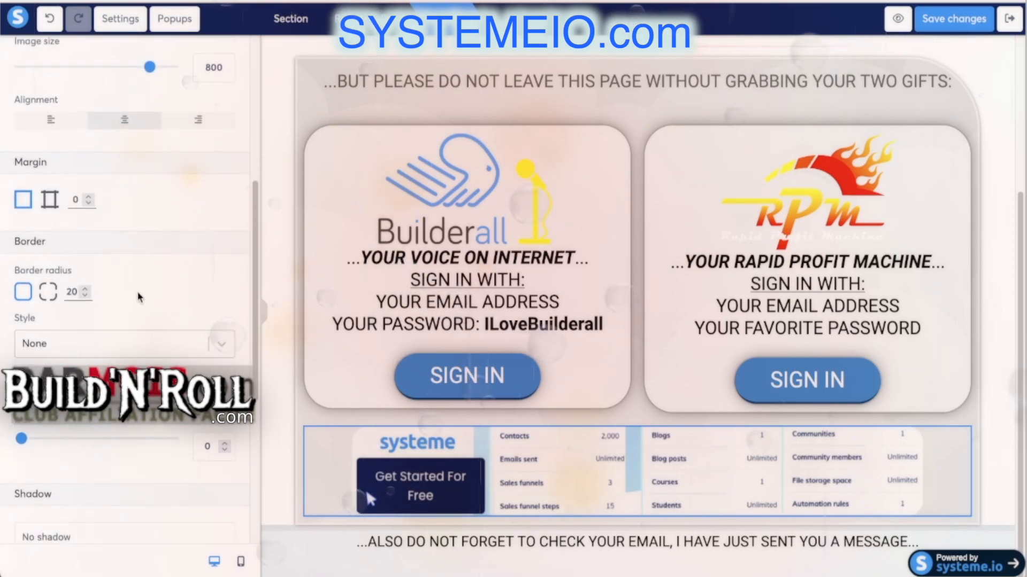
click(102, 387)
click(94, 443)
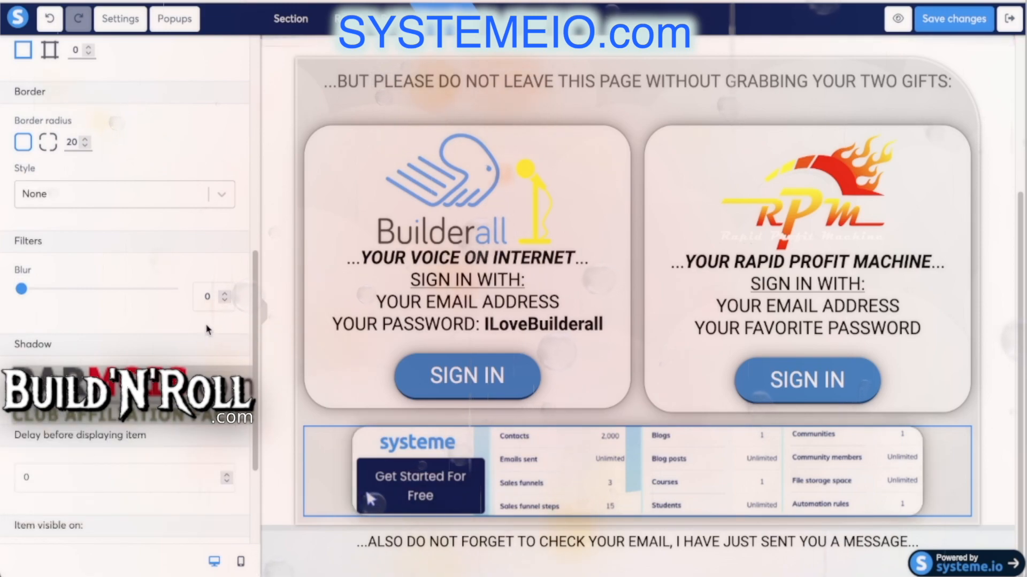
click(273, 461)
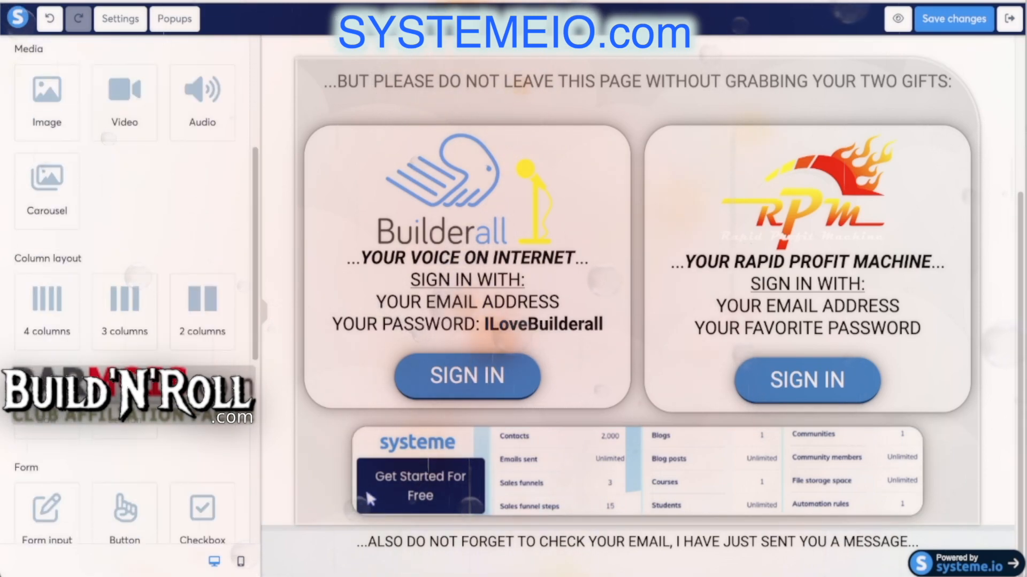
Step: Add a second Image element below the horizontal banner and insert siovertical.png into it
drag(47, 102, 635, 550)
scroll(634, 534, down, 5)
click(635, 428)
click(220, 113)
click(512, 333)
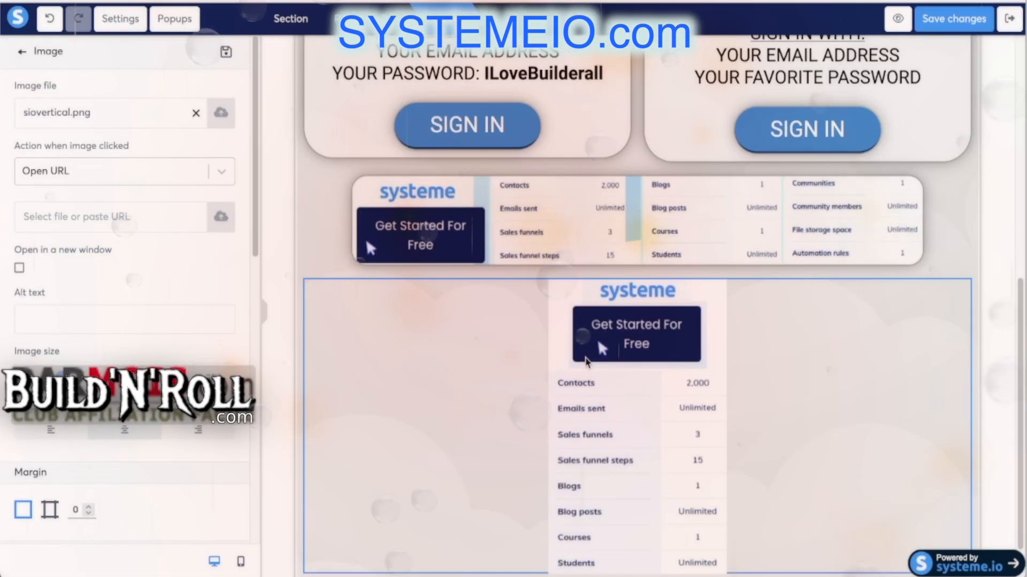
click(107, 216)
text(https://ask.systeme.io)
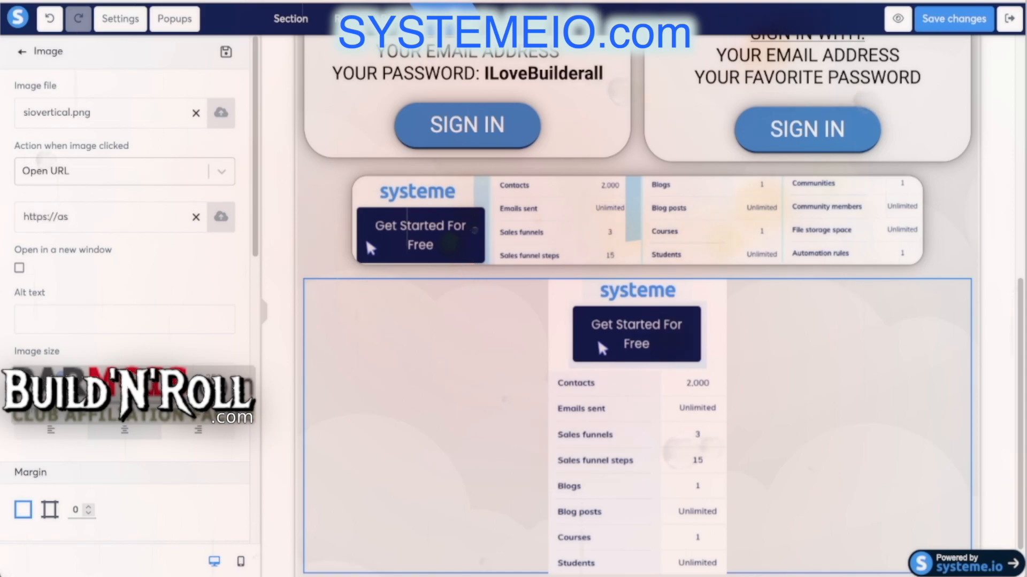
click(75, 310)
text(Systeme.io)
Step: Give the portrait banner a border radius of 20 and a blurry shadow
scroll(77, 309, down, 5)
click(86, 354)
text(20)
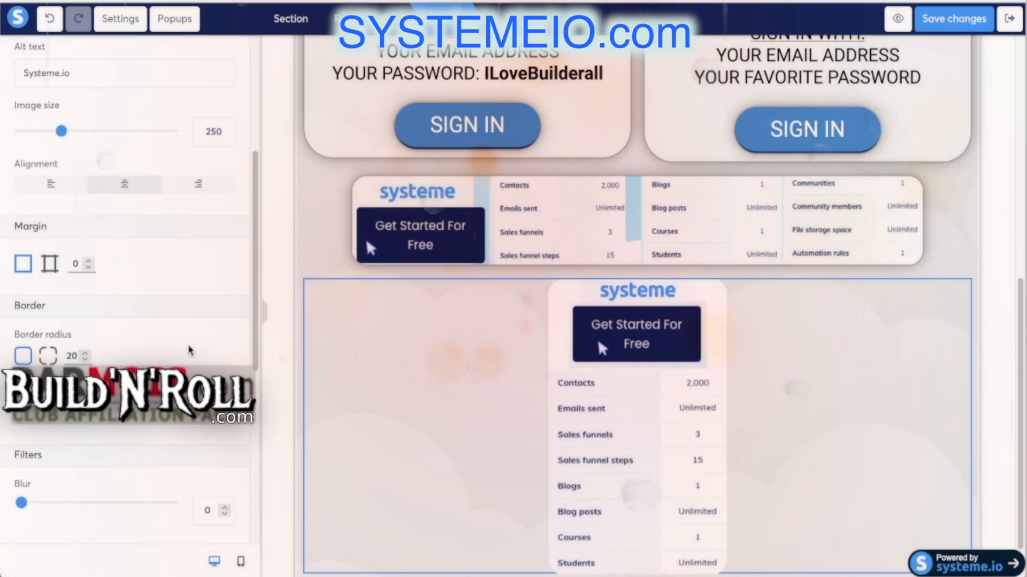
scroll(188, 350, down, 3)
click(119, 421)
click(121, 488)
scroll(195, 357, down, 3)
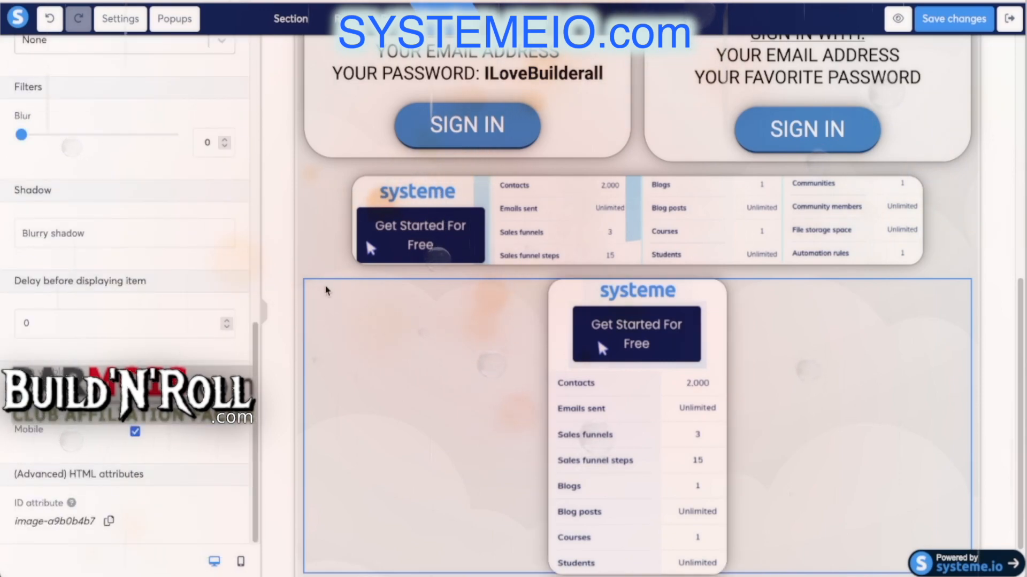
Step: Make the portrait banner's row visible on mobile only
click(300, 301)
scroll(299, 305, down, 1)
scroll(227, 348, down, 10)
scroll(179, 349, down, 5)
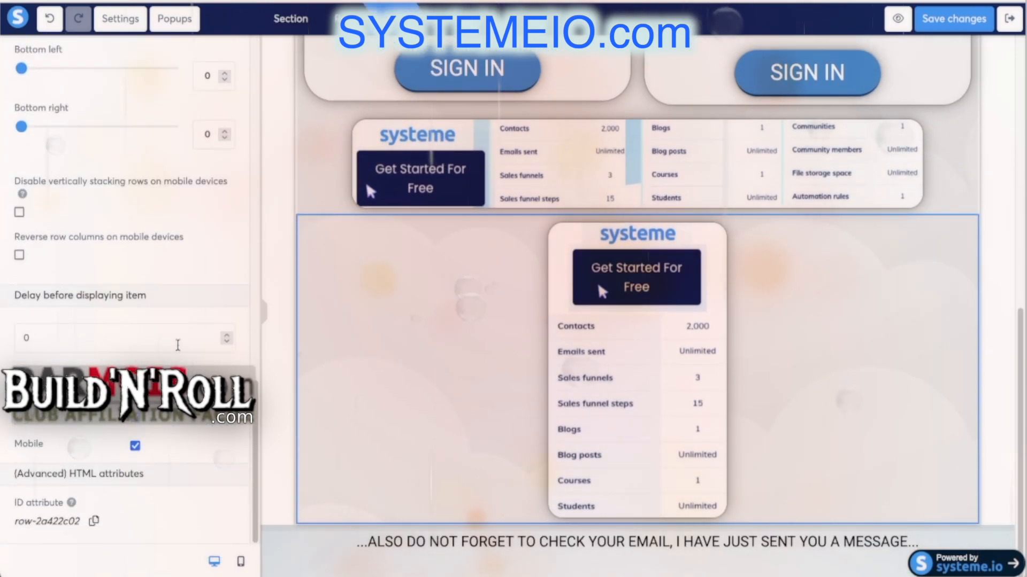
click(133, 416)
Step: Make the horizontal banner's row visible on desktop only
click(300, 427)
scroll(160, 406, down, 15)
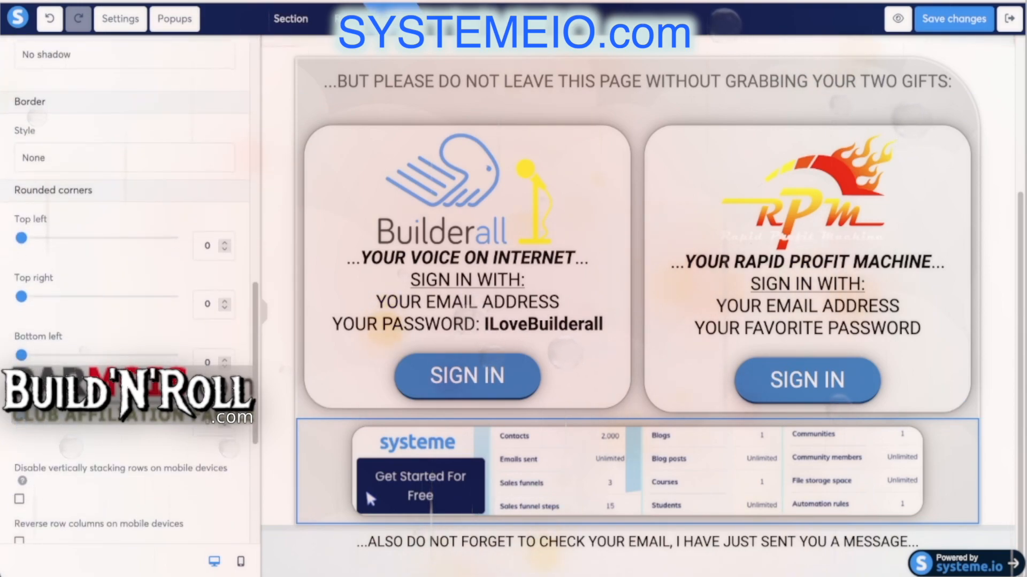
click(134, 446)
Step: Switch to the mobile view and increase the top margin of the portrait banner's row
click(240, 561)
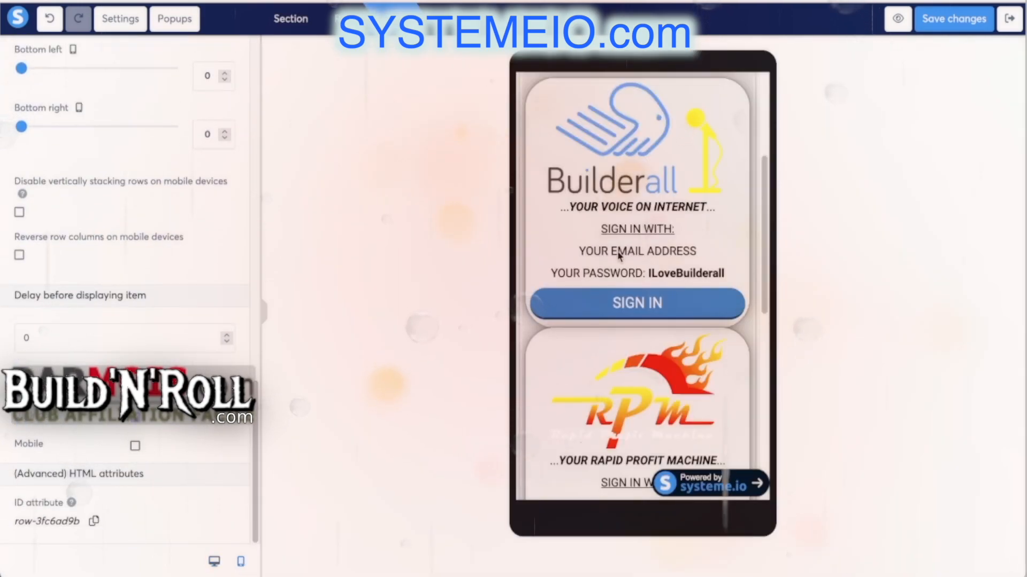
scroll(619, 257, up, 3)
scroll(525, 252, down, 10)
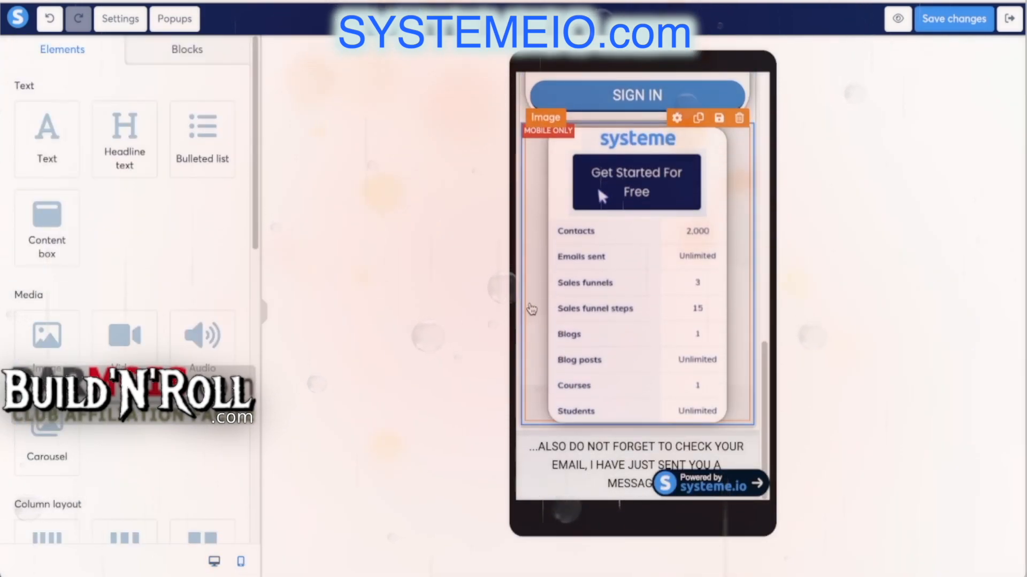
scroll(529, 305, up, 3)
click(542, 254)
drag(21, 134, 36, 137)
click(550, 294)
Step: Set the mobile top margin of the RPM row and the Builderall row to 20
scroll(548, 288, up, 5)
click(536, 163)
click(225, 140)
click(630, 289)
scroll(630, 289, up, 5)
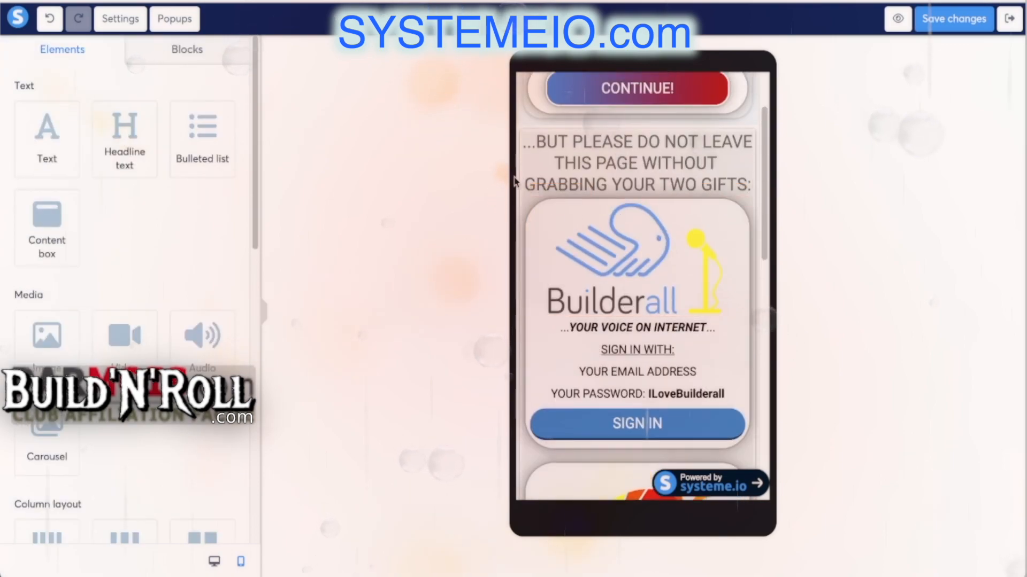
click(534, 194)
click(225, 141)
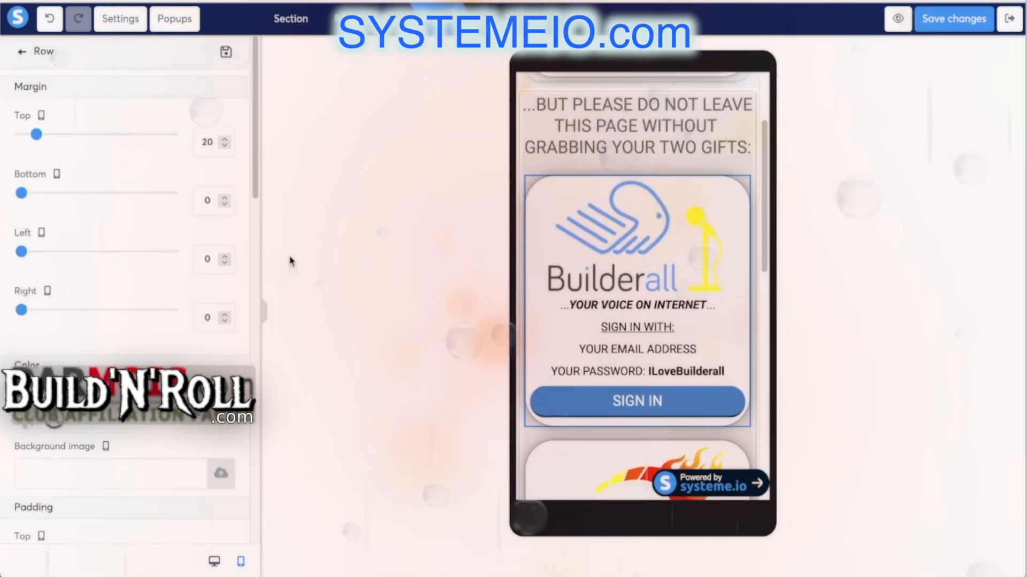
click(278, 250)
scroll(630, 255, up, 3)
Step: Return to the desktop view and replace "TWO" with "THREE" in the headline about grabbing your gifts
click(214, 562)
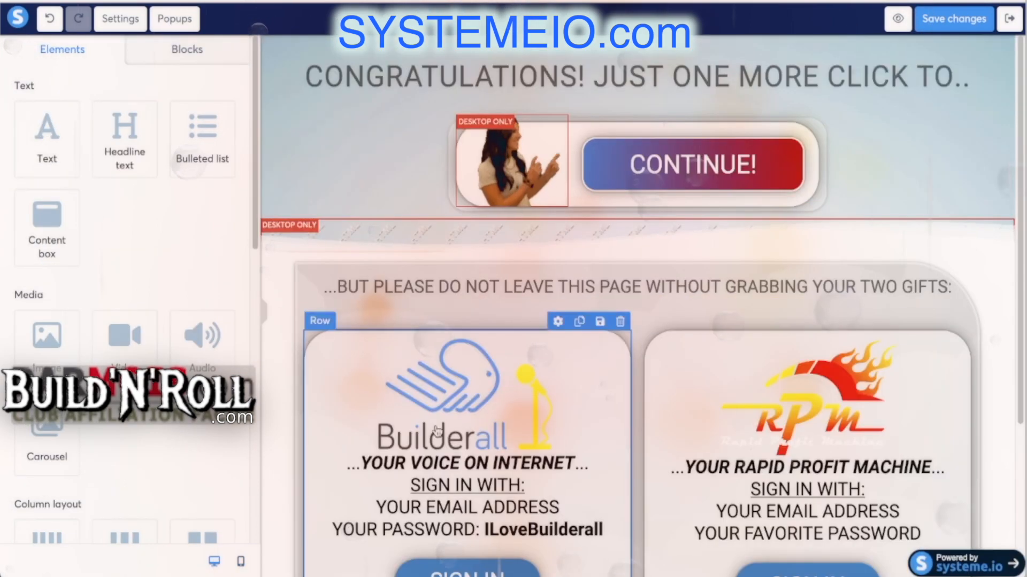
click(882, 287)
double_click(882, 286)
text(THREE)
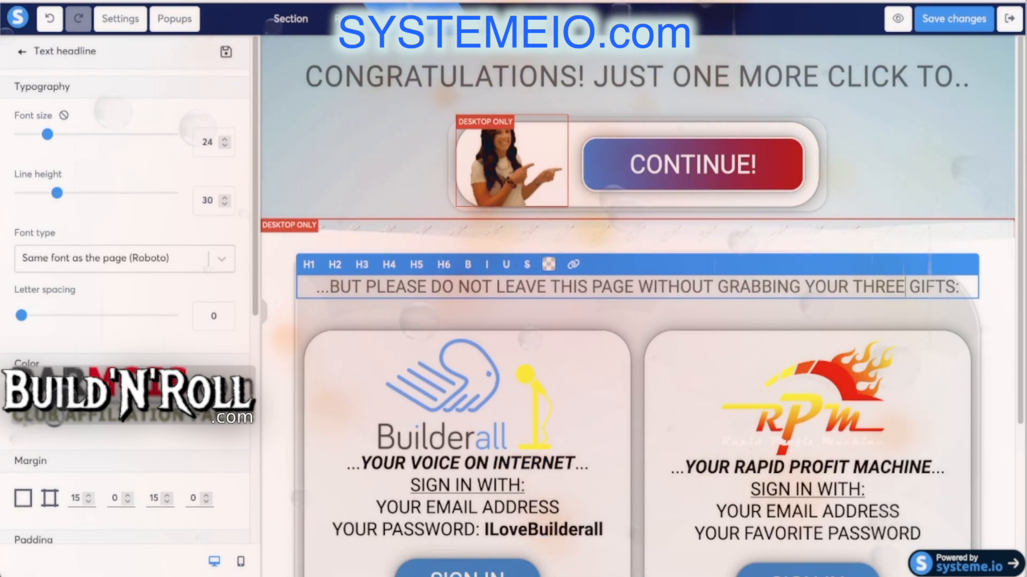
Step: Save the page and, in the mobile view, set the gifts headline's font size to 20 and line height to 25
click(954, 21)
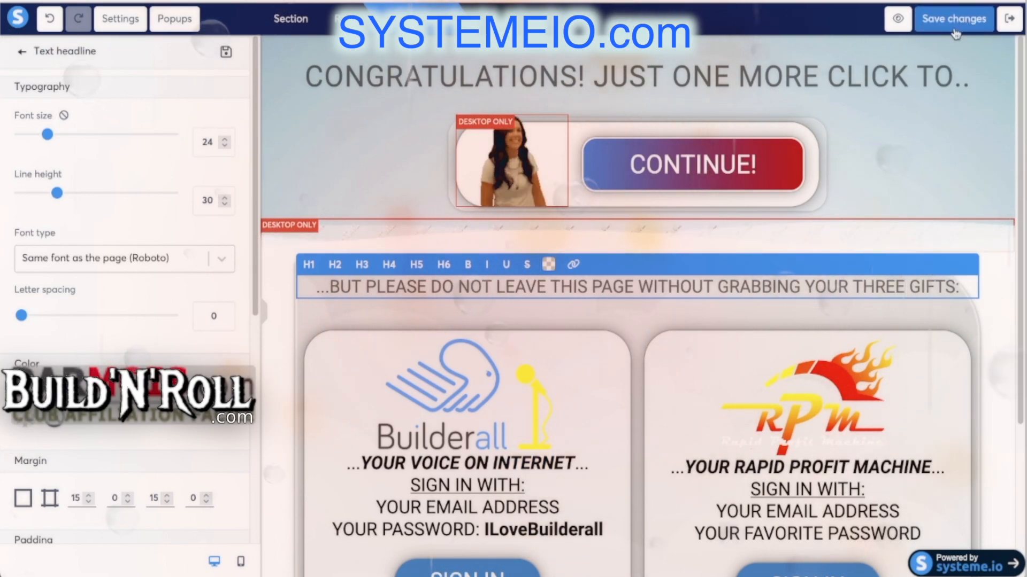
click(240, 561)
drag(48, 134, 44, 134)
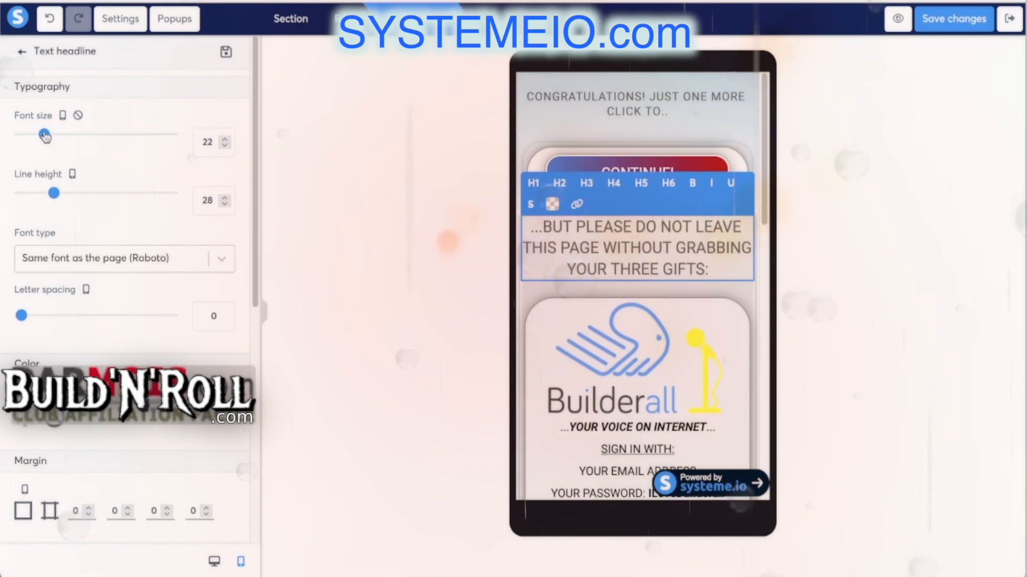
drag(53, 193, 49, 194)
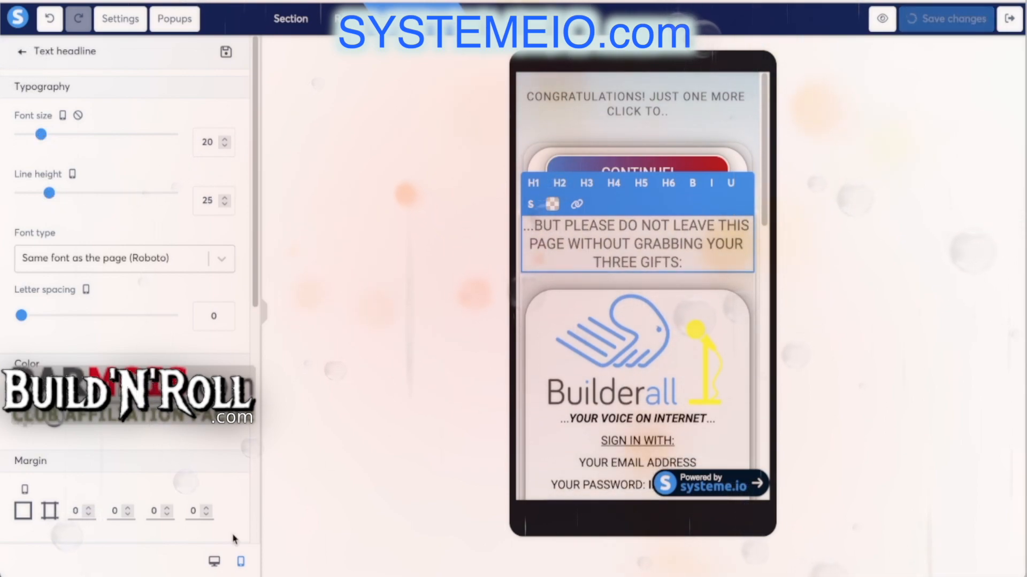
click(214, 561)
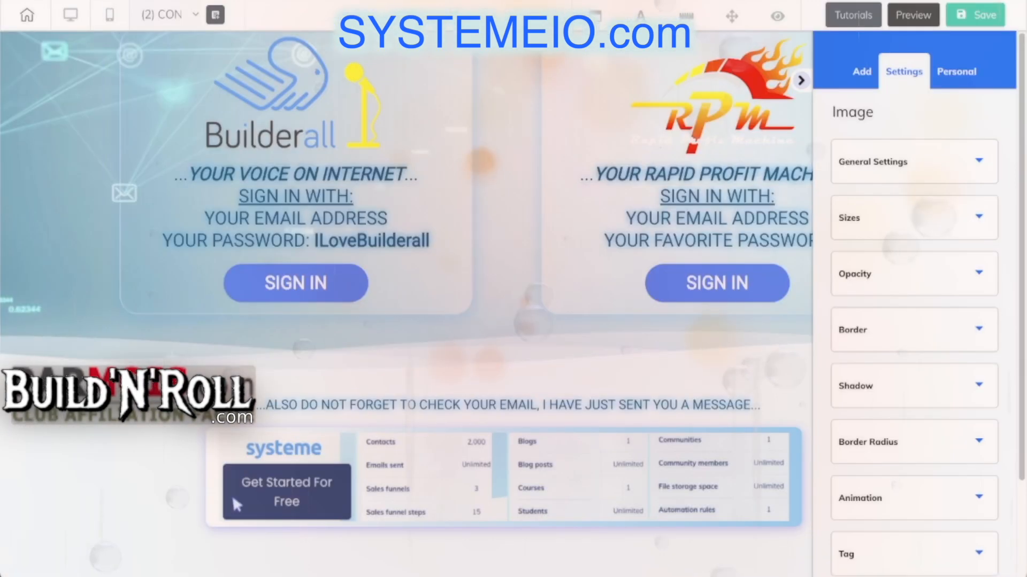
Step: Switch to the Builderall page, change the gifts headline to say "THREE GIFTS", and save and publish the site
scroll(232, 495, up, 5)
click(747, 211)
click(236, 184)
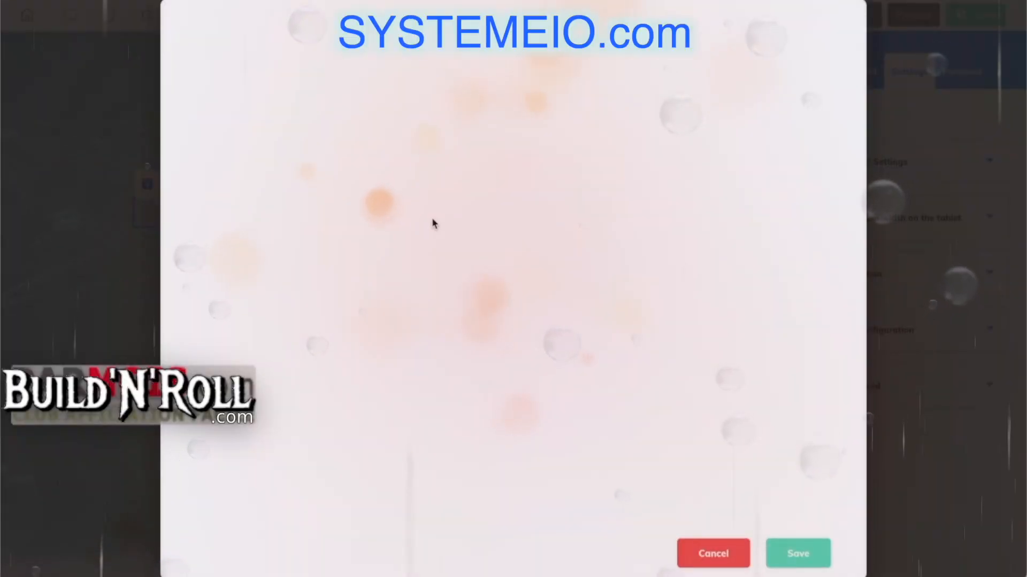
click(794, 545)
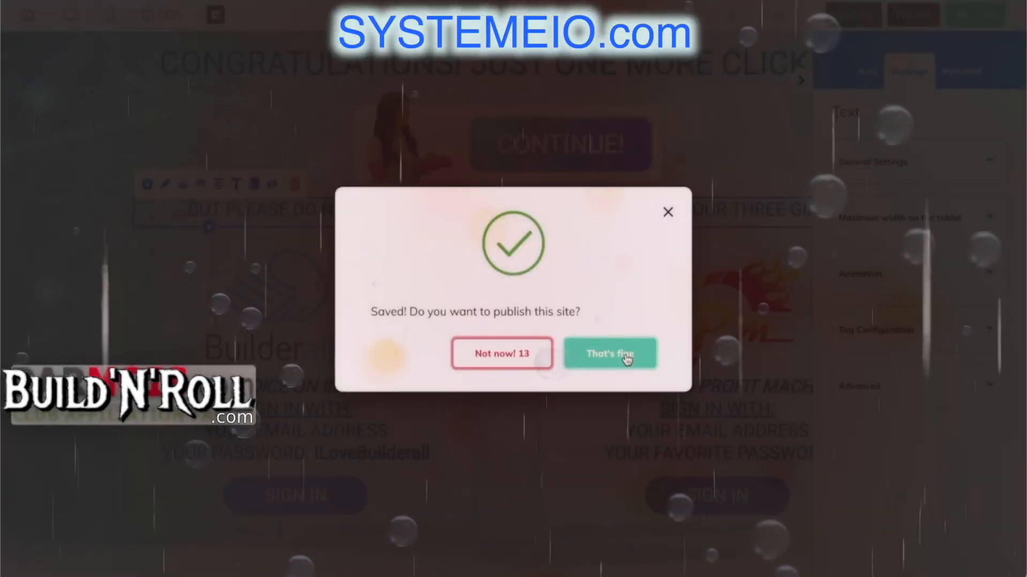
click(624, 356)
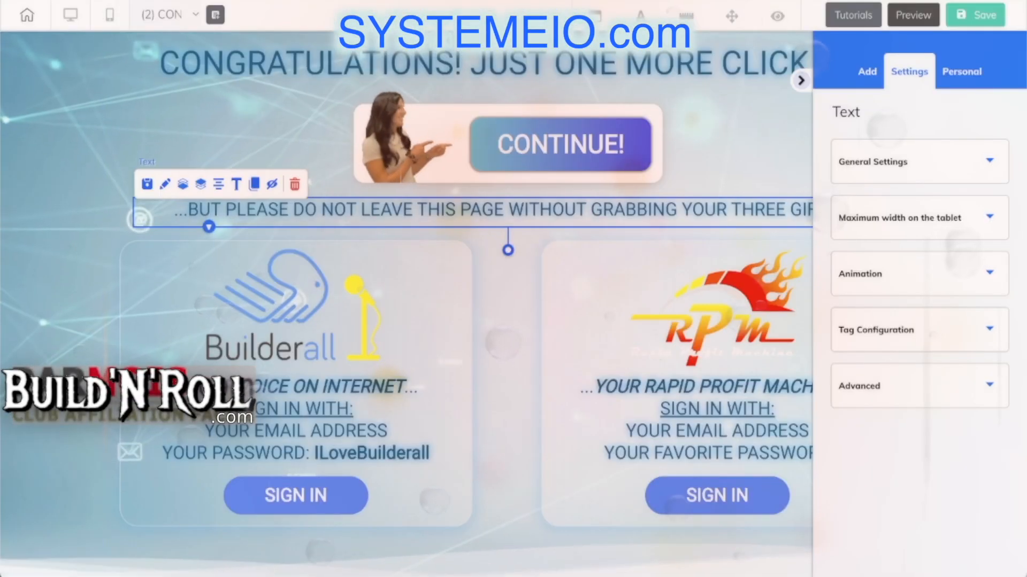